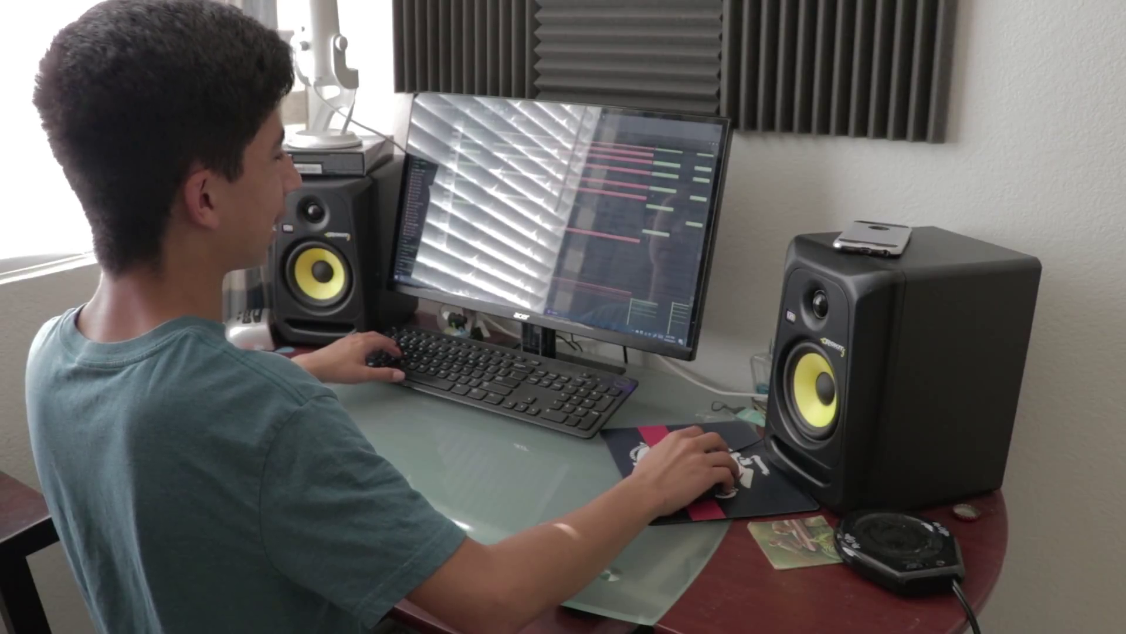
Step: Set oscillator A to 7 unison voices with 0.20 detune and audition the pattern
{"action": "scroll", "coordinate": [674, 235], "scroll_direction": "down", "scroll_amount": 3}
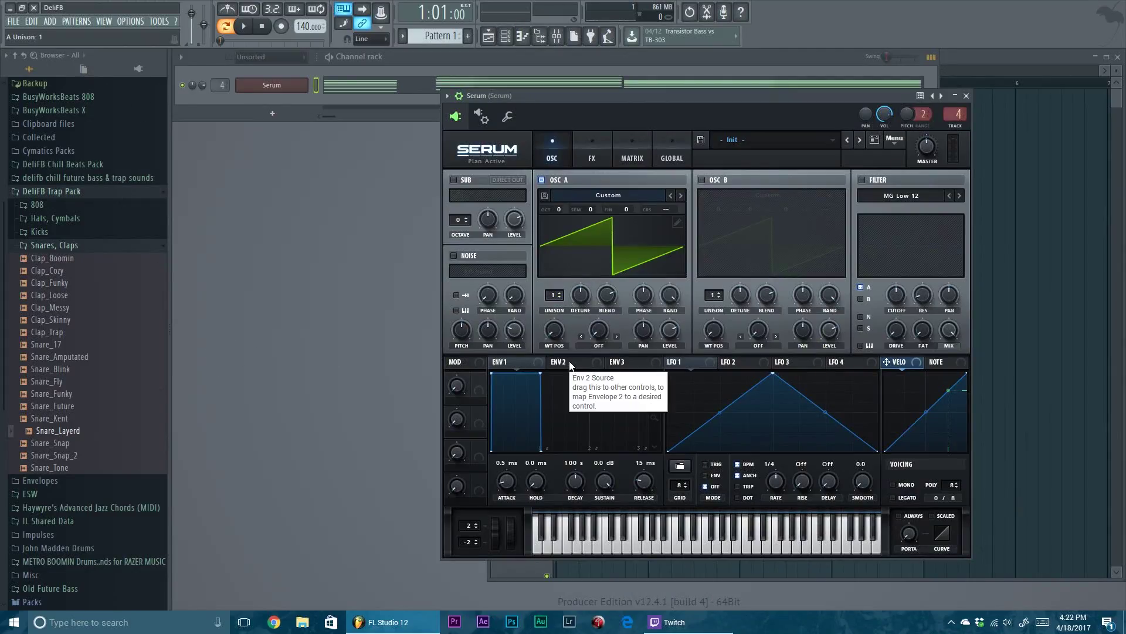
{"action": "left_click_drag", "start_coordinate": [554, 298], "coordinate": [556, 256]}
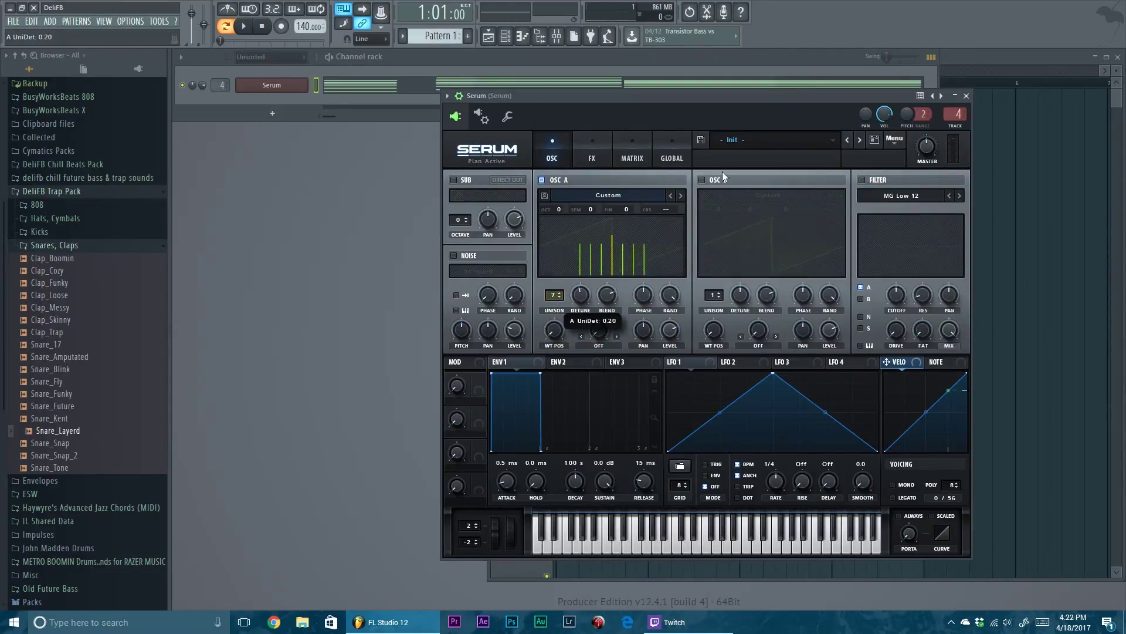
{"action": "left_click_drag", "start_coordinate": [707, 93], "coordinate": [725, 87]}
{"action": "key", "text": "space"}
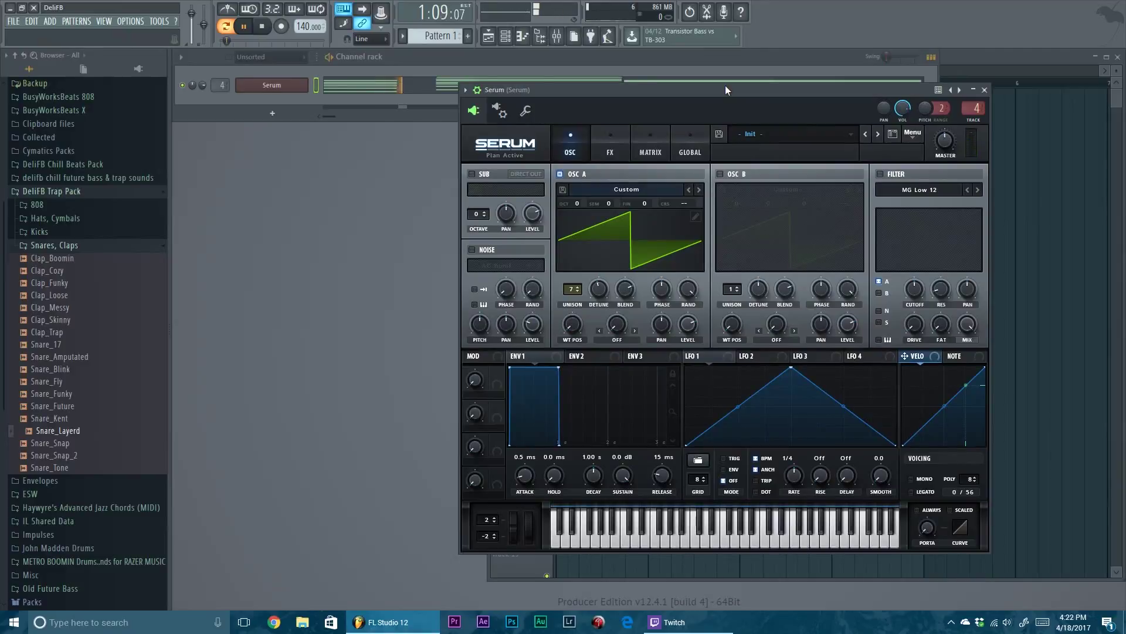
{"action": "key", "text": "space"}
Step: Load the ESW Hybrid Trap wavetable into oscillator A
{"action": "left_click", "coordinate": [645, 189]}
{"action": "mouse_move", "coordinate": [630, 215]}
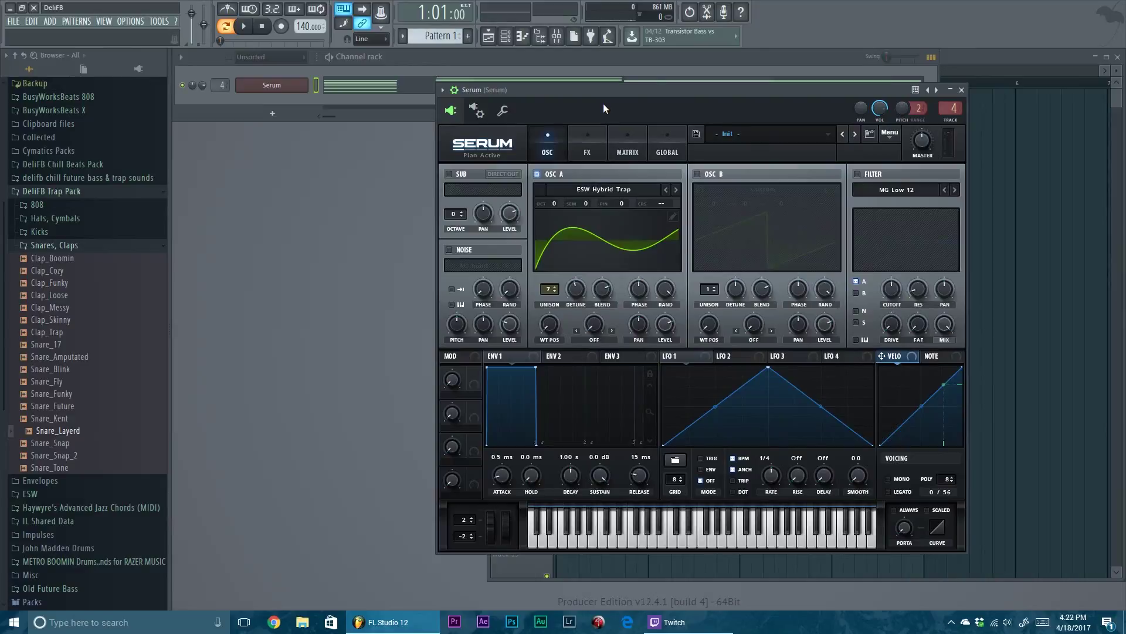
{"action": "left_click_drag", "start_coordinate": [627, 89], "coordinate": [698, 95]}
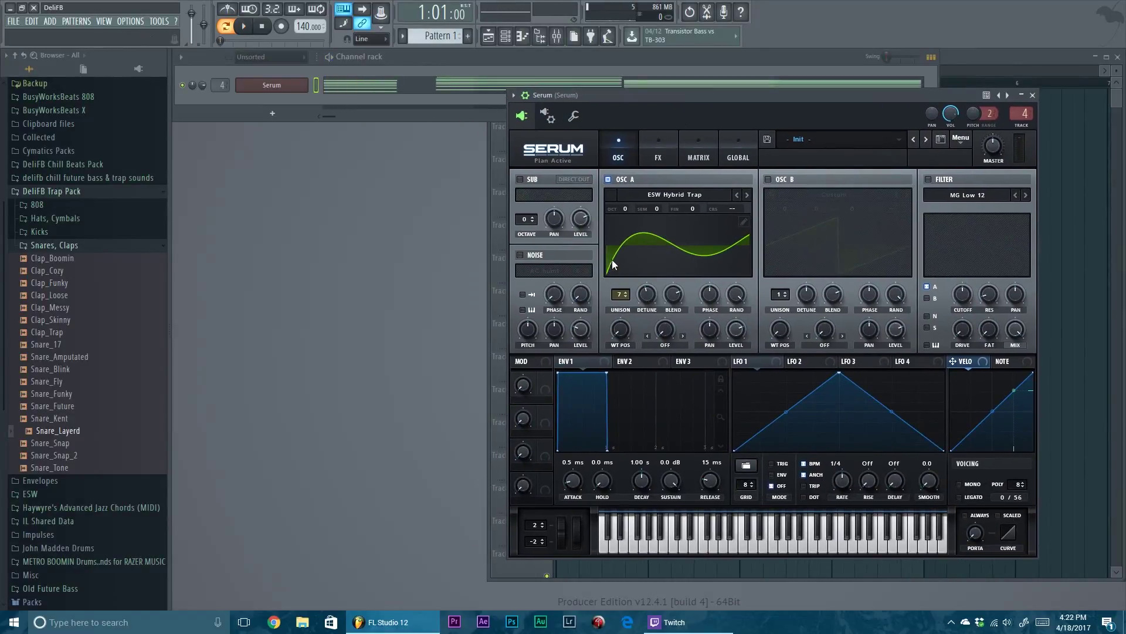
{"action": "left_click", "coordinate": [657, 260]}
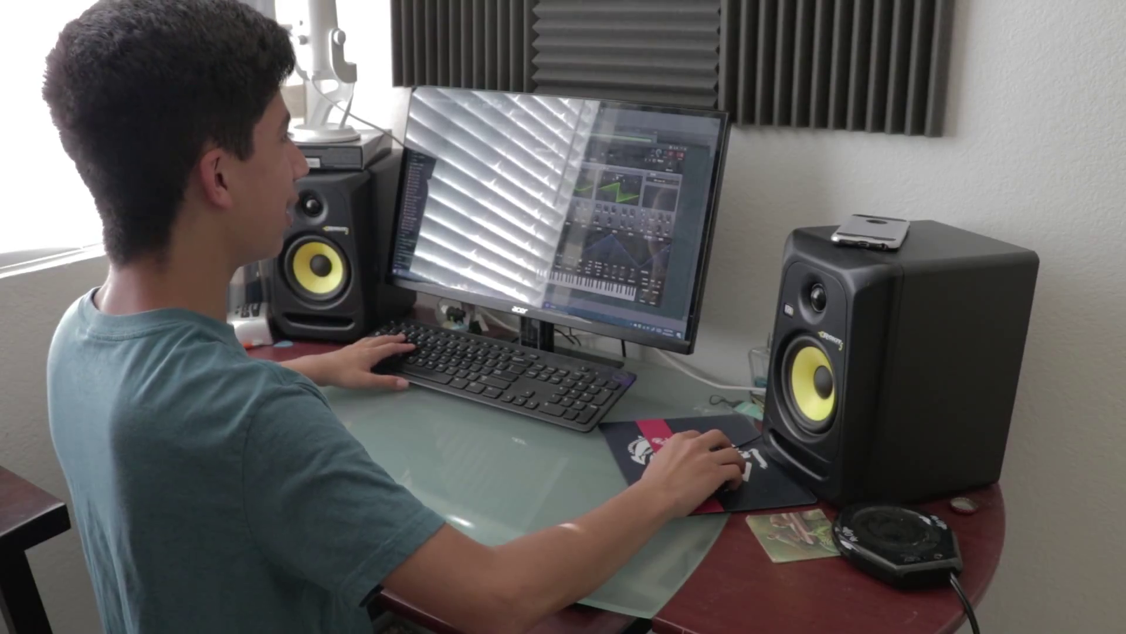
Step: Enable oscillator B and load the ESW Gieser wavetable from the Echo Sound Works Chainsmoking V.1 set
{"action": "left_click", "coordinate": [617, 174]}
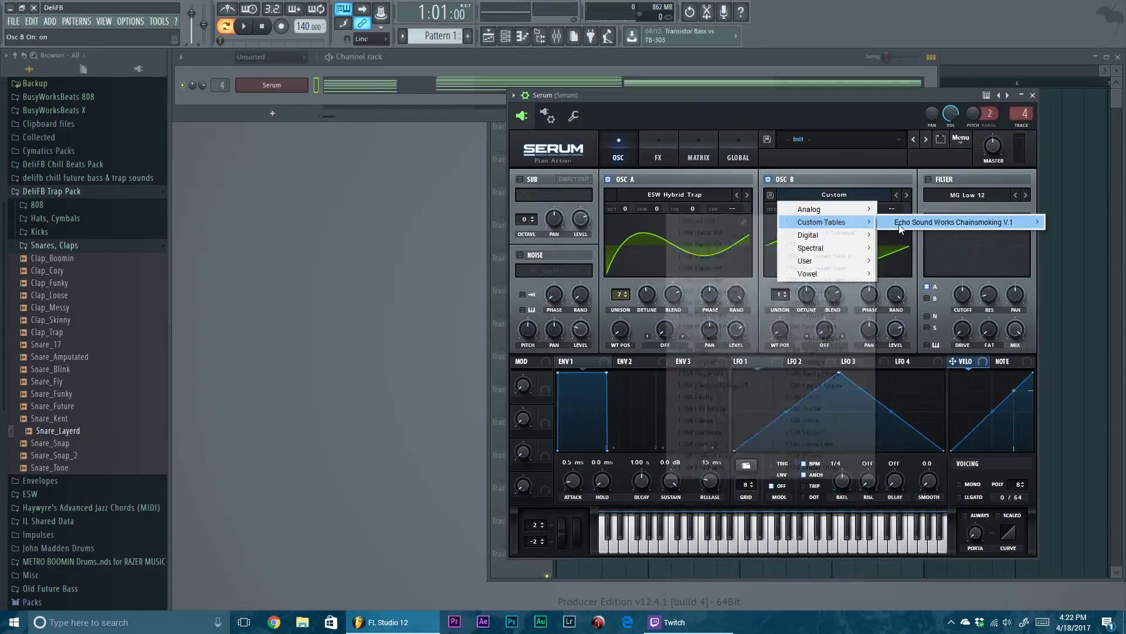
{"action": "mouse_move", "coordinate": [902, 226]}
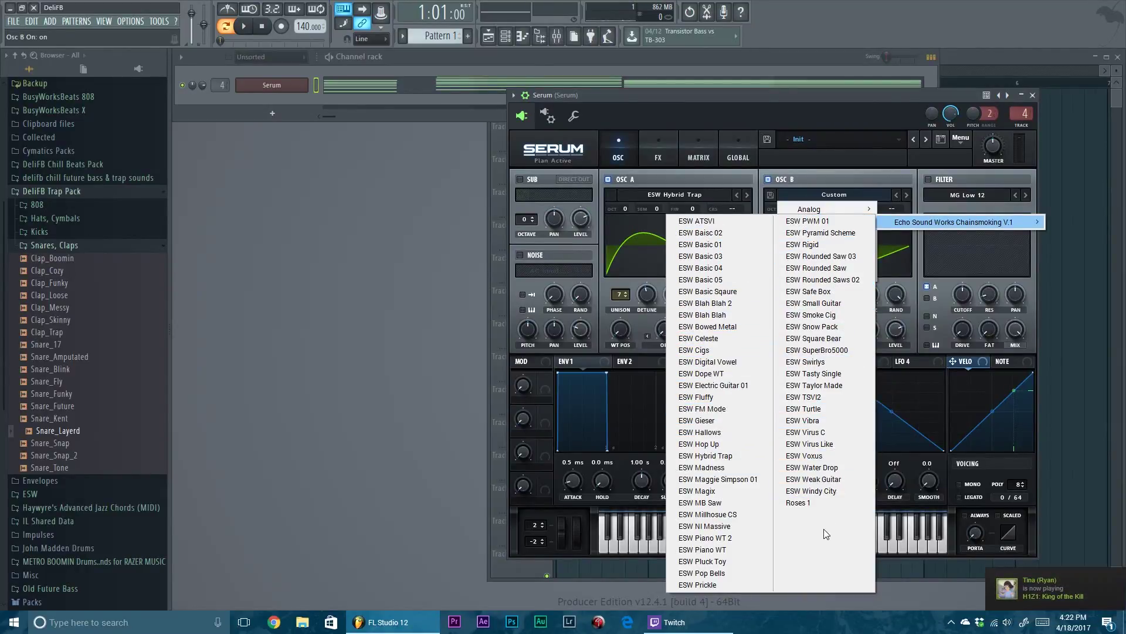
{"action": "left_click", "coordinate": [736, 420]}
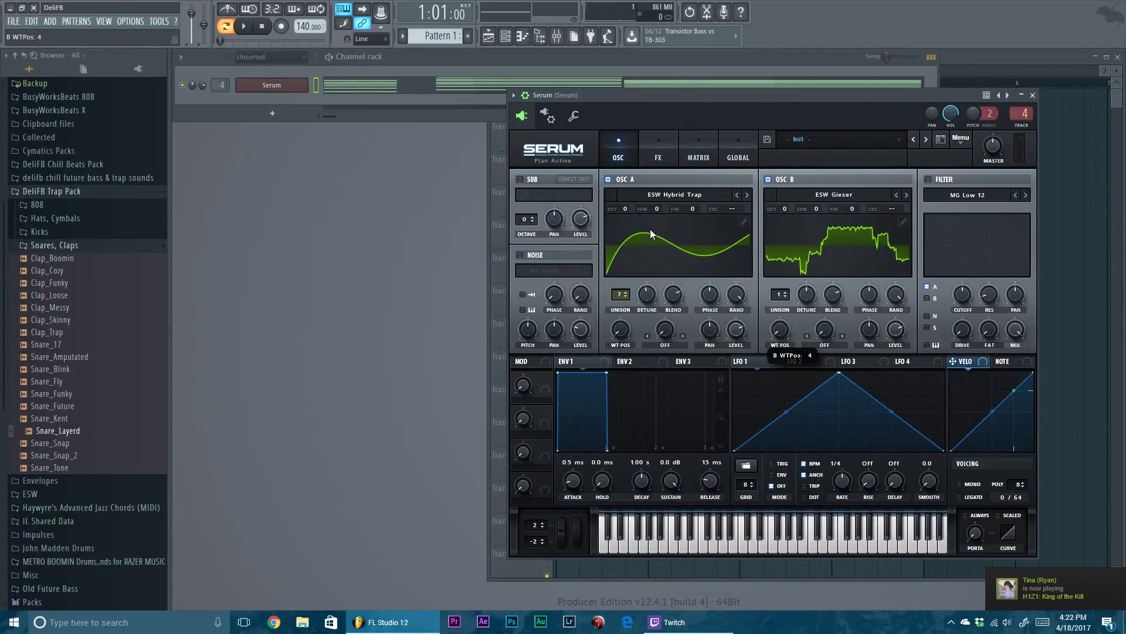
Step: Switch off oscillator A and play the pattern to hear oscillator B alone
{"action": "left_click", "coordinate": [607, 179]}
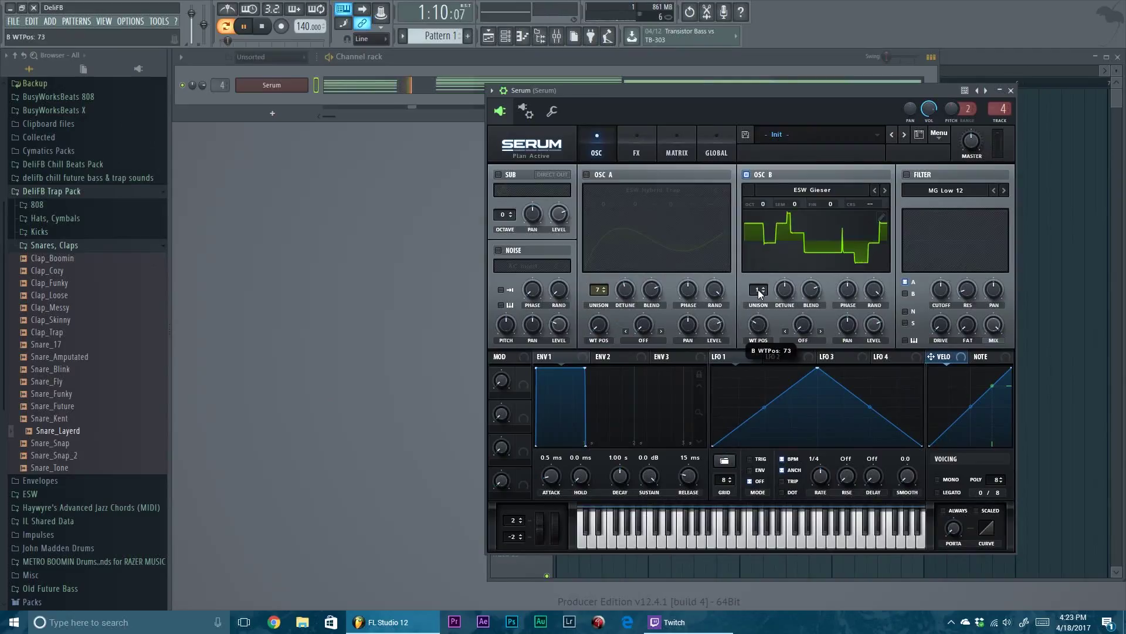
{"action": "left_click_drag", "start_coordinate": [759, 299], "coordinate": [759, 289]}
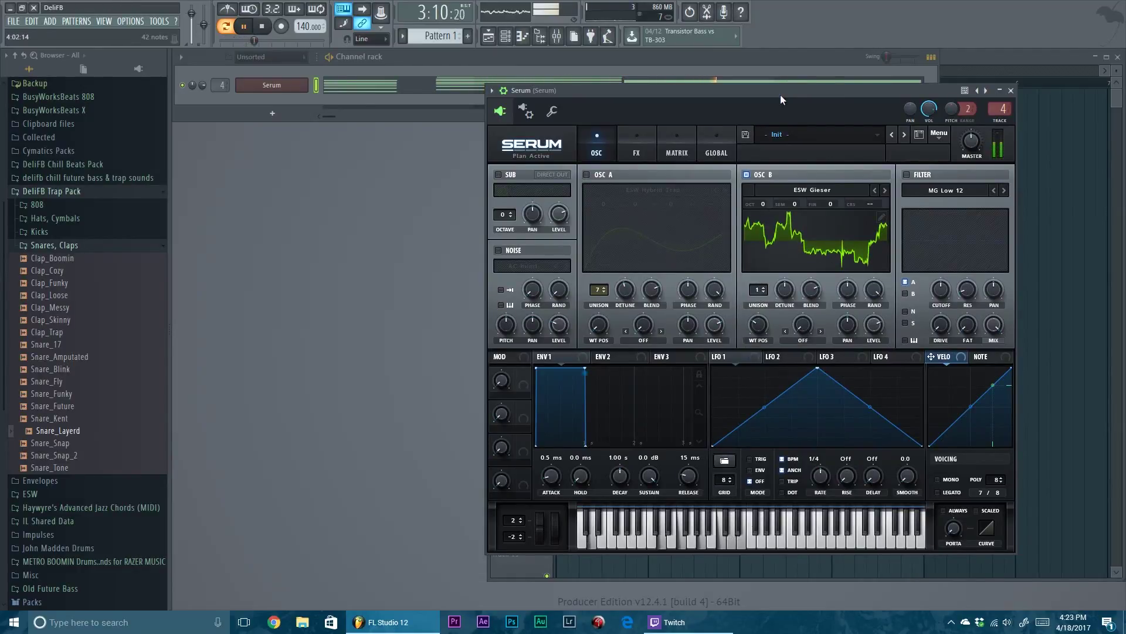
{"action": "key", "text": "space"}
Step: Set oscillator B to 7 unison voices with 0.19 detune and switch oscillator A back on
{"action": "left_click_drag", "start_coordinate": [768, 301], "coordinate": [769, 245]}
{"action": "left_click_drag", "start_coordinate": [787, 88], "coordinate": [779, 91]}
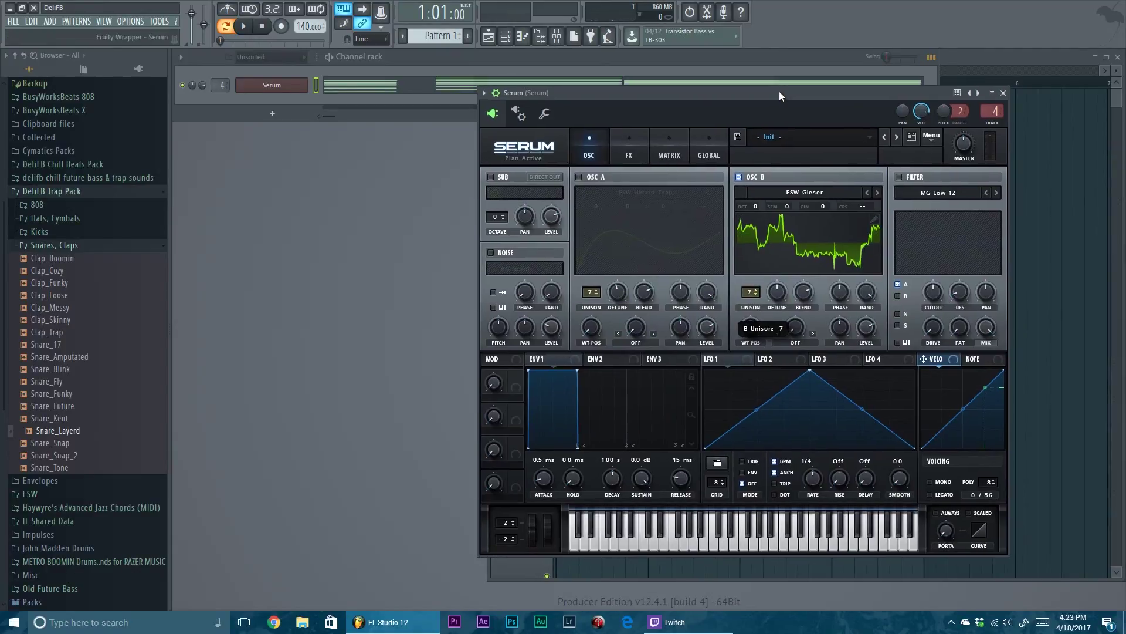
{"action": "key", "text": "space"}
{"action": "mouse_move", "coordinate": [776, 292]}
{"action": "left_mouse_down"}
{"action": "mouse_move", "coordinate": [777, 314]}
{"action": "mouse_move", "coordinate": [769, 301]}
{"action": "left_mouse_up"}
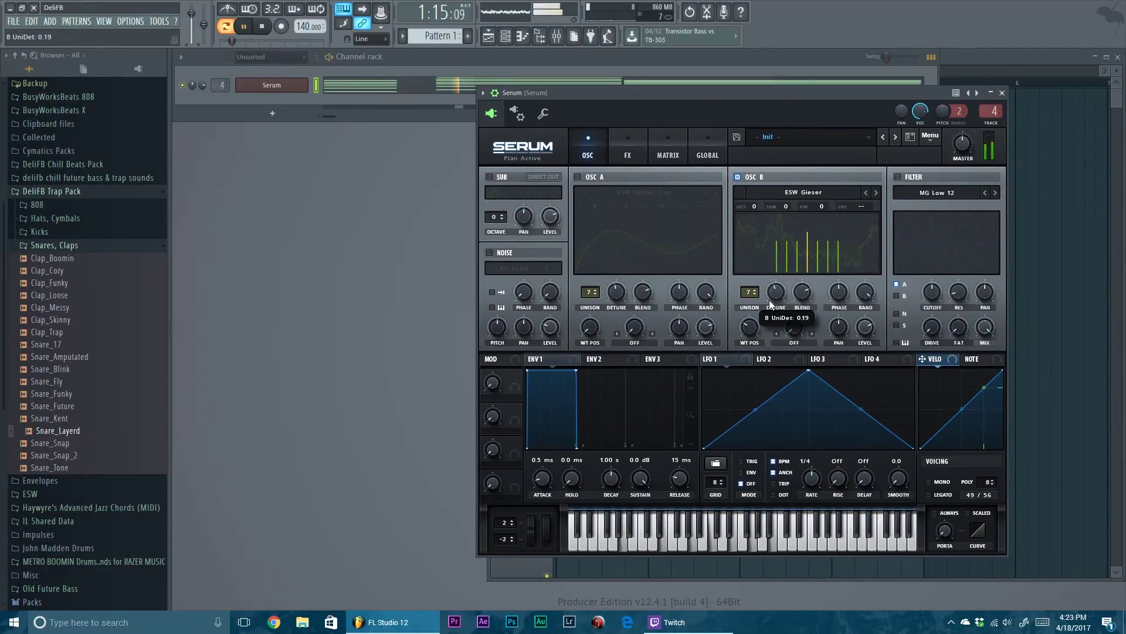
{"action": "left_click", "coordinate": [575, 176]}
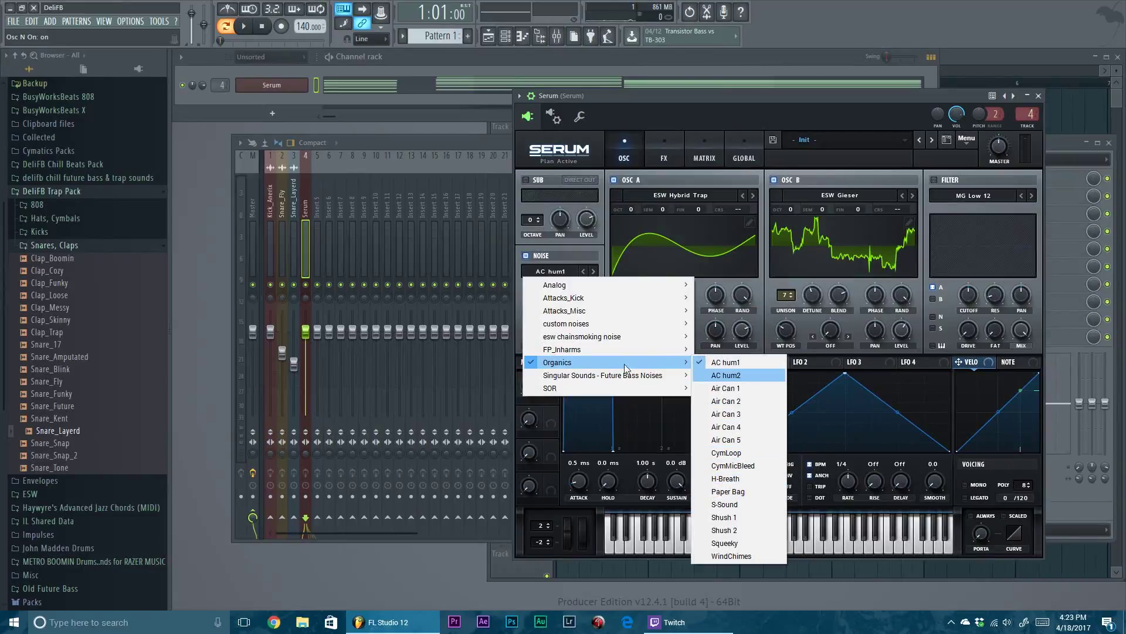
Step: Load the BrightWhite analog noise into Serum's noise oscillator
{"action": "mouse_move", "coordinate": [604, 285]}
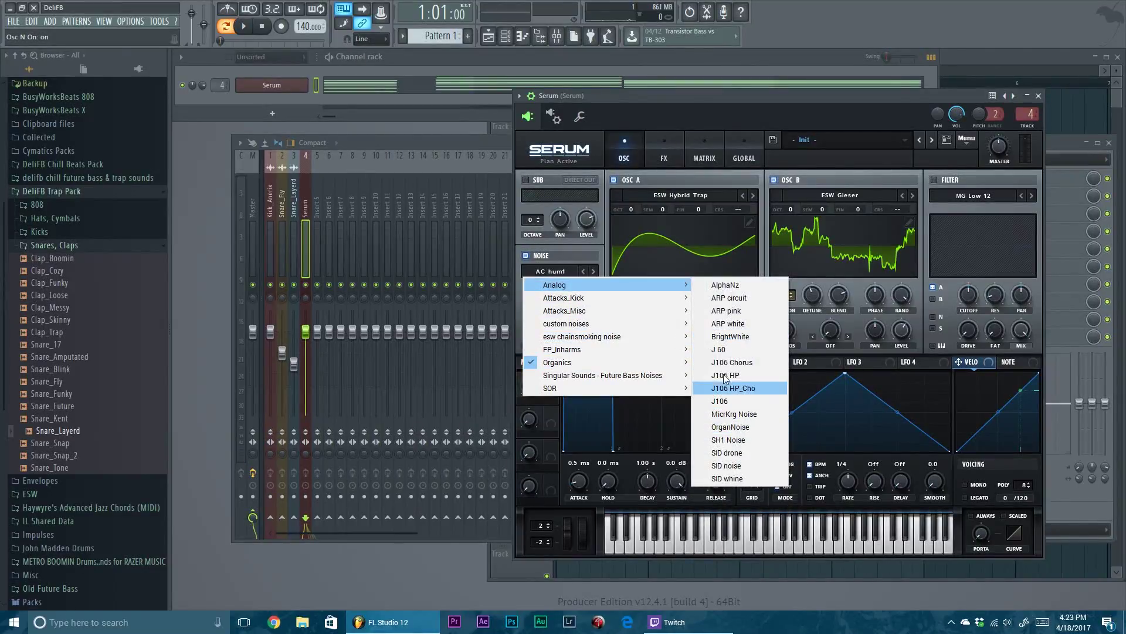
{"action": "left_click", "coordinate": [719, 349]}
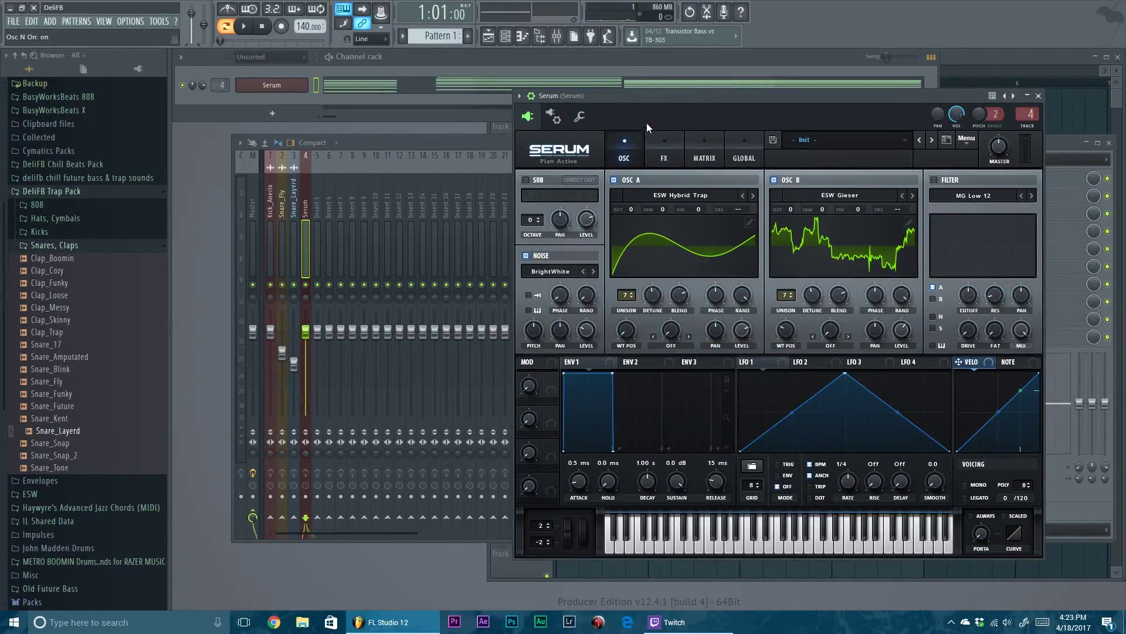
{"action": "left_click_drag", "start_coordinate": [664, 95], "coordinate": [678, 92]}
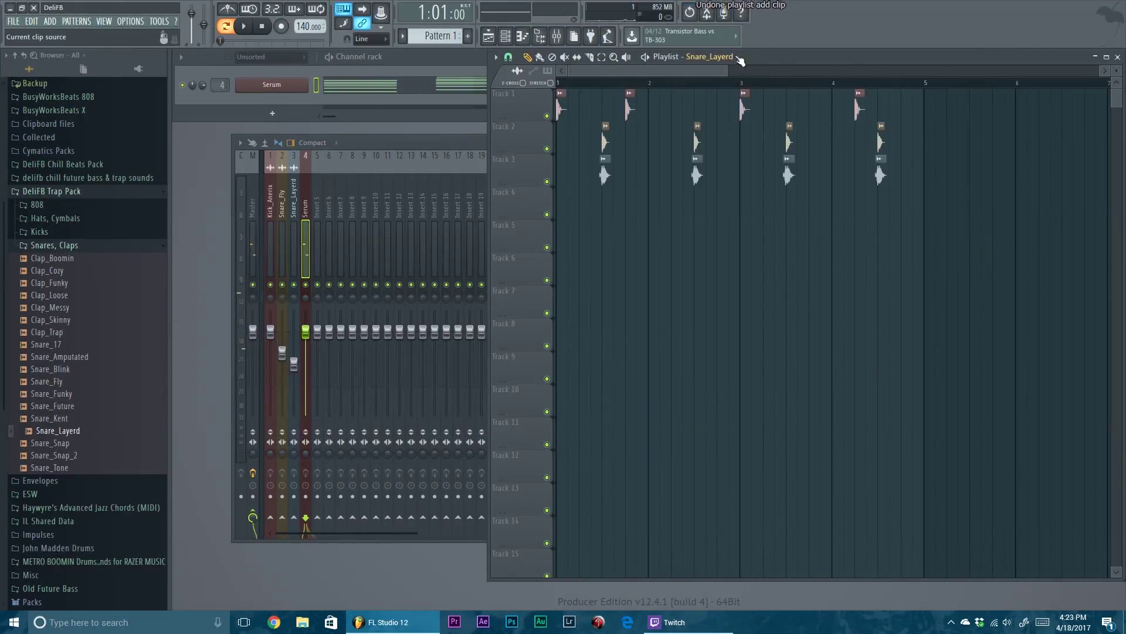
Step: Place Pattern 1 at the start of track 5 in the playlist and play the song
{"action": "left_click", "coordinate": [740, 58]}
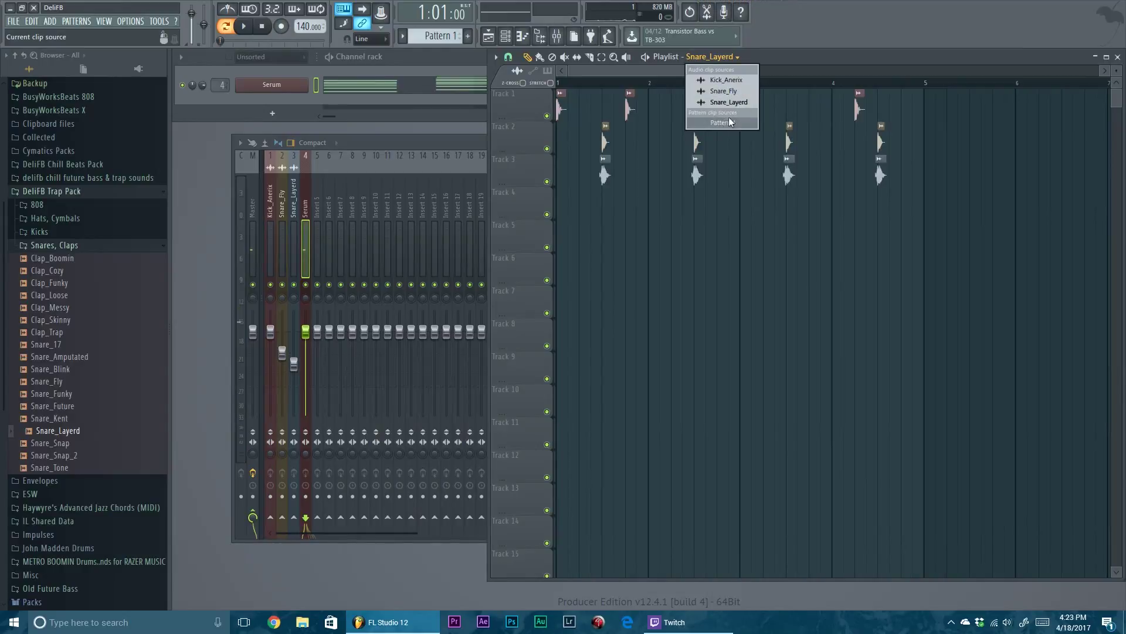
{"action": "left_click", "coordinate": [729, 117]}
{"action": "key", "text": "space"}
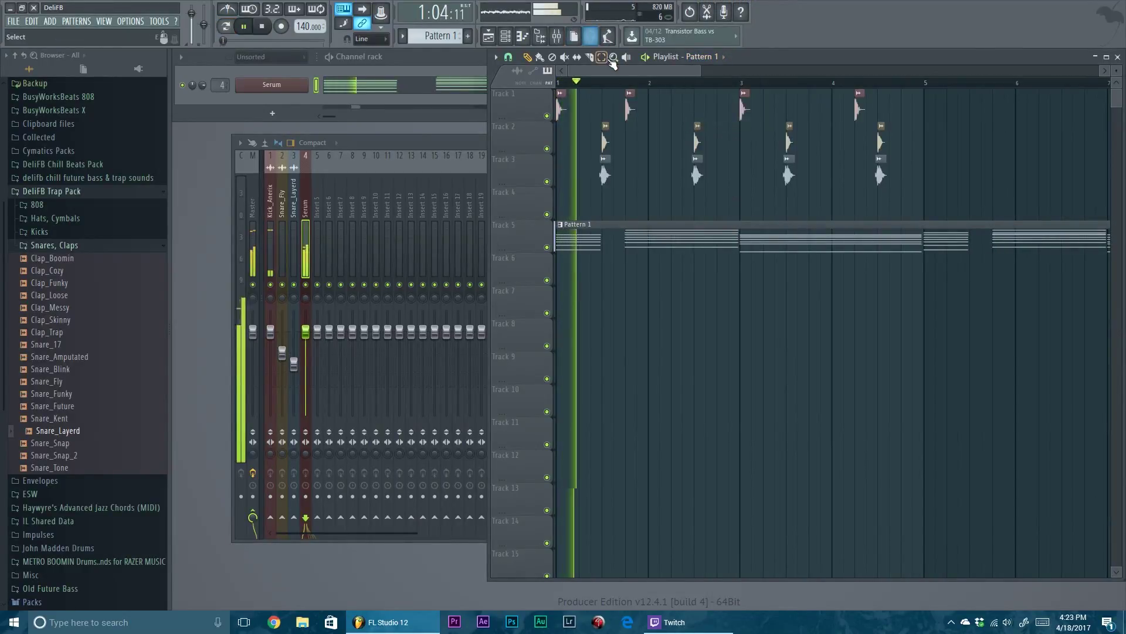
Step: Duplicate the kick and snare clips on tracks 1 to 3 so the drums span the full Pattern 1 clip
{"action": "scroll", "coordinate": [898, 212], "scroll_direction": "down", "scroll_amount": 2}
{"action": "left_click_drag", "start_coordinate": [850, 211], "coordinate": [409, 75]}
{"action": "key", "text": "ctrl+b"}
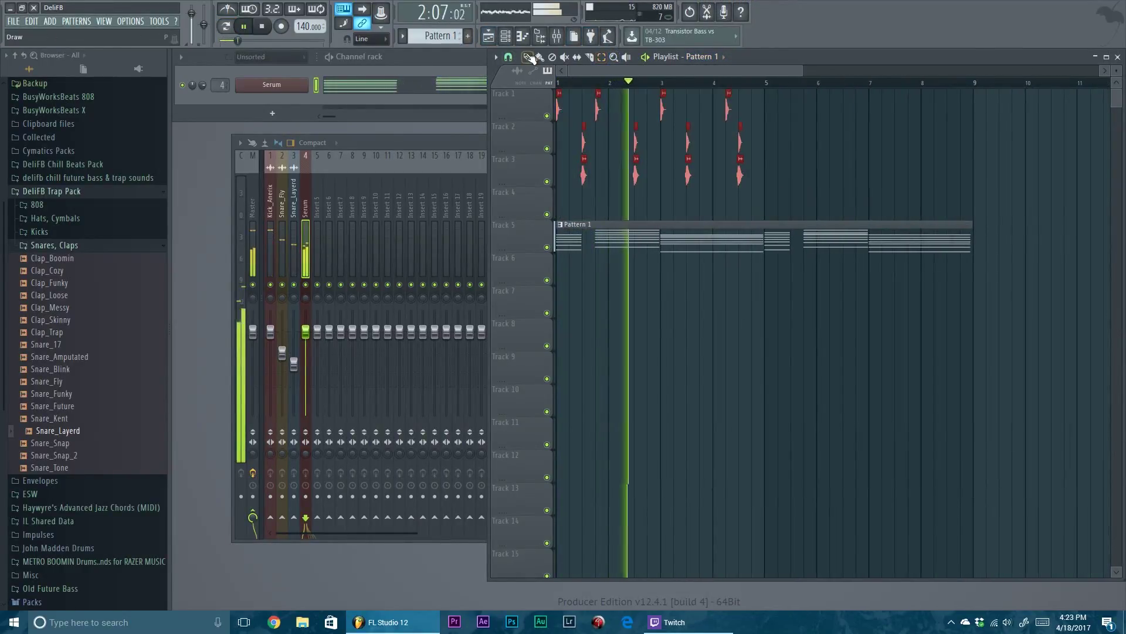
{"action": "key", "text": "ctrl+d"}
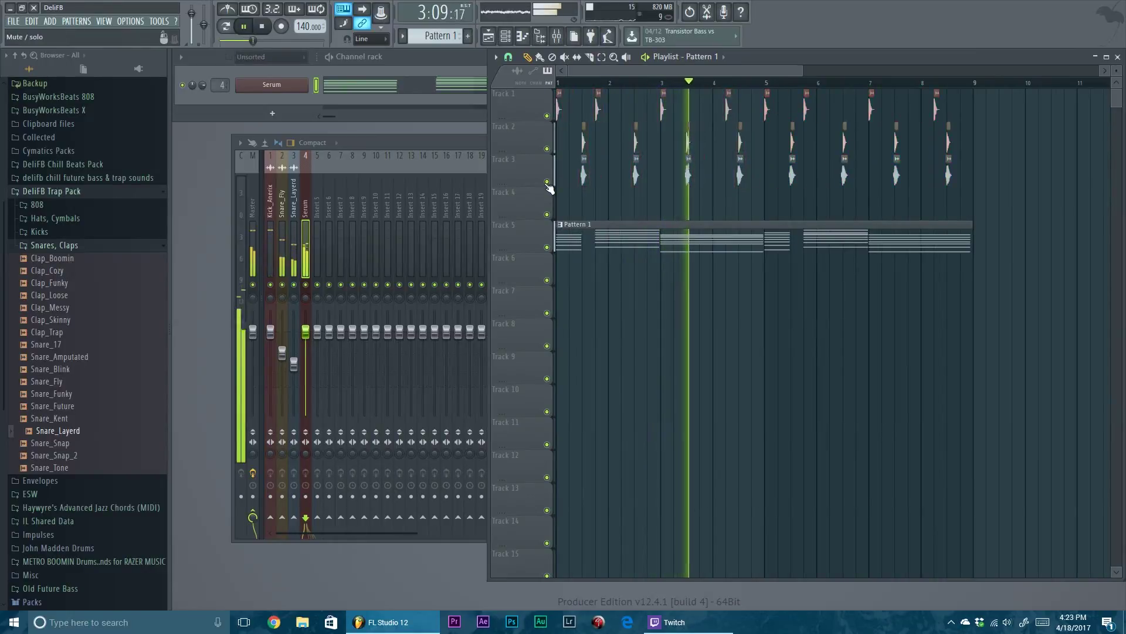
{"action": "scroll", "coordinate": [876, 282], "scroll_direction": "up", "scroll_amount": 4}
{"action": "key", "text": "space"}
Step: Load LFOTool into the first effect slot of the Serum mixer track with the DeliFB LFO Shapes preset Quarter Time 2
{"action": "left_click", "coordinate": [271, 85]}
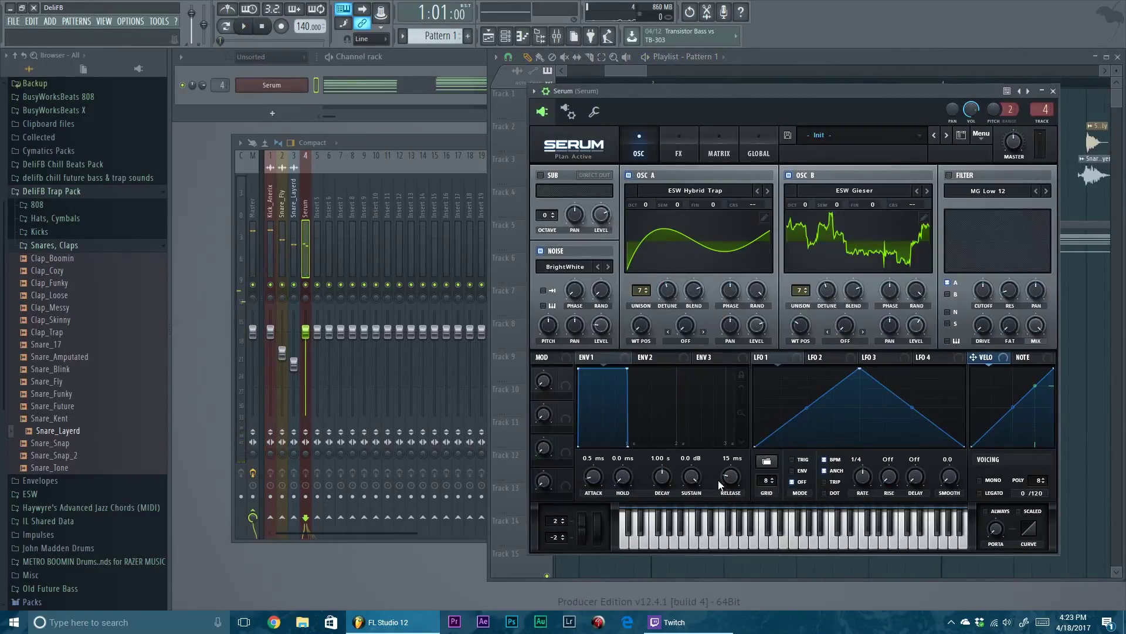
{"action": "key", "text": "space"}
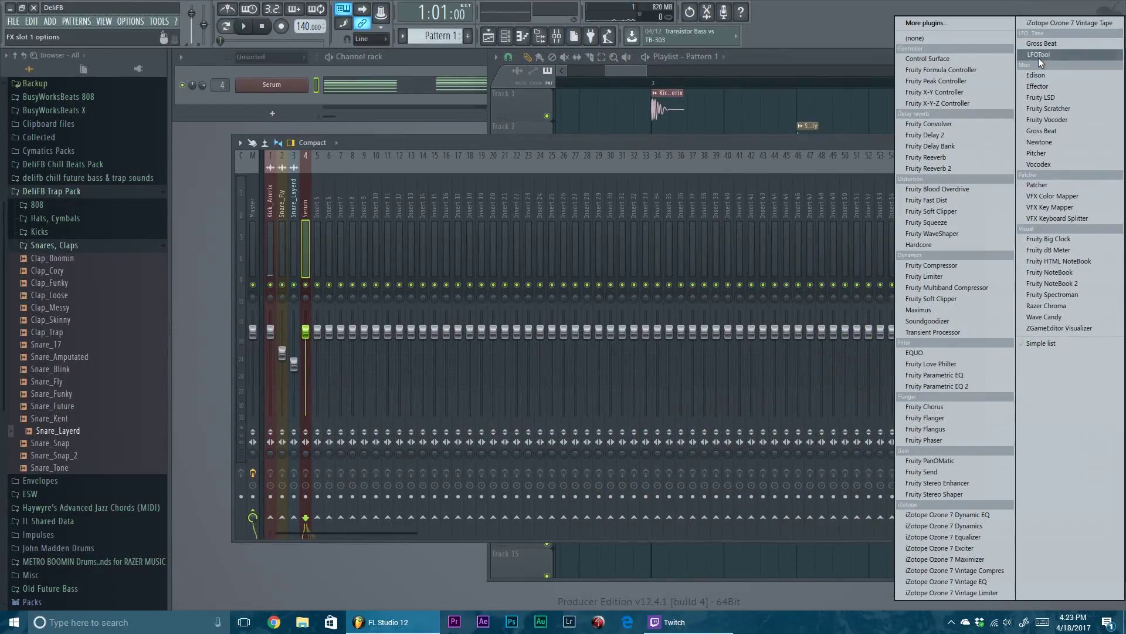
{"action": "left_click", "coordinate": [1039, 55]}
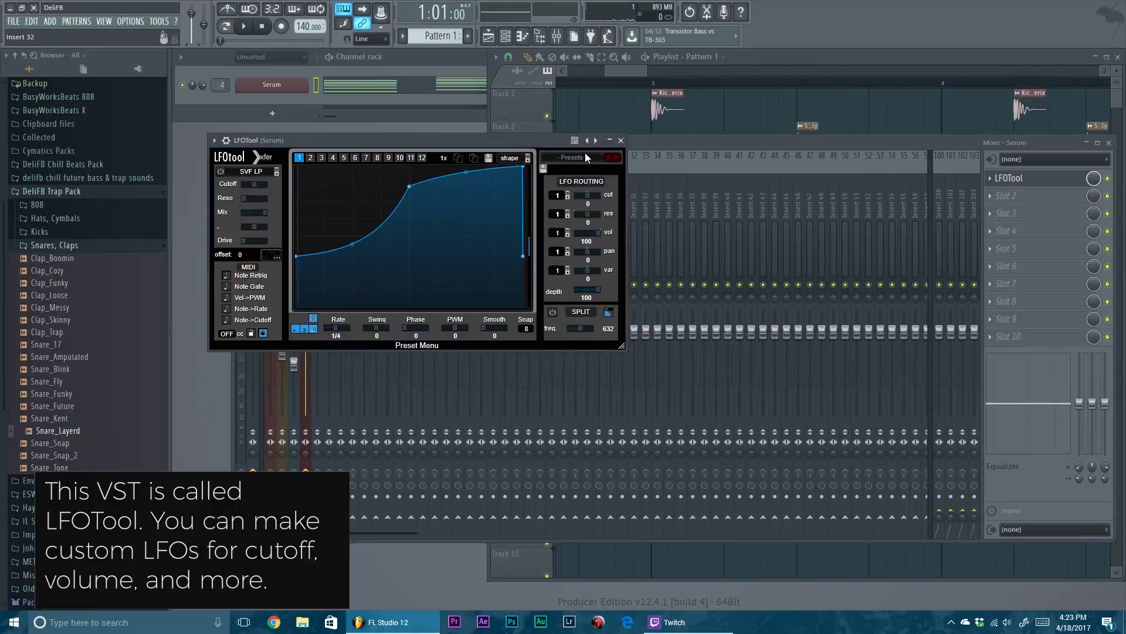
{"action": "left_click", "coordinate": [586, 155]}
{"action": "mouse_move", "coordinate": [583, 171]}
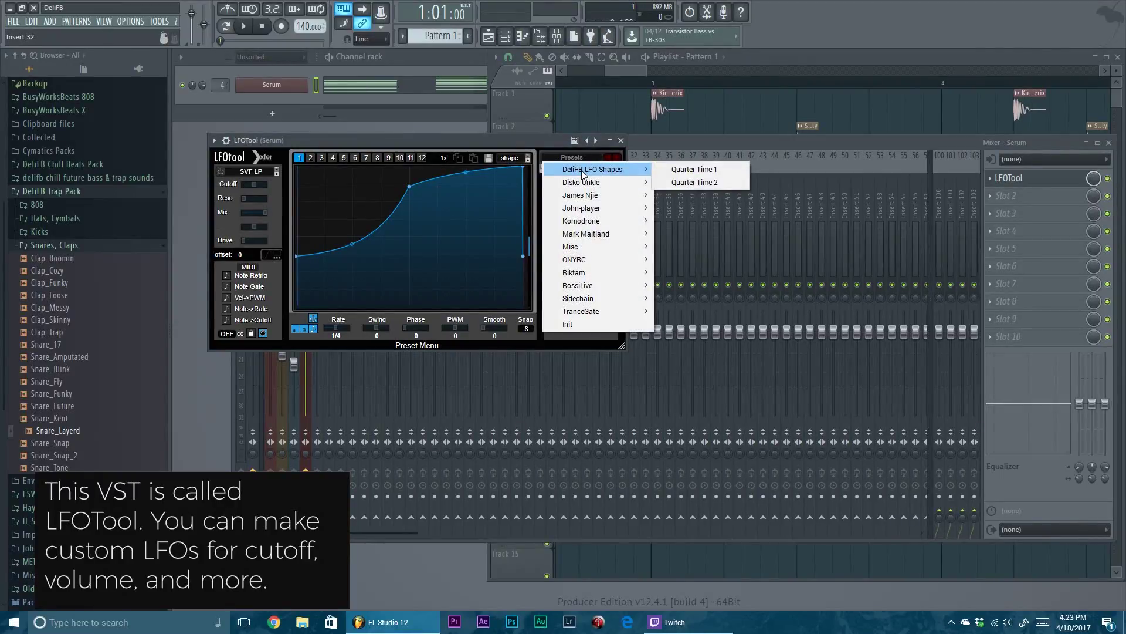
{"action": "left_click", "coordinate": [695, 180]}
Step: Enlarge the LFOTool window and reposition it over the mixer
{"action": "left_click_drag", "start_coordinate": [611, 142], "coordinate": [790, 139]}
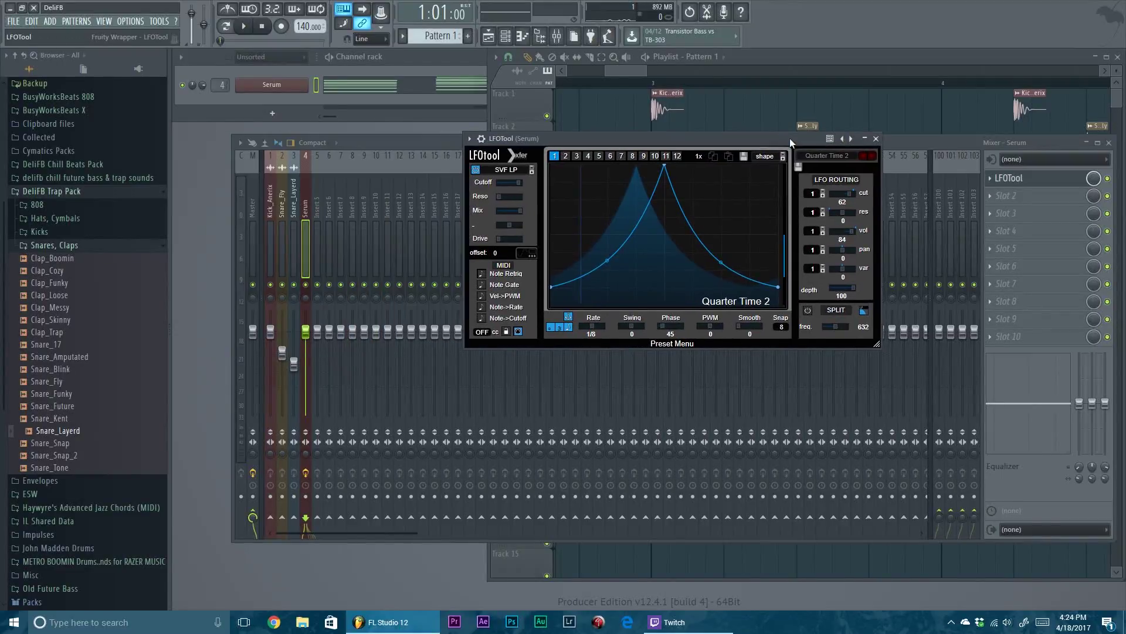
{"action": "left_click_drag", "start_coordinate": [610, 140], "coordinate": [635, 143]}
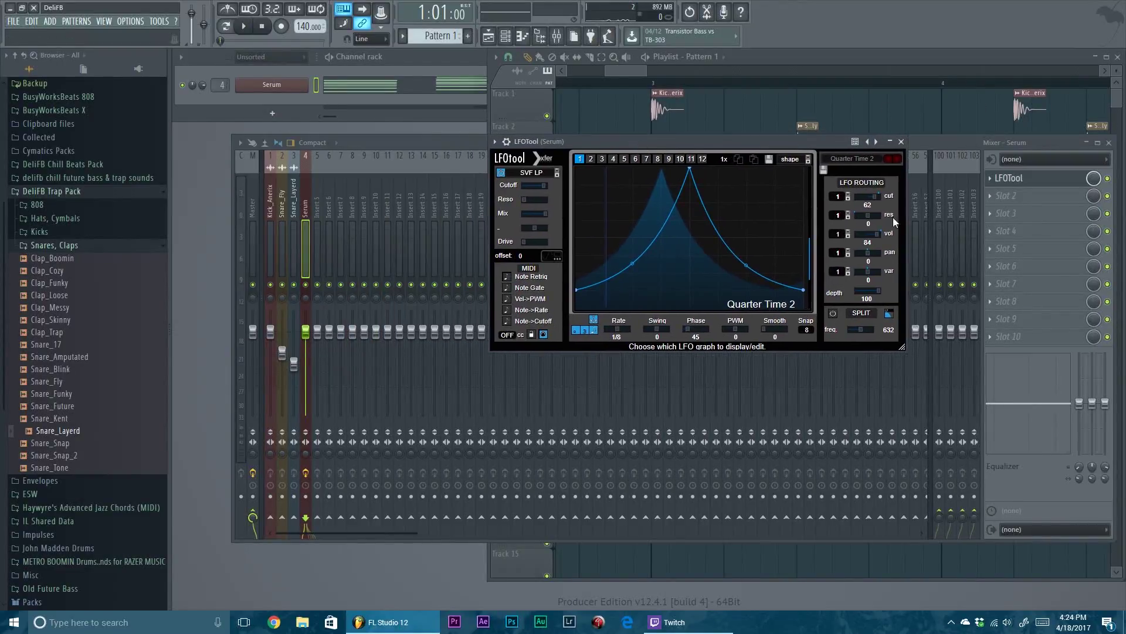
{"action": "left_click_drag", "start_coordinate": [900, 351], "coordinate": [978, 446]}
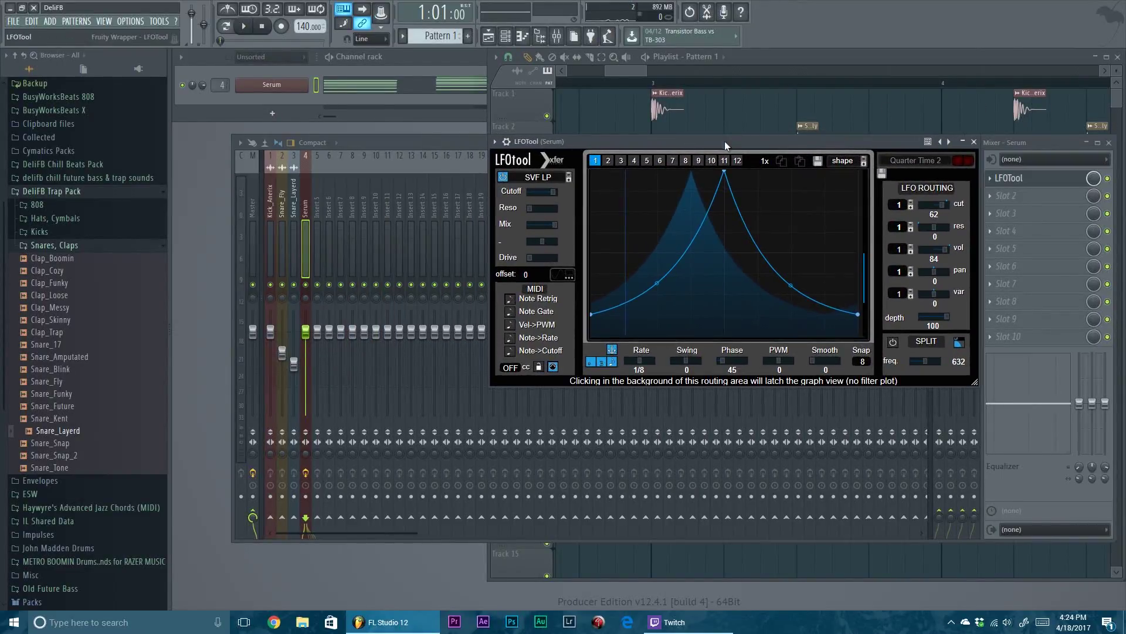
{"action": "left_click_drag", "start_coordinate": [724, 140], "coordinate": [610, 137]}
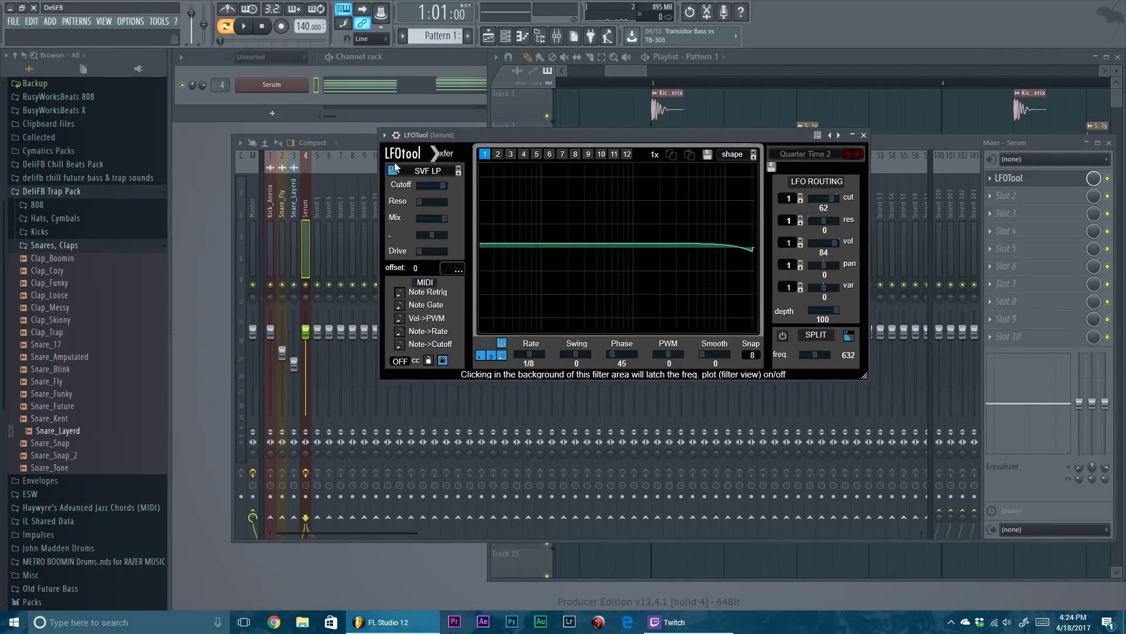
Step: Audition the pattern with LFOTool's SVF LP filter switched off and back on
{"action": "left_click_drag", "start_coordinate": [431, 141], "coordinate": [375, 149]}
{"action": "key", "text": "space"}
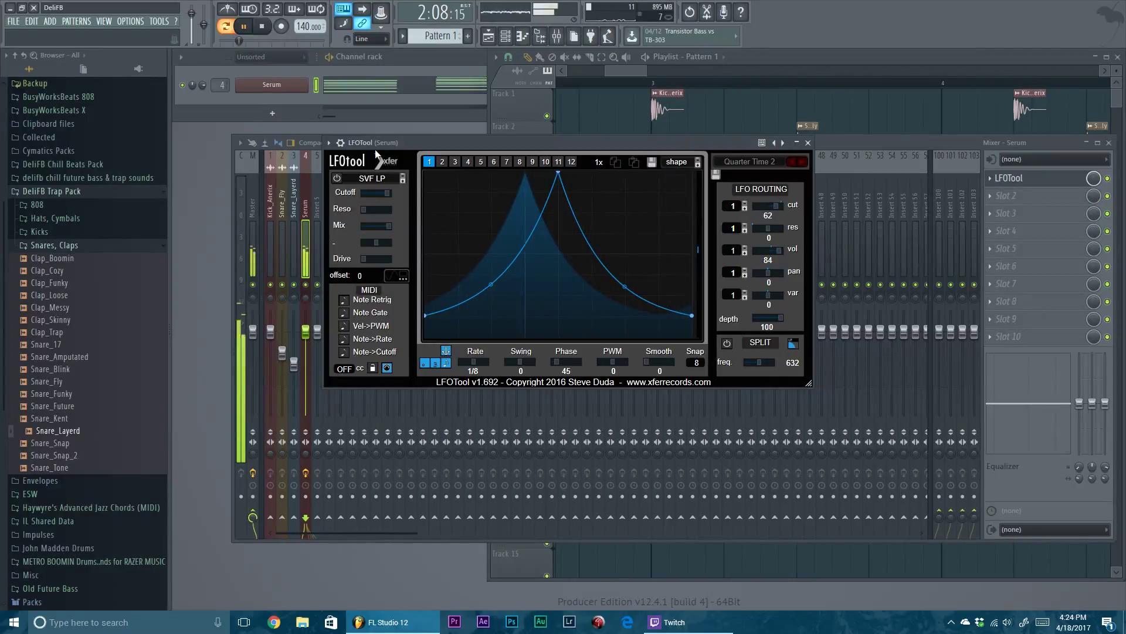
{"action": "key", "text": "space"}
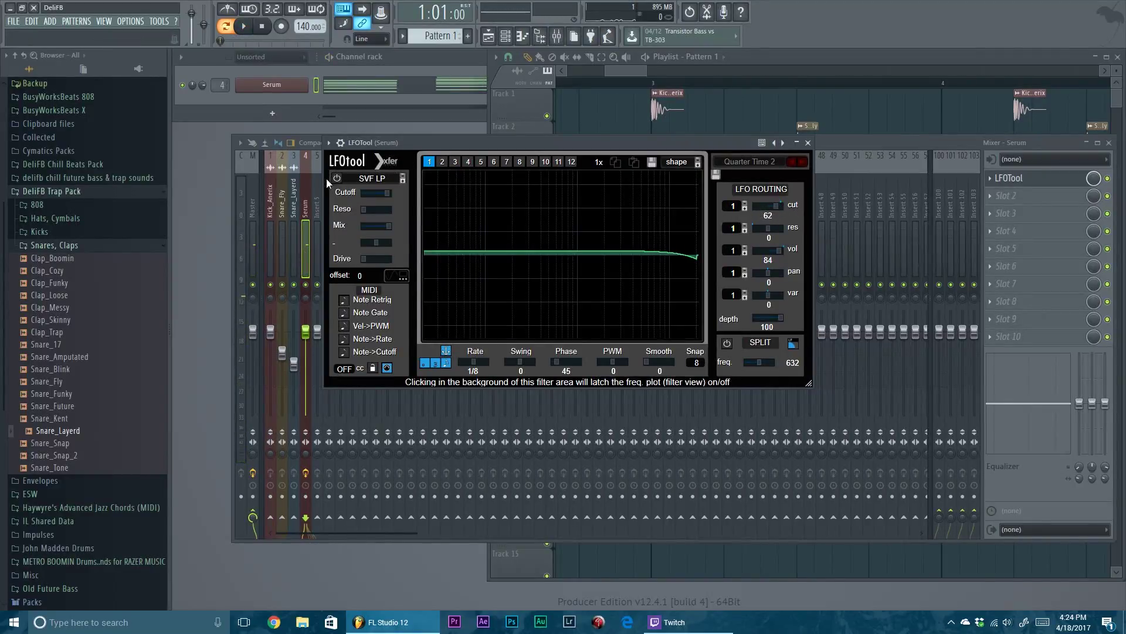
{"action": "left_click_drag", "start_coordinate": [427, 144], "coordinate": [472, 147]}
{"action": "key", "text": "space"}
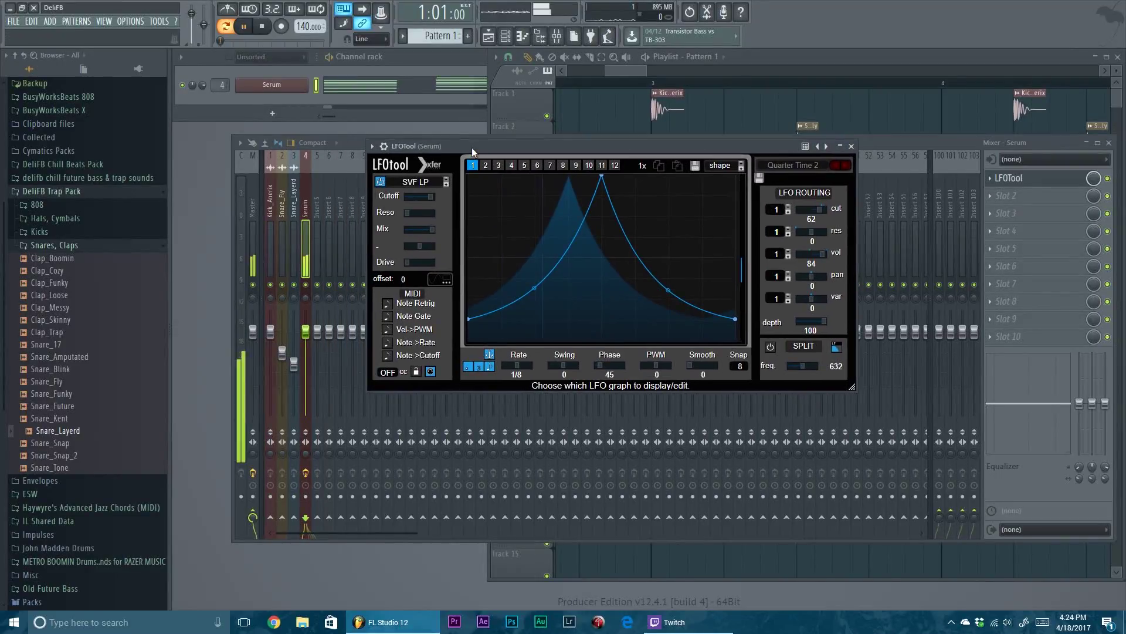
{"action": "key", "text": "space"}
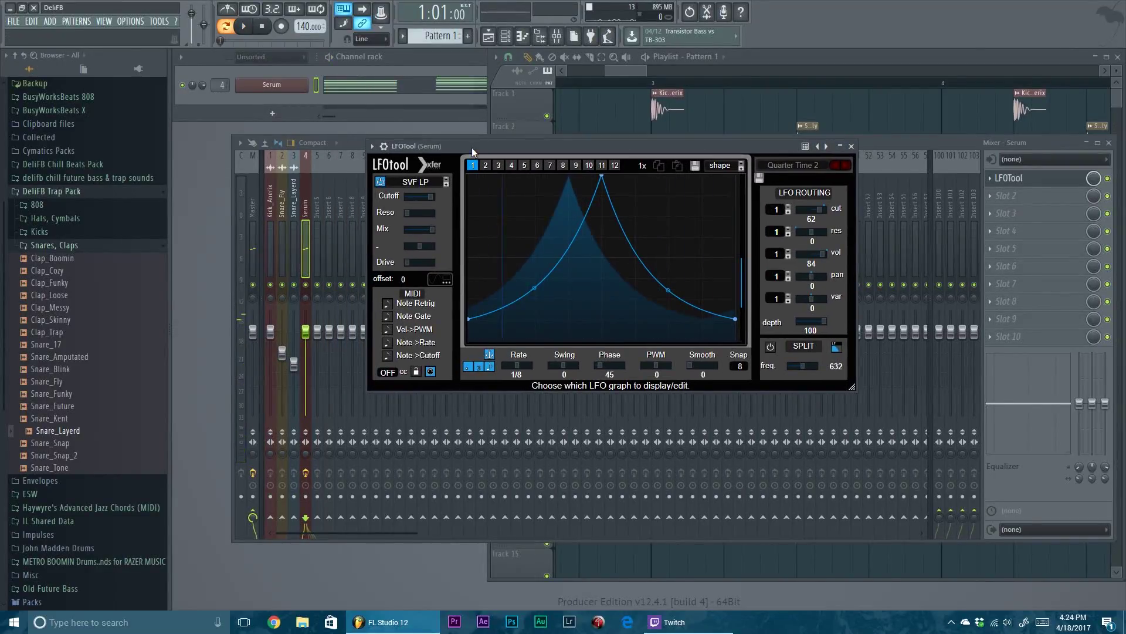
Step: Close LFOTool and the mixer, and review the playlist's opening bars while auditioning the pattern
{"action": "key", "text": "Escape"}
{"action": "key", "text": "Escape"}
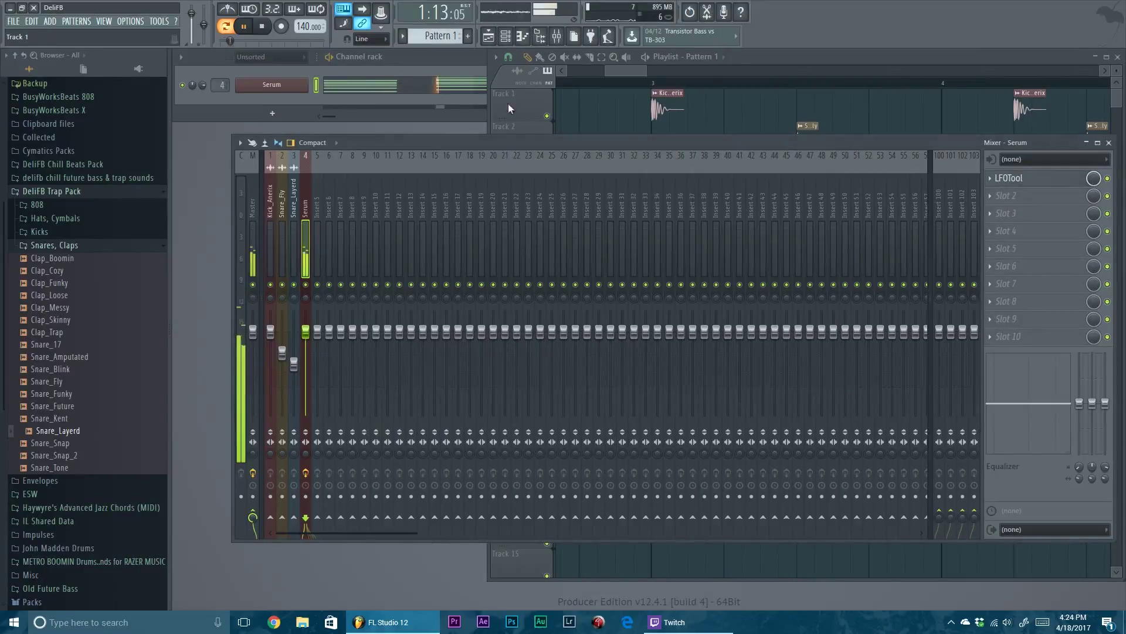
{"action": "scroll", "coordinate": [768, 149], "scroll_direction": "down", "scroll_amount": 2}
{"action": "scroll", "coordinate": [775, 150], "scroll_direction": "down", "scroll_amount": 5}
{"action": "scroll", "coordinate": [548, 153], "scroll_direction": "up", "scroll_amount": 5}
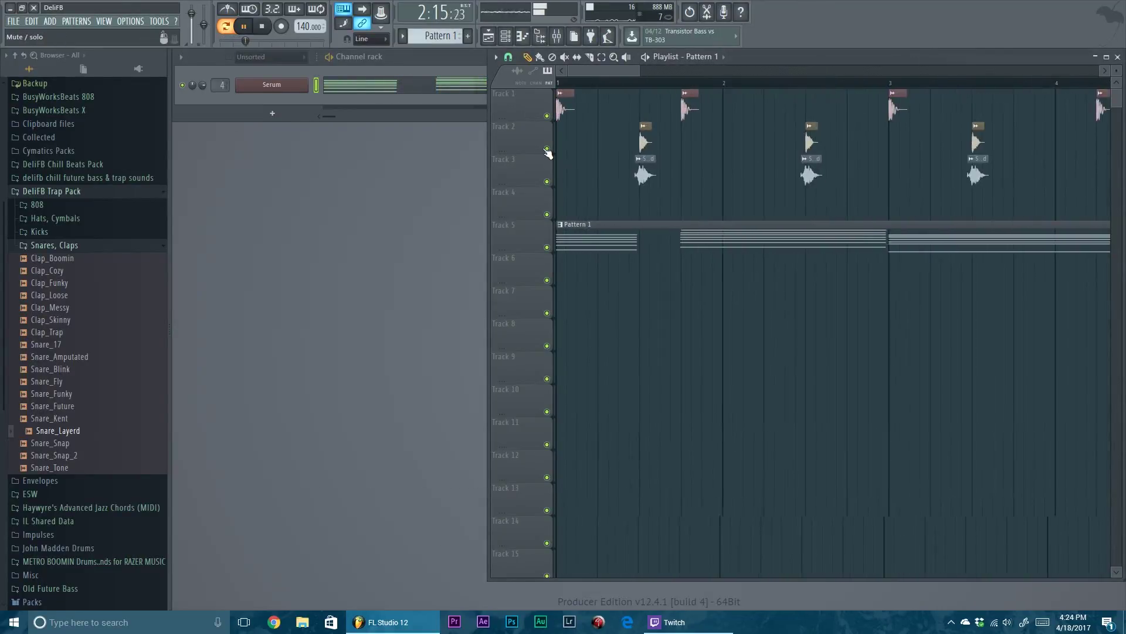
{"action": "key", "text": "space"}
{"action": "key", "text": "F9"}
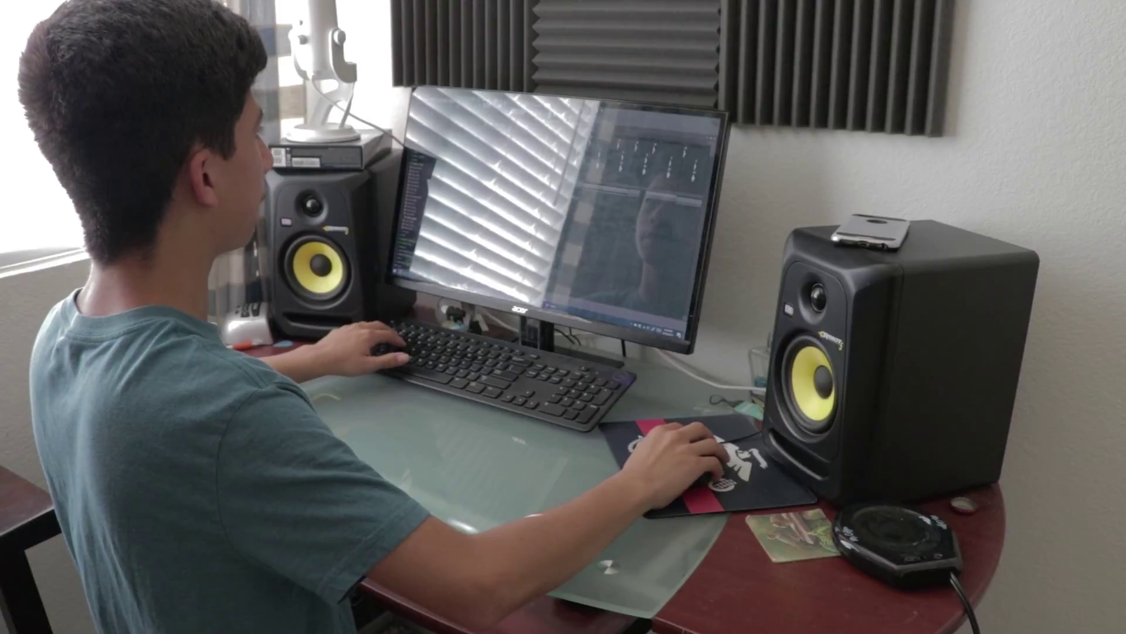
Step: Rename the empty mixer track 5 as SC and stop playback
{"action": "key", "text": "F7"}
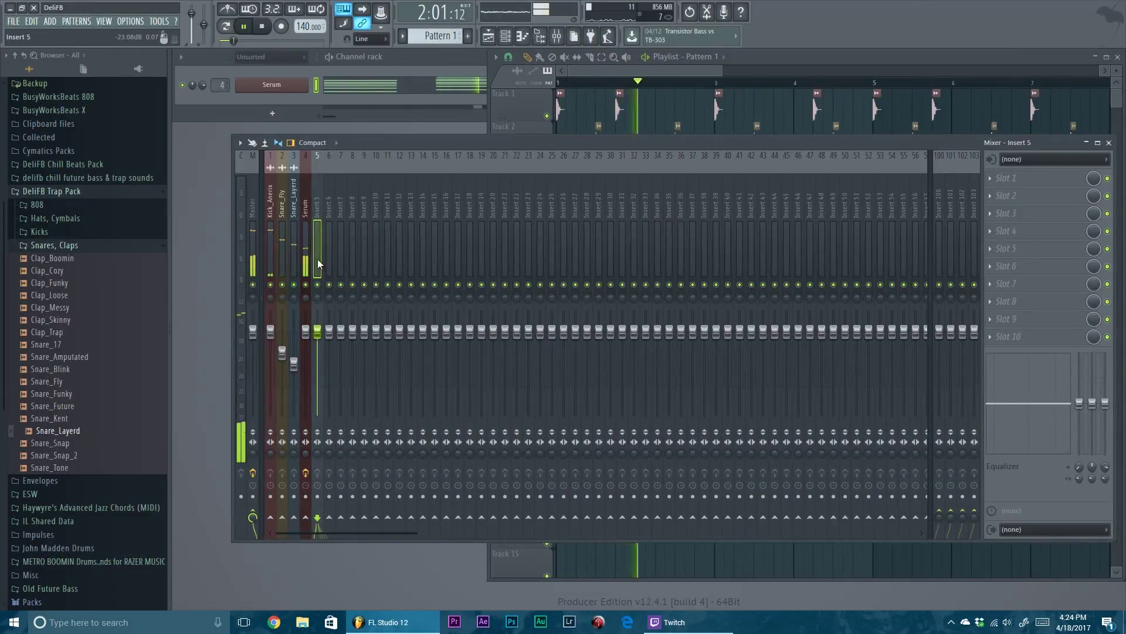
{"action": "right_click", "coordinate": [318, 259]}
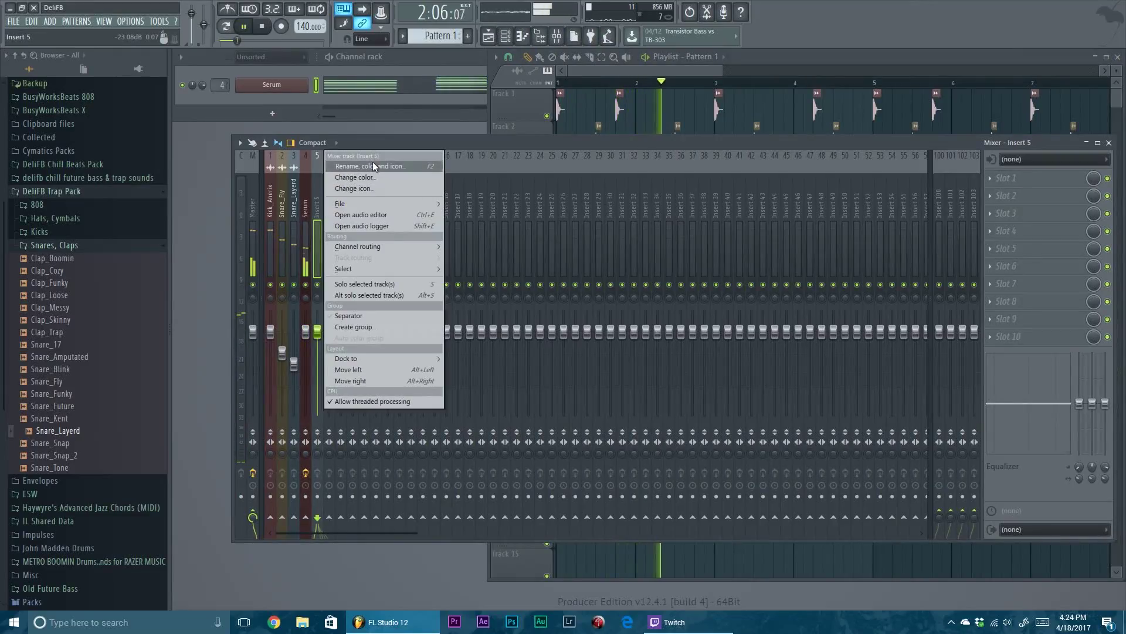
{"action": "left_click", "coordinate": [372, 161]}
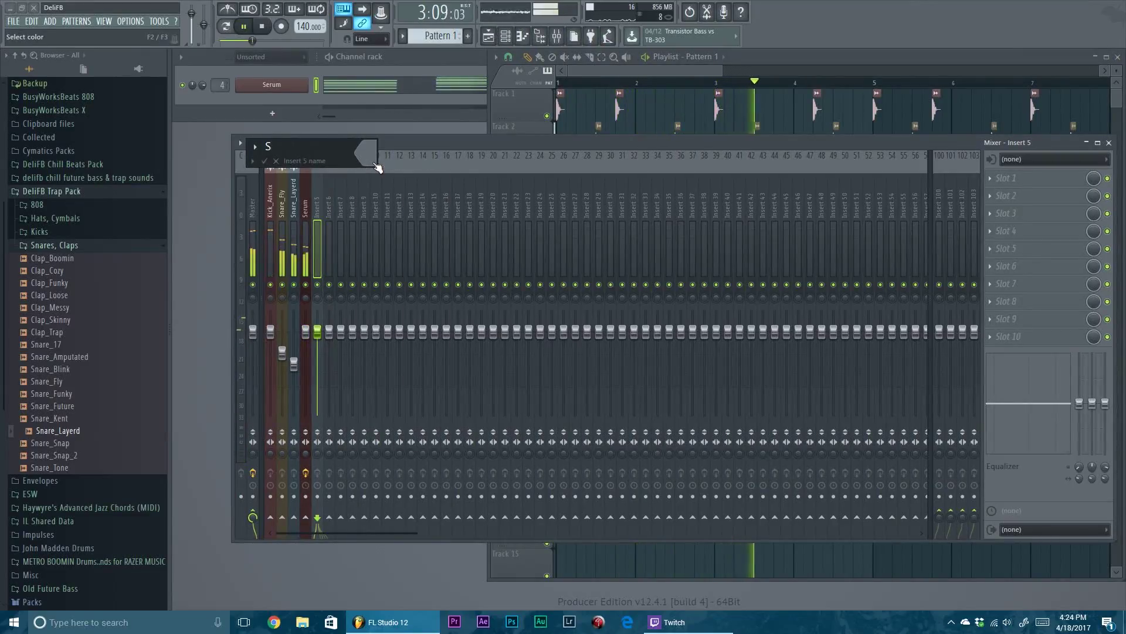
{"action": "key", "text": "Return"}
{"action": "key", "text": "space"}
Step: Route the Serum mixer track into the SC track instead of directly to the master
{"action": "left_click", "coordinate": [310, 230]}
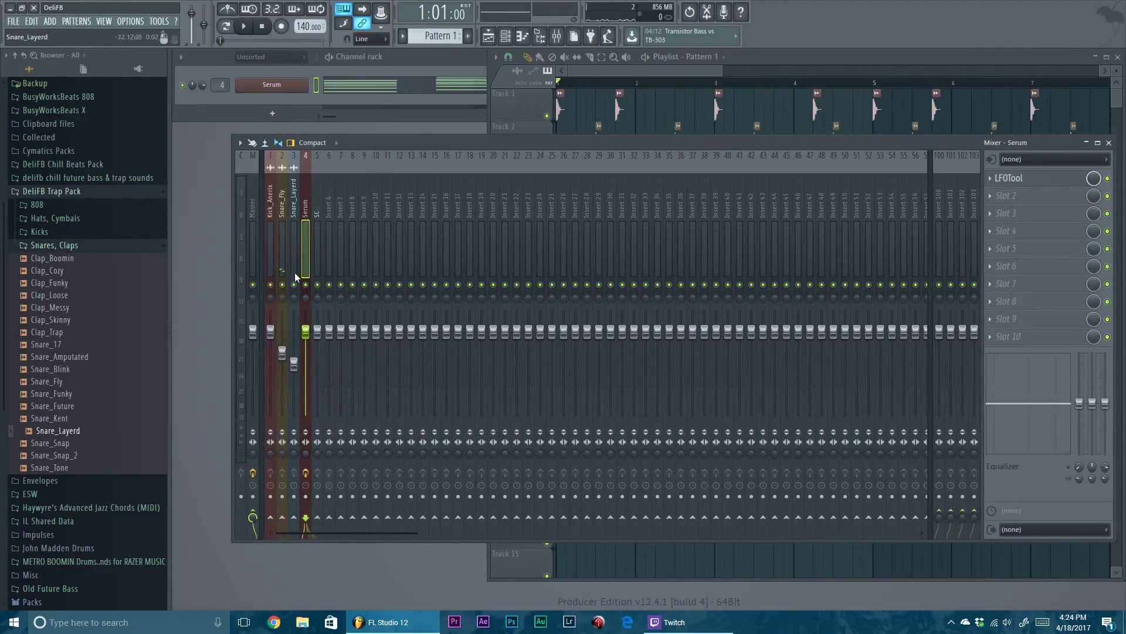
{"action": "right_click", "coordinate": [317, 517]}
{"action": "left_click", "coordinate": [340, 535]}
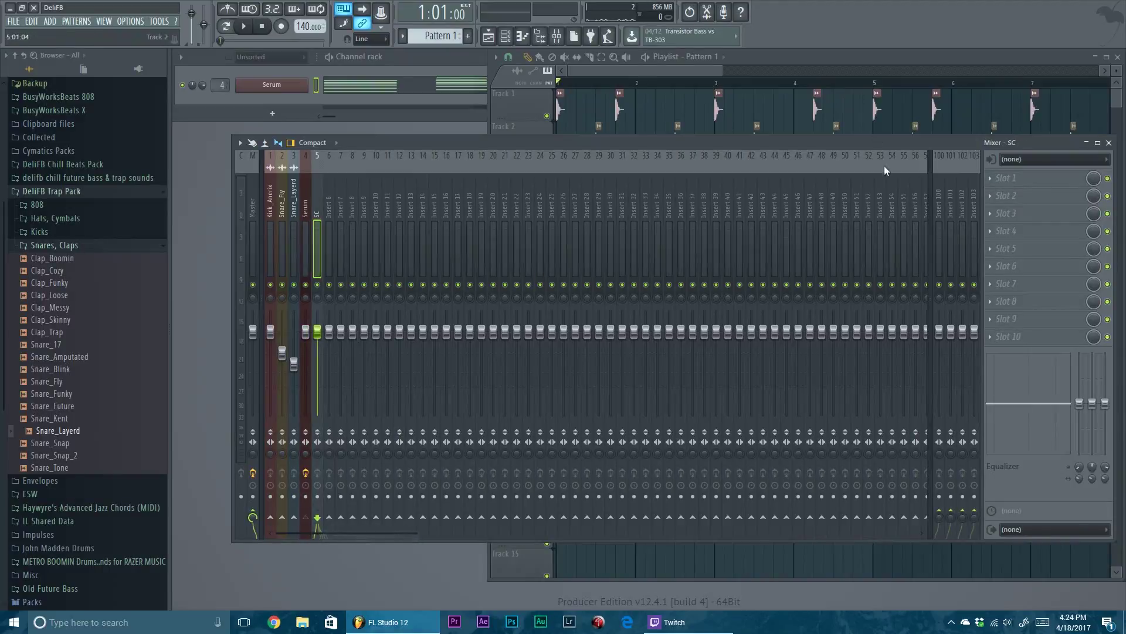
Step: Load Fruity Limiter into the SC track's first effect slot and set it up as a compressor with sidechain input 1
{"action": "left_click", "coordinate": [992, 178]}
{"action": "left_click", "coordinate": [967, 277]}
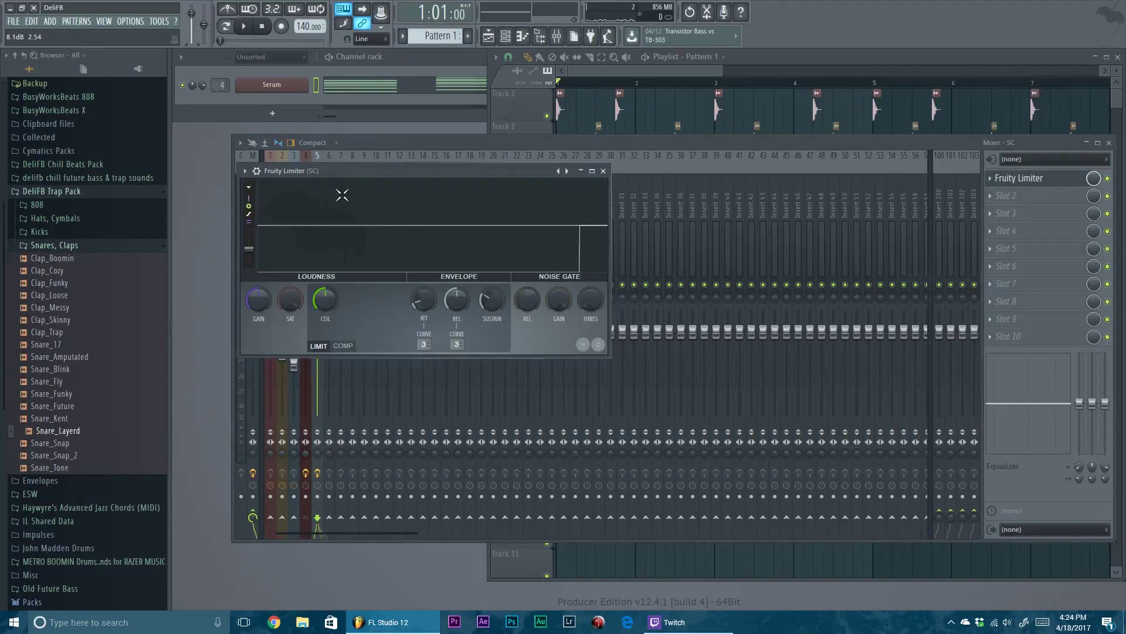
{"action": "left_click", "coordinate": [268, 188]}
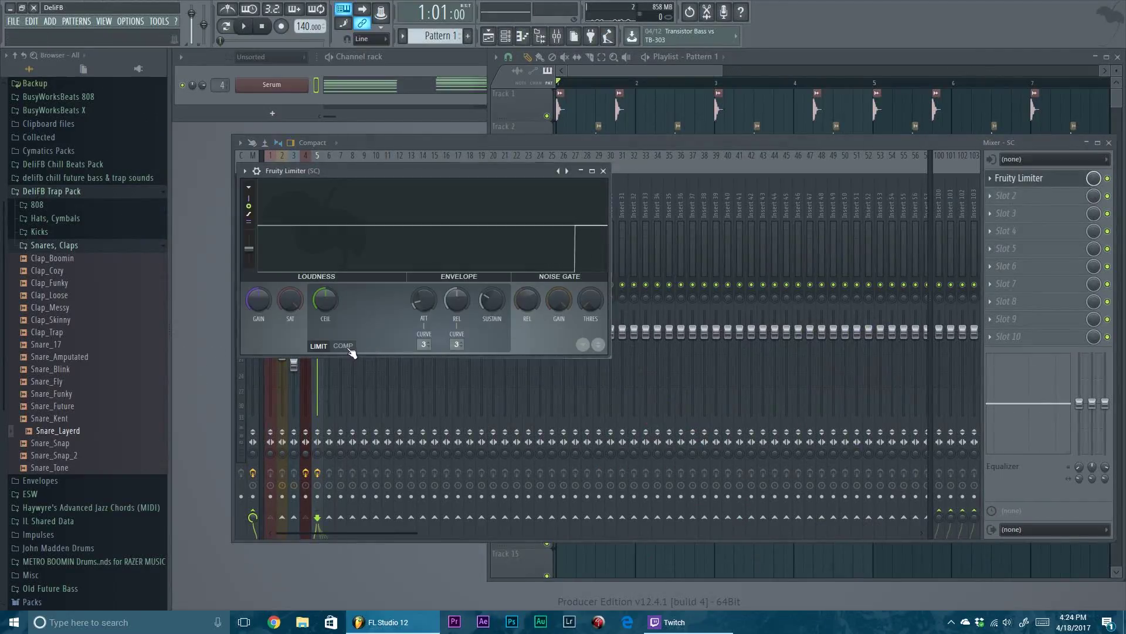
{"action": "left_click", "coordinate": [346, 348]}
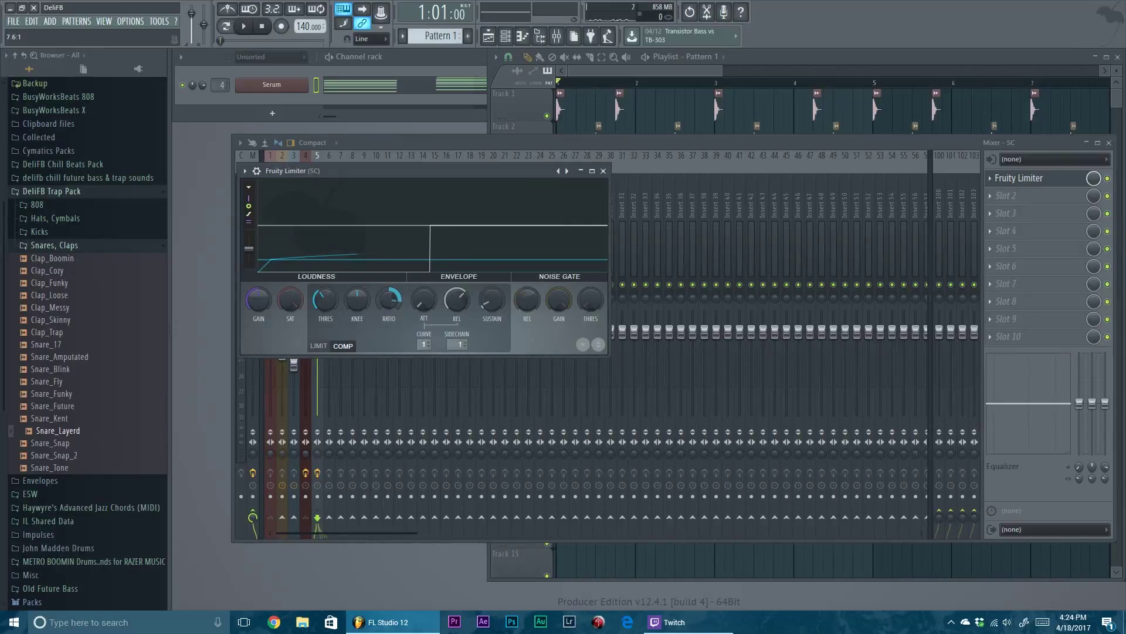
{"action": "left_click_drag", "start_coordinate": [420, 167], "coordinate": [622, 178]}
{"action": "key", "text": "space"}
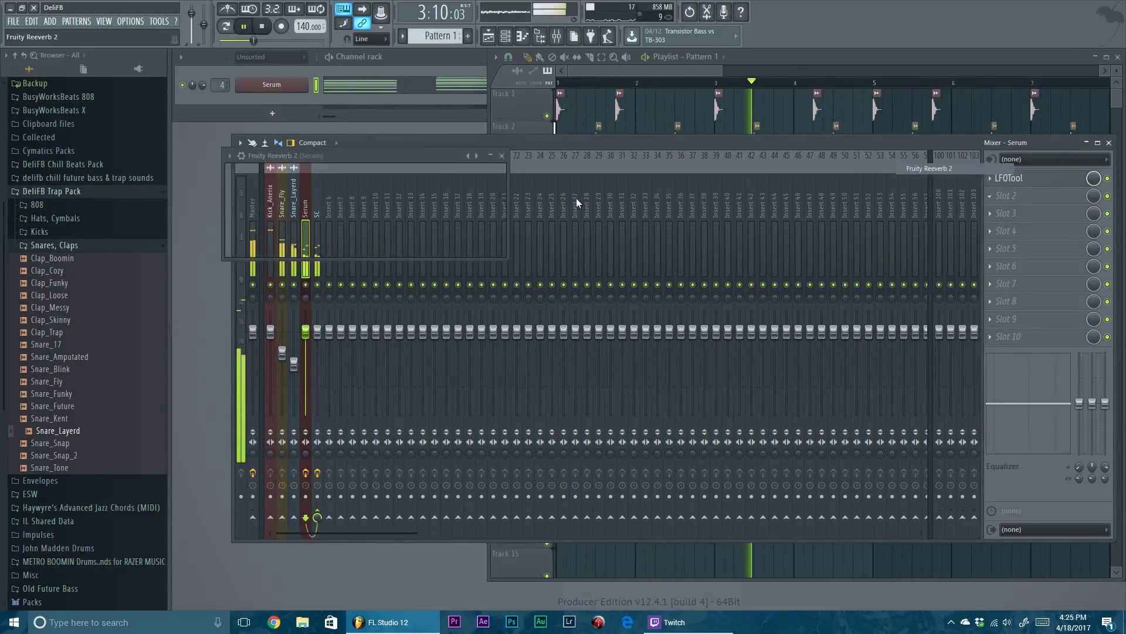
Step: Load Fruity Parametric EQ 2 into the Serum track's third slot and slightly boost the top end with the band 7 high shelf
{"action": "left_click", "coordinate": [1009, 213]}
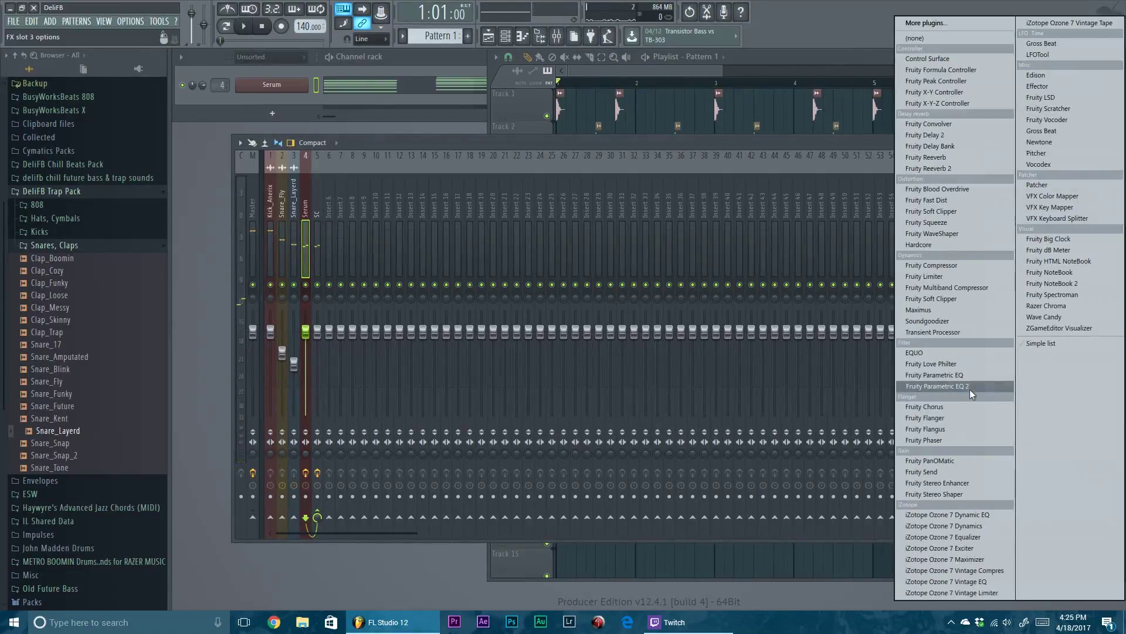
{"action": "left_click", "coordinate": [938, 387]}
{"action": "left_click_drag", "start_coordinate": [479, 168], "coordinate": [518, 175]}
{"action": "left_click_drag", "start_coordinate": [651, 374], "coordinate": [866, 446]}
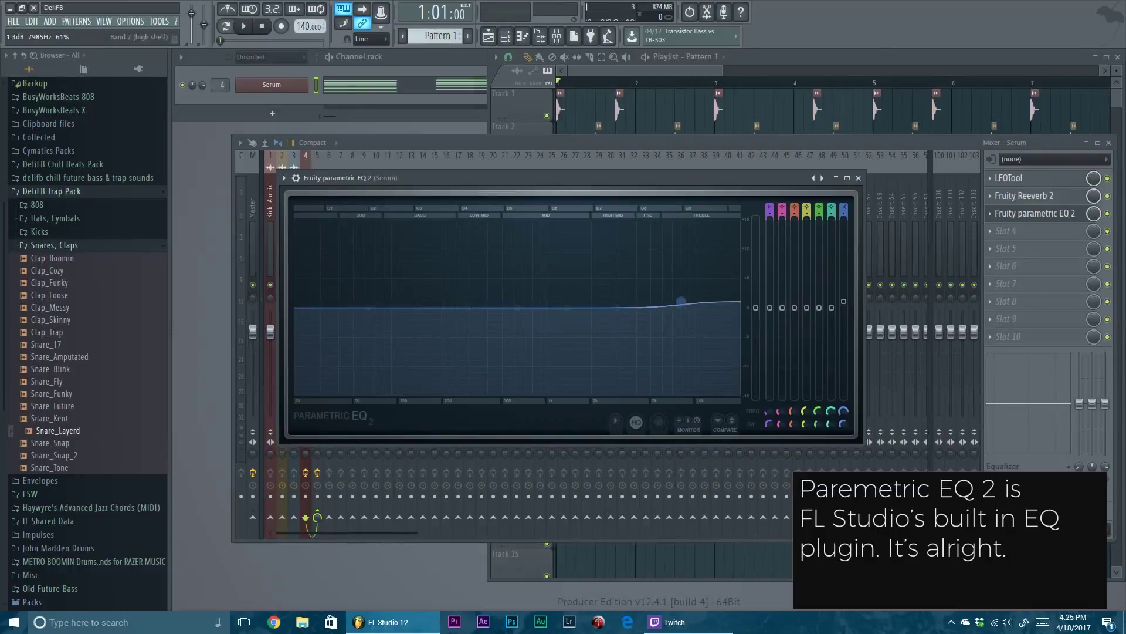
{"action": "key", "text": "space"}
{"action": "left_click_drag", "start_coordinate": [692, 305], "coordinate": [739, 297]}
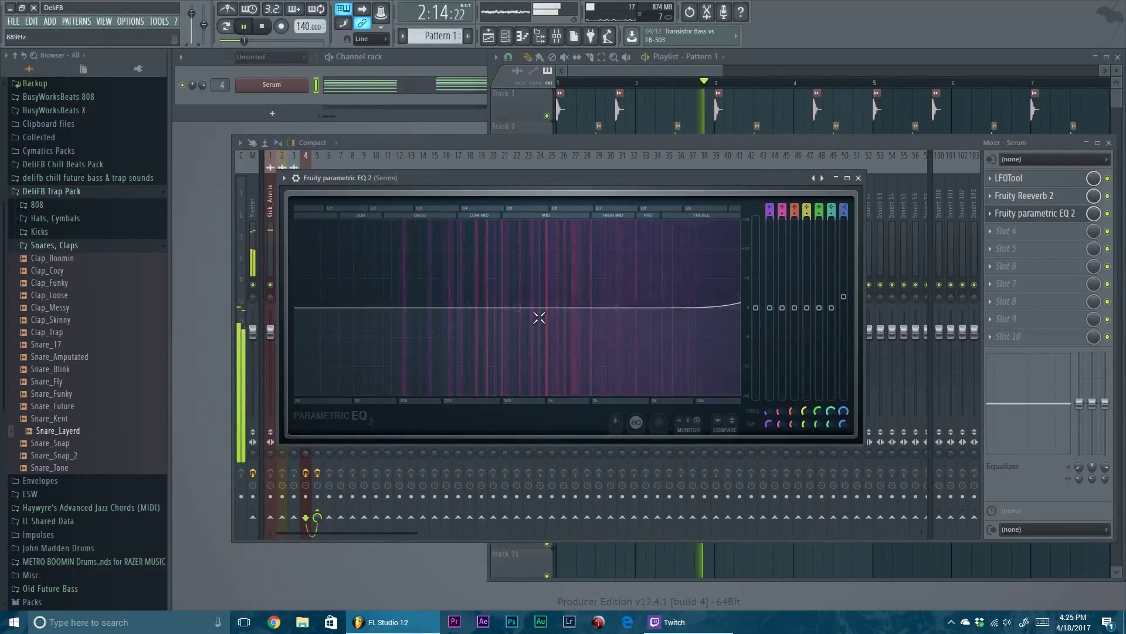
{"action": "key", "text": "space"}
{"action": "left_click", "coordinate": [858, 178]}
Step: Review the Serum track's Fruity Reeverb 2 settings and close the mixer
{"action": "left_click", "coordinate": [1014, 196]}
{"action": "left_click", "coordinate": [501, 155]}
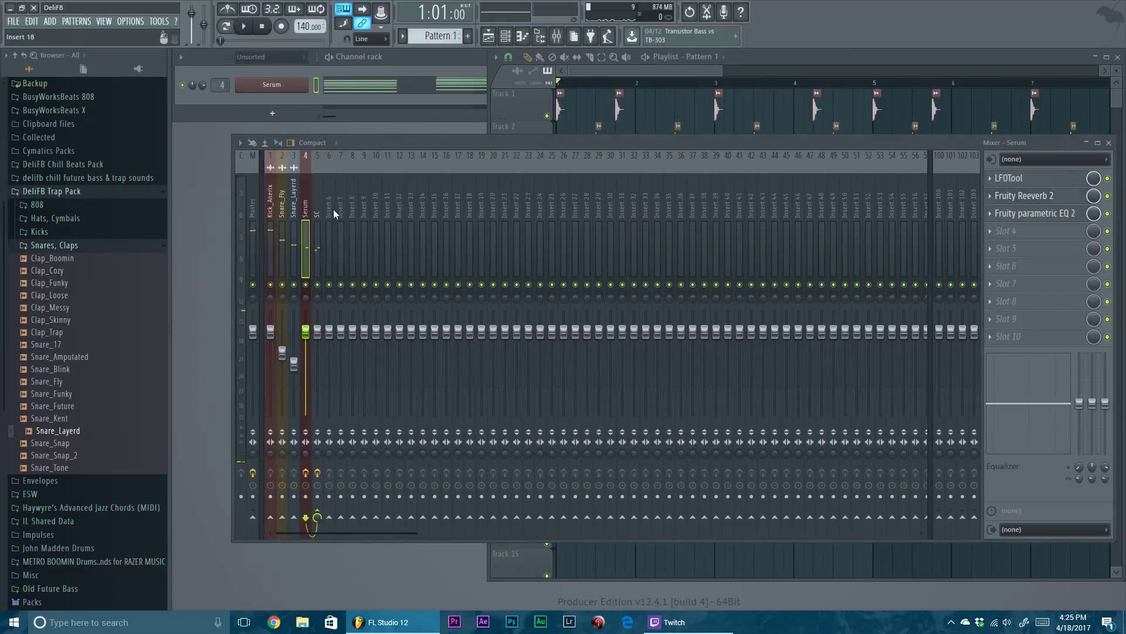
{"action": "key", "text": "F9"}
Step: Place Hat_Lo from the Hats, Cymbals folder on every beat of playlist Track 6 through bar 8
{"action": "left_click", "coordinate": [80, 246]}
{"action": "left_click", "coordinate": [67, 254]}
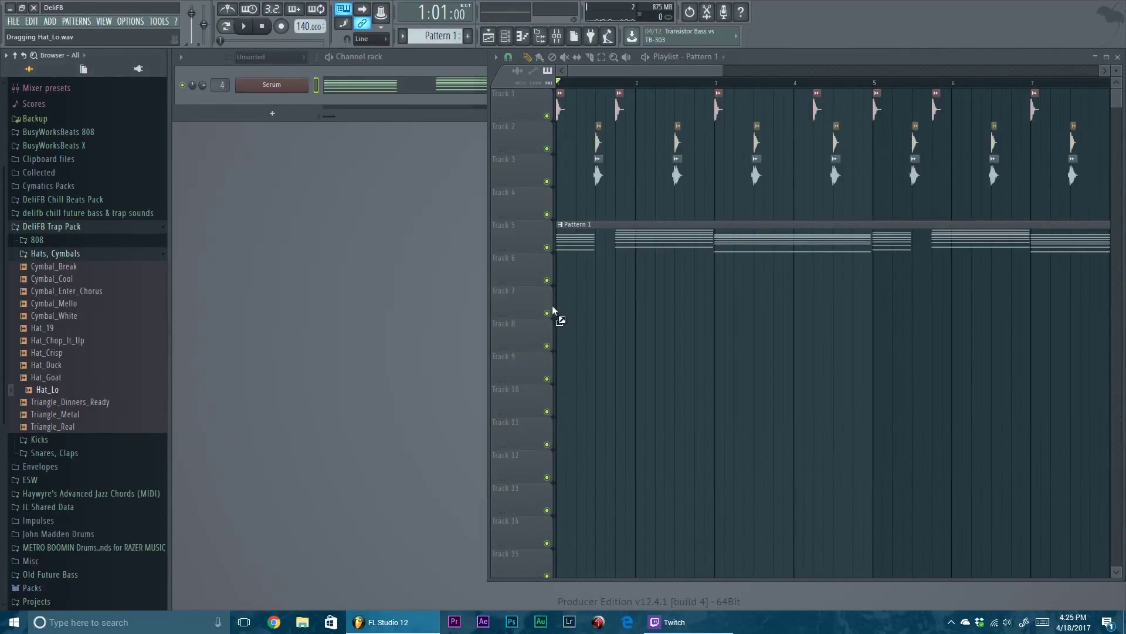
{"action": "left_click_drag", "start_coordinate": [553, 311], "coordinate": [577, 273]}
{"action": "left_click", "coordinate": [599, 268]}
{"action": "left_click", "coordinate": [618, 269]}
{"action": "left_click", "coordinate": [638, 271]}
{"action": "left_click", "coordinate": [658, 272]}
{"action": "left_click", "coordinate": [678, 271]}
{"action": "left_click", "coordinate": [697, 271]}
{"action": "key", "text": "space"}
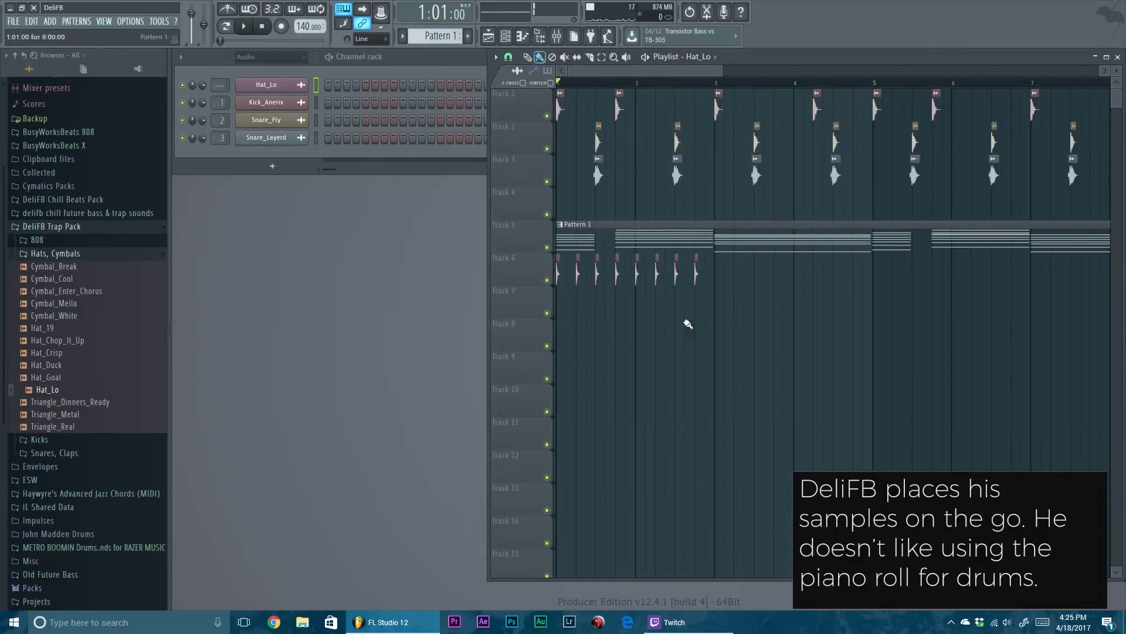
{"action": "scroll", "coordinate": [639, 276], "scroll_direction": "down", "scroll_amount": 3}
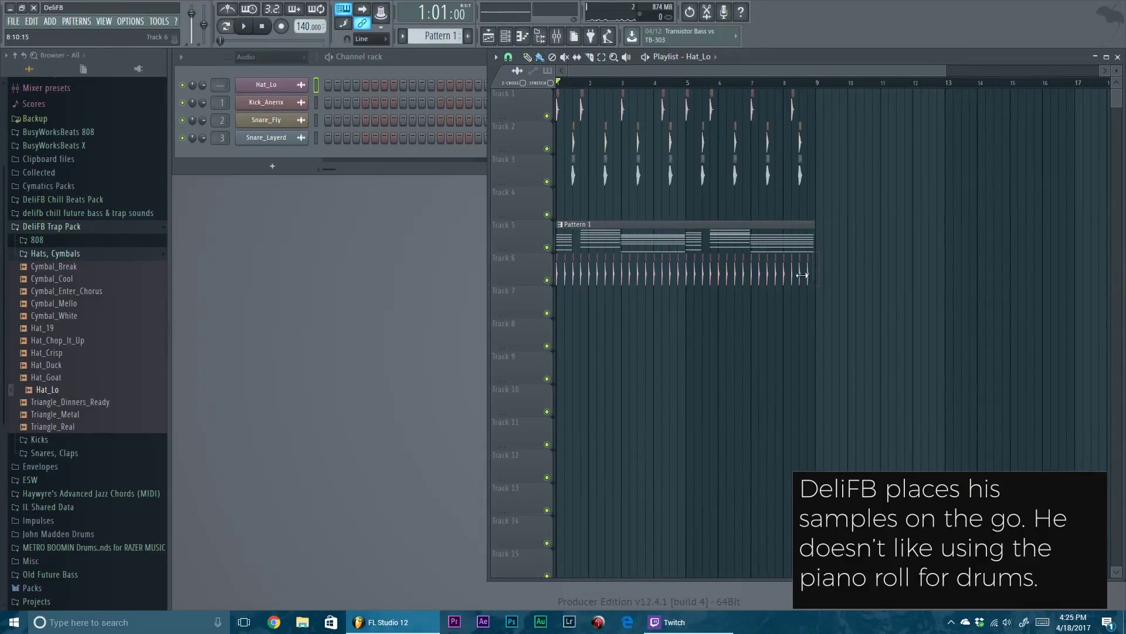
{"action": "scroll", "coordinate": [519, 267], "scroll_direction": "up", "scroll_amount": 5}
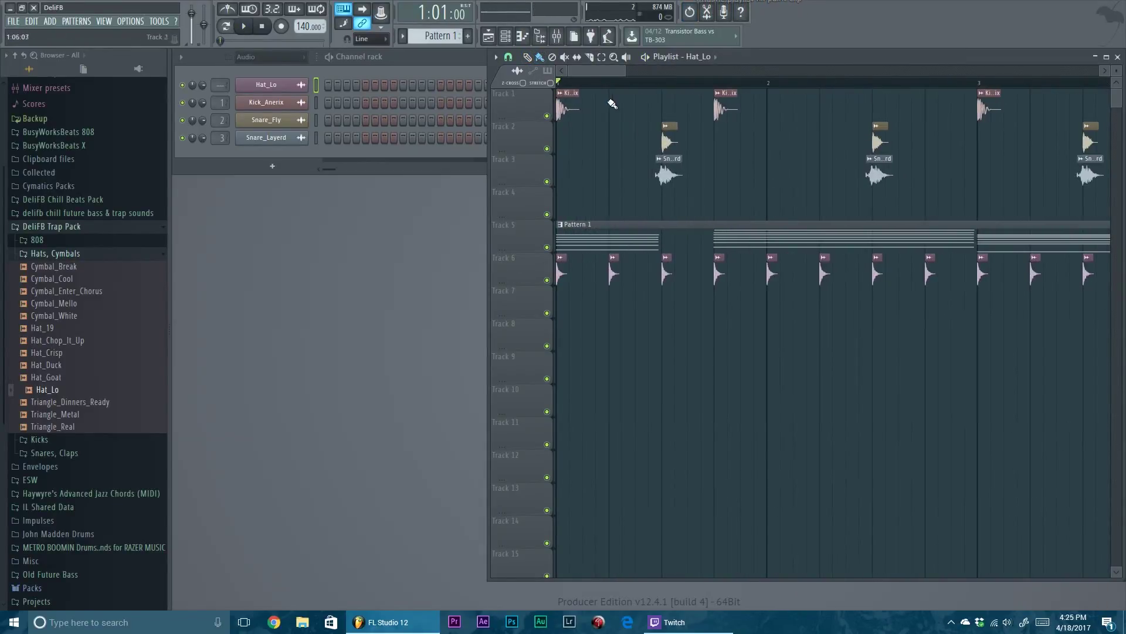
Step: Load Fruity Stereo Enhancer into the first slot of the Hat_Lo mixer track and audition the hats with it
{"action": "scroll", "coordinate": [603, 150], "scroll_direction": "down", "scroll_amount": 2}
{"action": "left_click", "coordinate": [851, 22]}
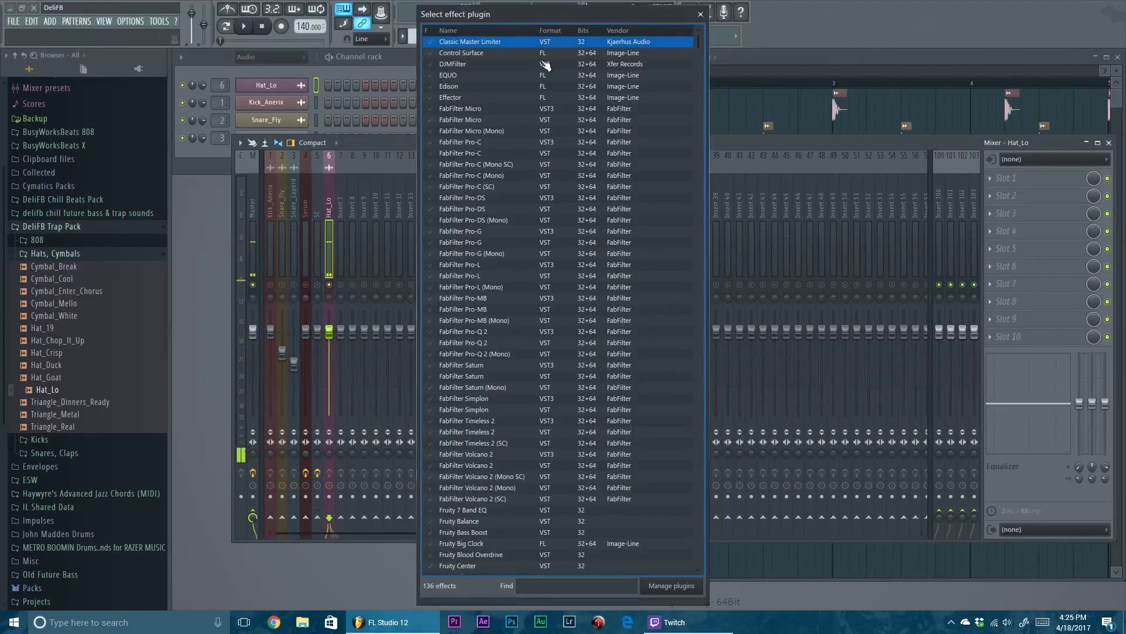
{"action": "type", "text": "ster"}
{"action": "double_click", "coordinate": [488, 53]}
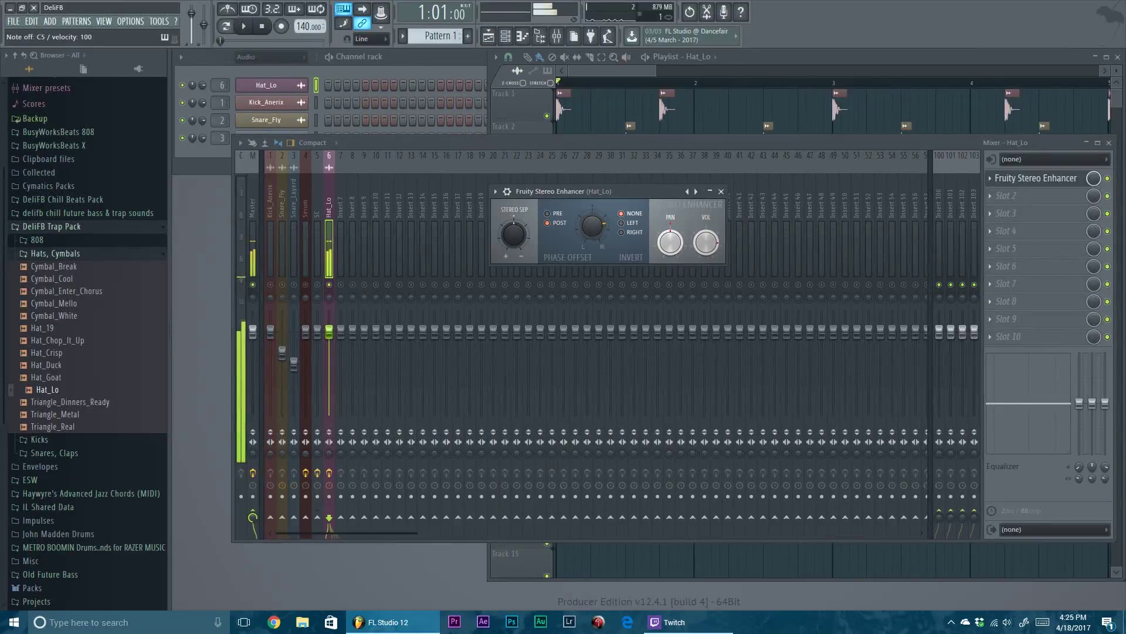
{"action": "key", "text": "Escape"}
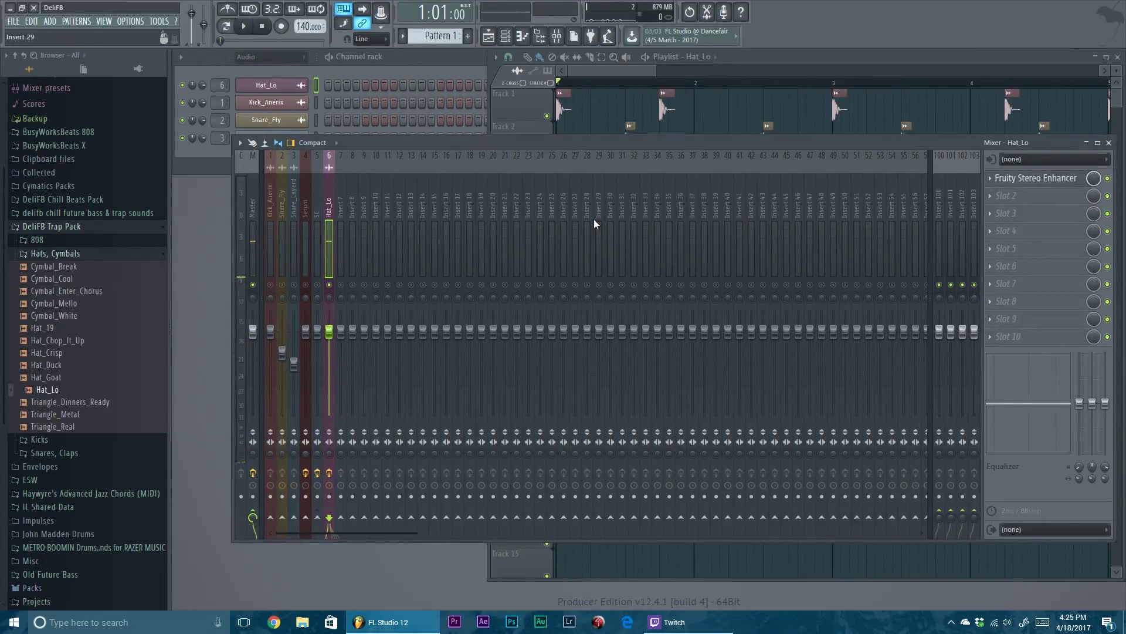
{"action": "key", "text": "space"}
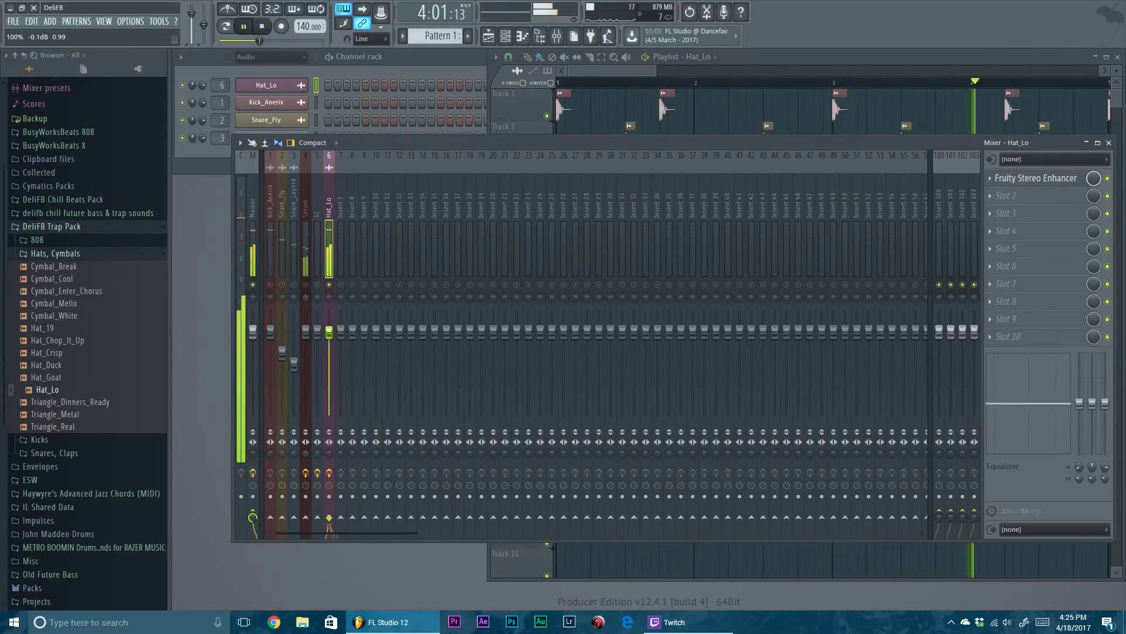
{"action": "key", "text": "space"}
Step: Take the Hat_Lo mixer track out of solo and lower its volume fader while the song plays
{"action": "key", "text": "F9"}
{"action": "left_click", "coordinate": [604, 219]}
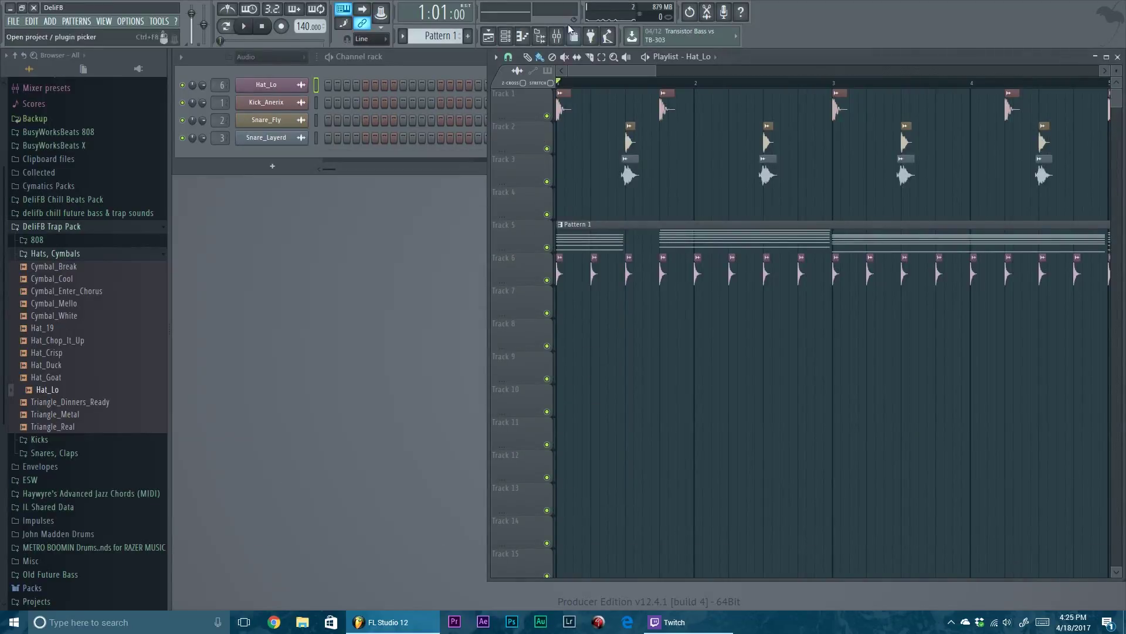
{"action": "left_click", "coordinate": [557, 36]}
{"action": "key", "text": "s"}
{"action": "key", "text": "F9"}
{"action": "key", "text": "space"}
{"action": "key", "text": "F9"}
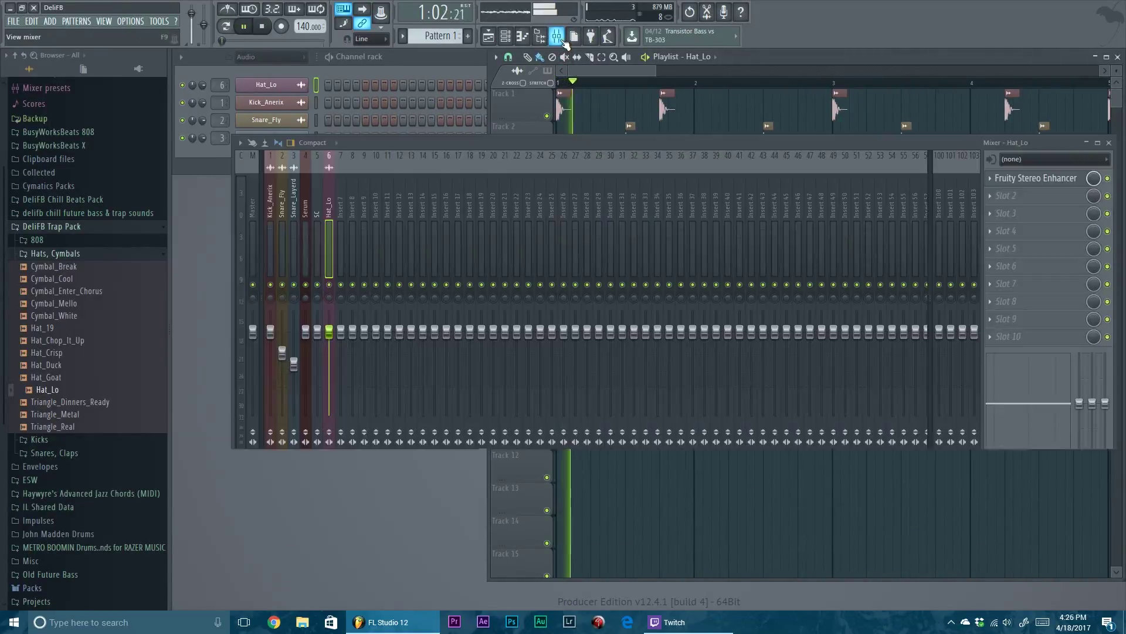
{"action": "key", "text": "space"}
{"action": "left_click_drag", "start_coordinate": [330, 377], "coordinate": [330, 379]}
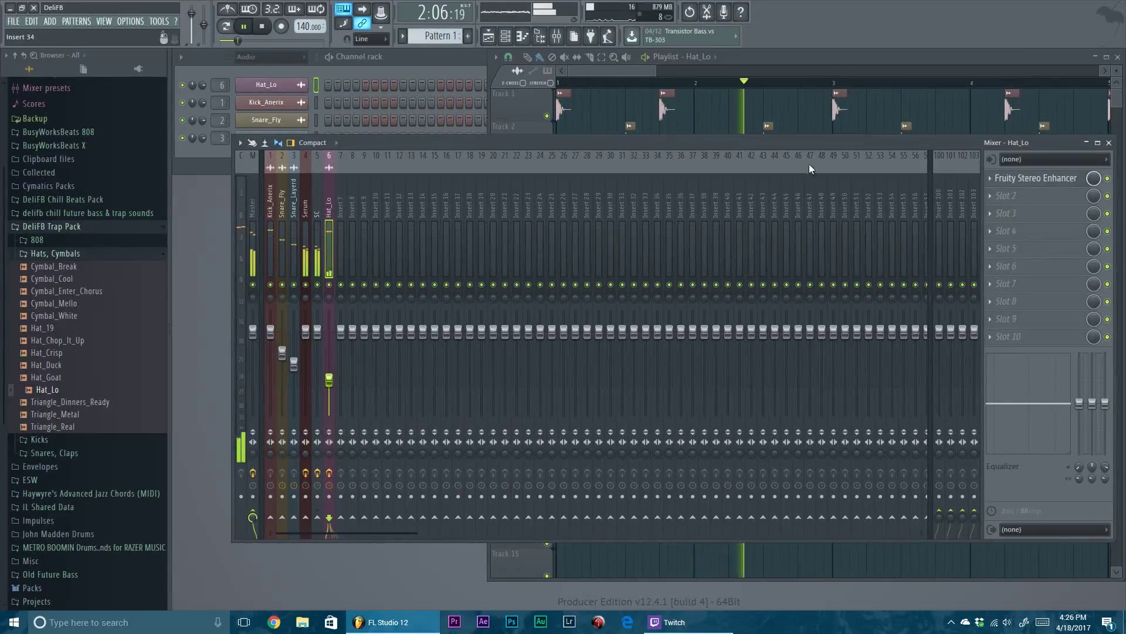
{"action": "key", "text": "F9"}
Step: Nudge all Hat_Lo clips on Track 6 slightly later so the first starts at about 1:01:07, and audition the timing
{"action": "scroll", "coordinate": [942, 285], "scroll_direction": "down", "scroll_amount": 3}
{"action": "key", "text": "space"}
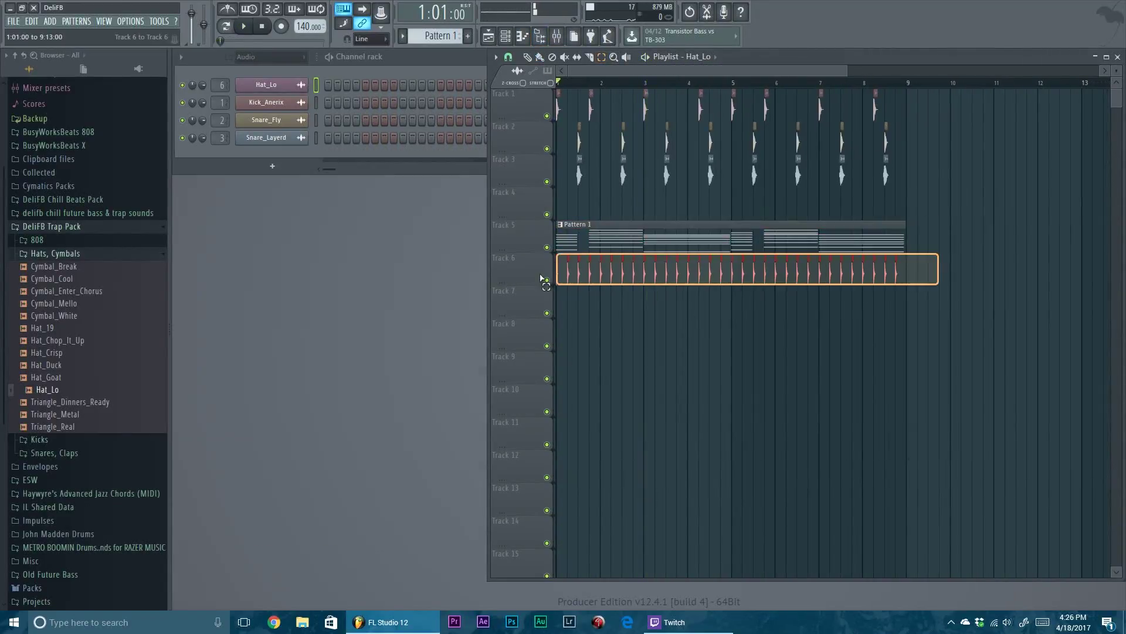
{"action": "scroll", "coordinate": [516, 257], "scroll_direction": "up", "scroll_amount": 4}
{"action": "scroll", "coordinate": [516, 253], "scroll_direction": "up", "scroll_amount": 1}
{"action": "left_click_drag", "start_coordinate": [581, 264], "coordinate": [584, 264]}
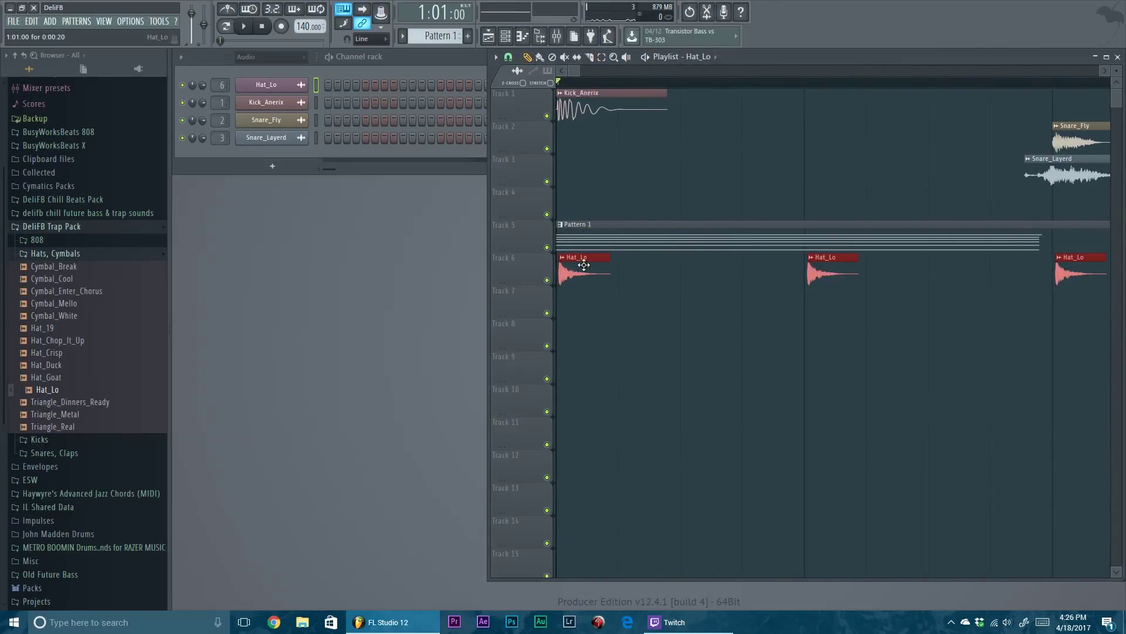
{"action": "key", "text": "space"}
{"action": "scroll", "coordinate": [584, 265], "scroll_direction": "down", "scroll_amount": 3}
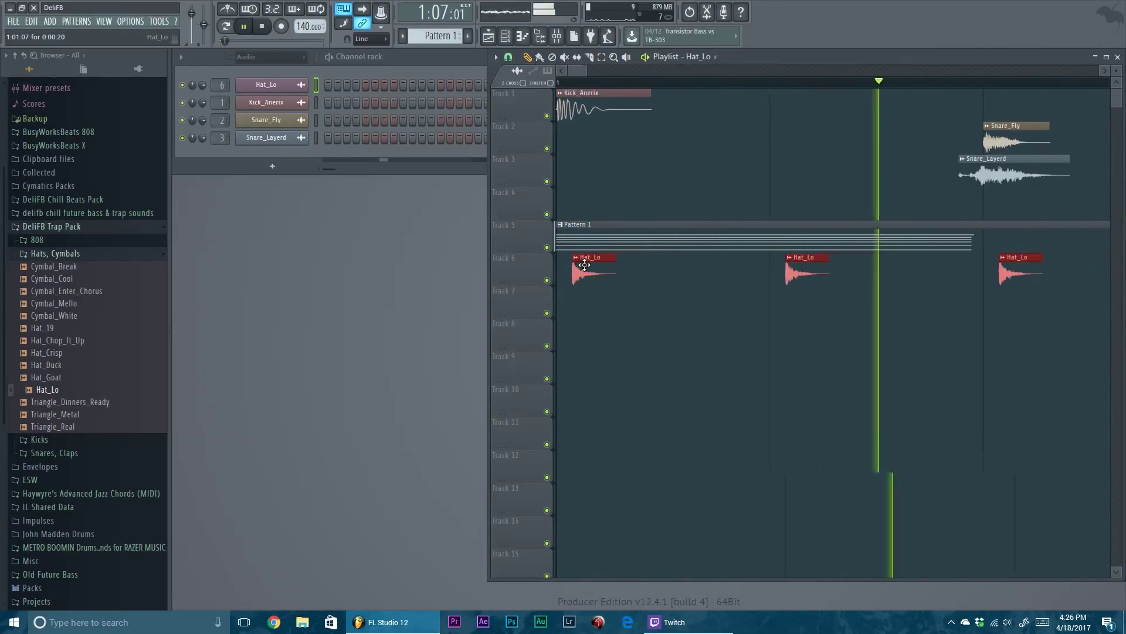
{"action": "scroll", "coordinate": [592, 263], "scroll_direction": "up", "scroll_amount": 2}
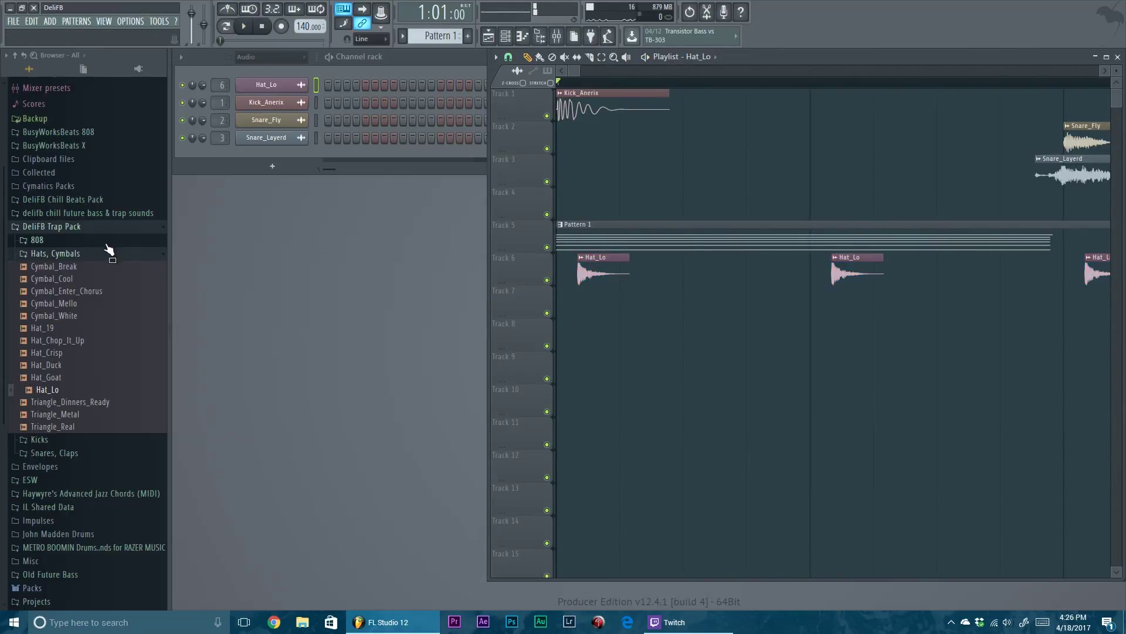
Step: Collapse the Hats, Cymbals folder and rename Pattern 1 as Chords
{"action": "left_click", "coordinate": [58, 253]}
{"action": "scroll", "coordinate": [716, 332], "scroll_direction": "down", "scroll_amount": 4}
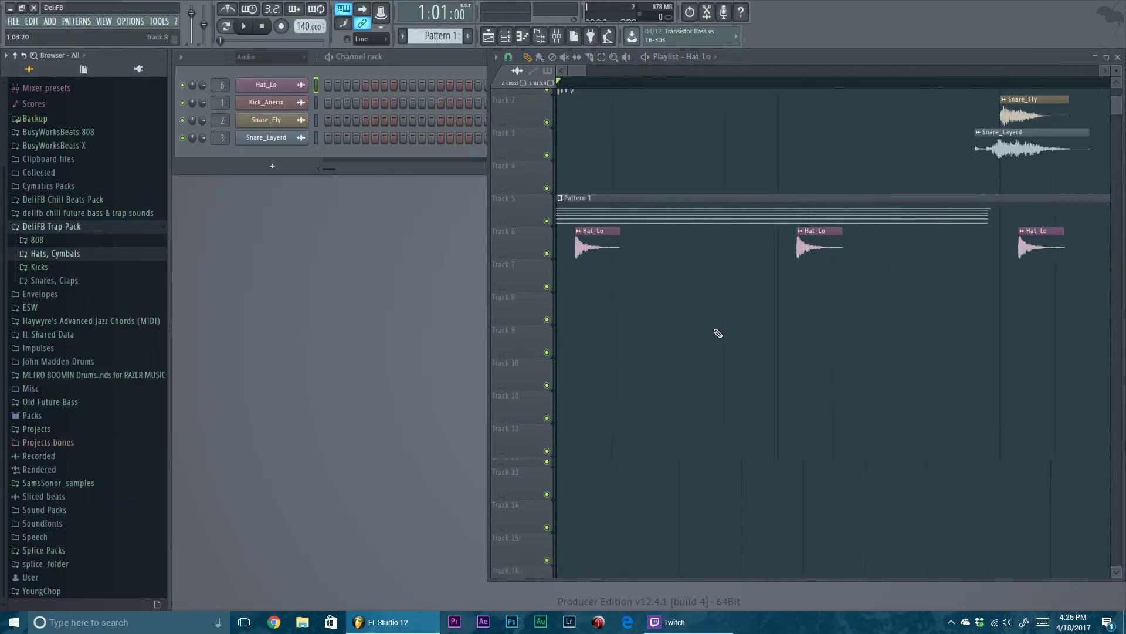
{"action": "double_click", "coordinate": [679, 205]}
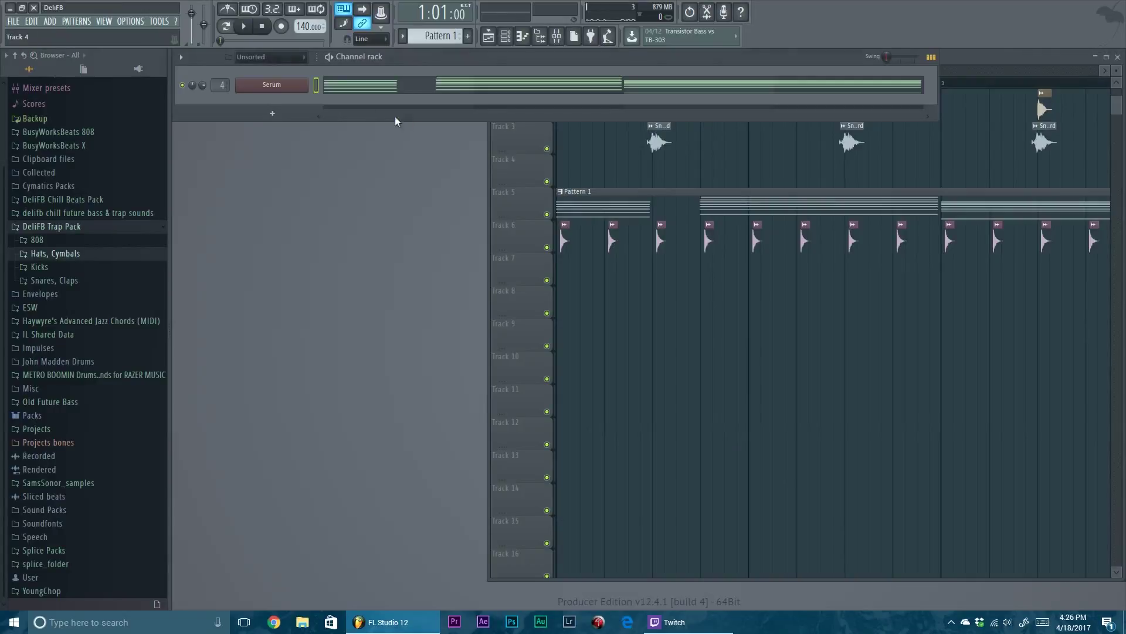
{"action": "left_click", "coordinate": [438, 37]}
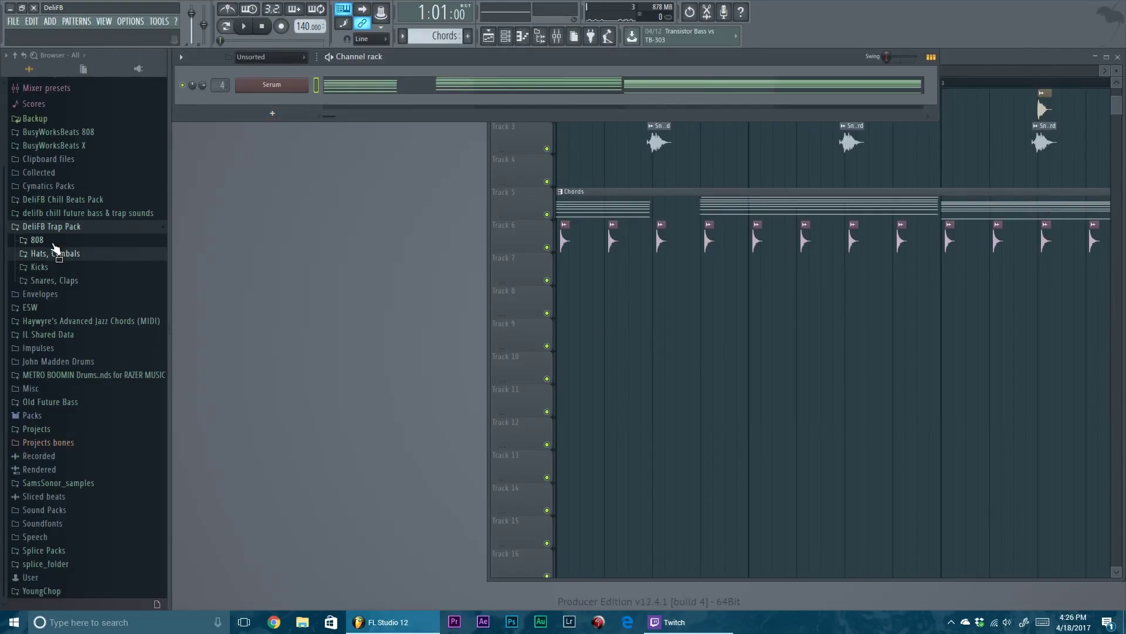
Step: Add 808_Bassquiat from the 808 folder as a new channel and enable its volume envelope
{"action": "left_click", "coordinate": [54, 242]}
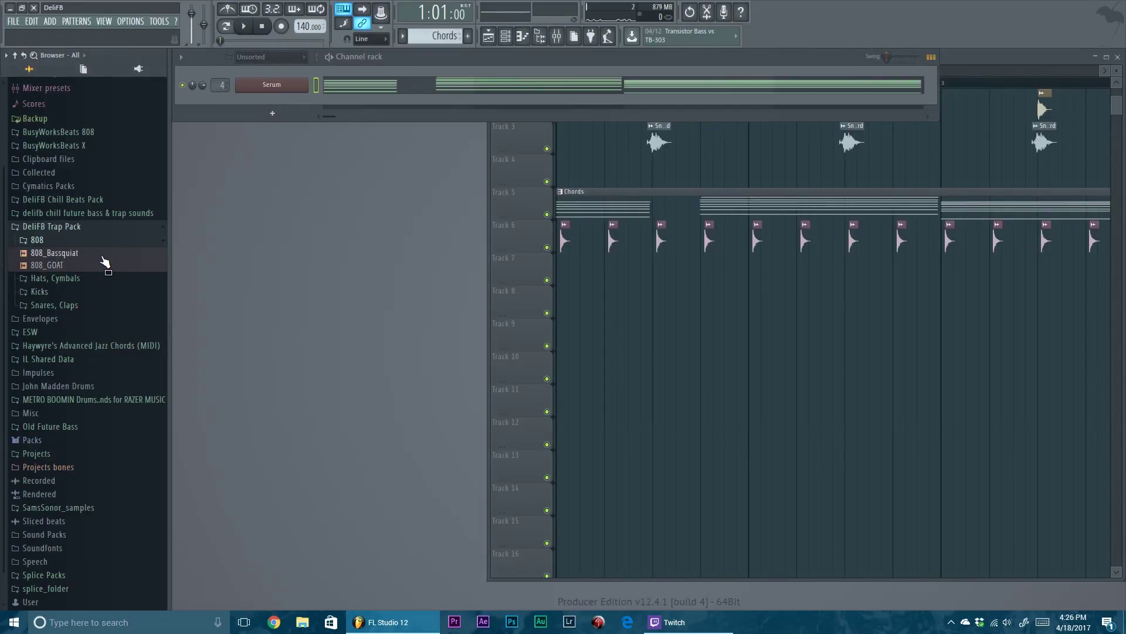
{"action": "left_click_drag", "start_coordinate": [300, 99], "coordinate": [448, 155]}
{"action": "left_click", "coordinate": [287, 101]}
{"action": "left_click", "coordinate": [422, 168]}
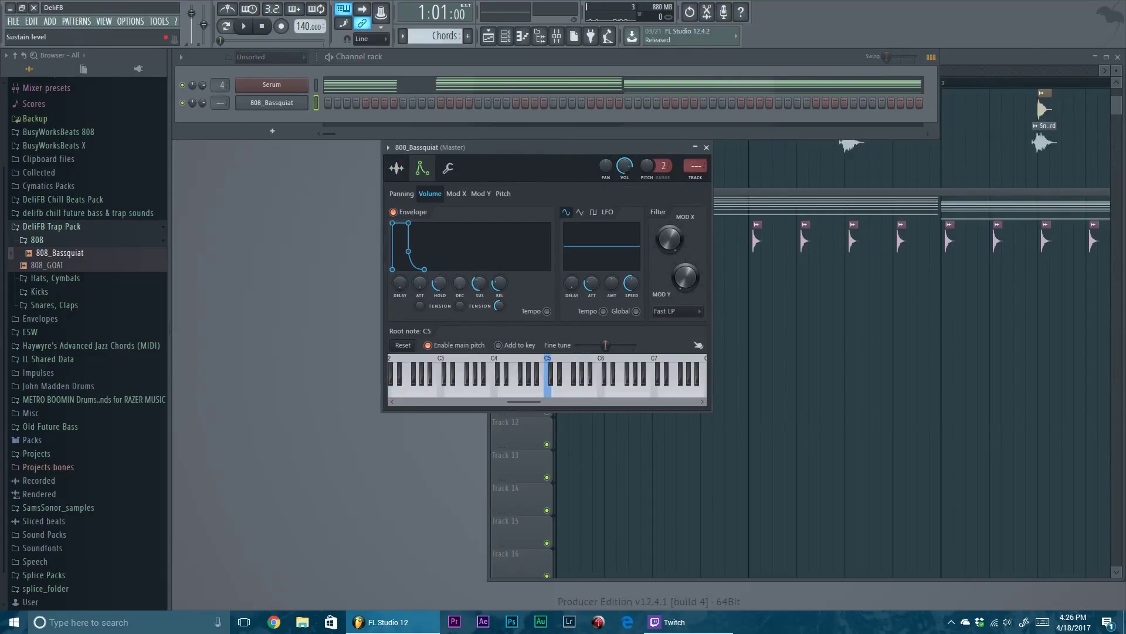
Step: Set the 808_Bassquiat volume envelope to full hold without decay, sustain or release, and tune its root note to G#4
{"action": "left_click", "coordinate": [397, 167]}
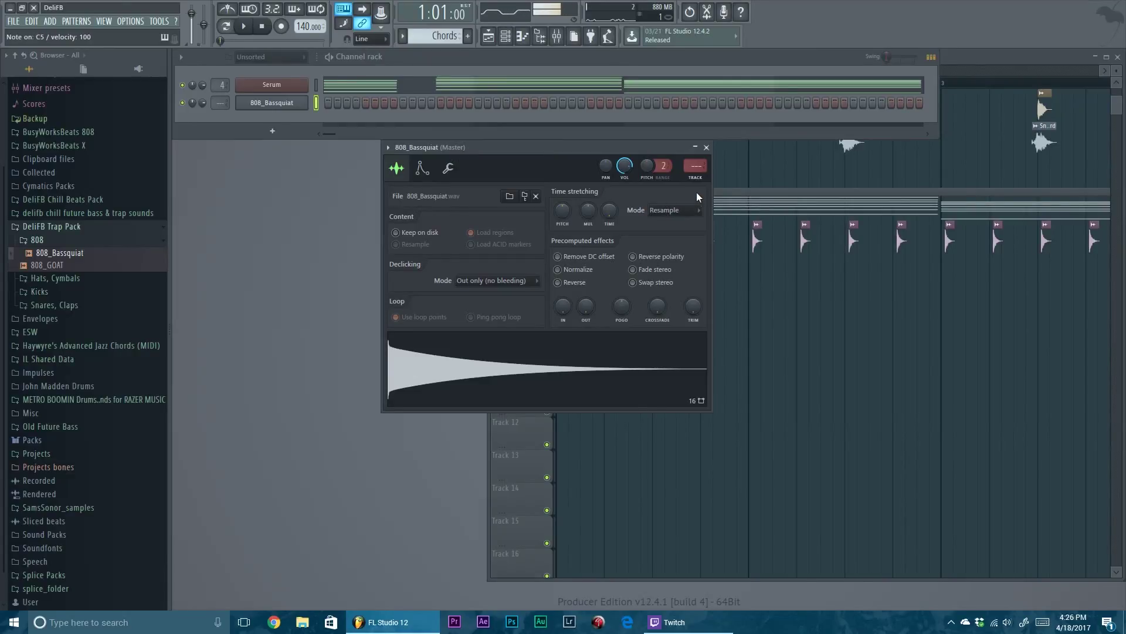
{"action": "left_click", "coordinate": [422, 168]}
{"action": "left_click", "coordinate": [271, 88]}
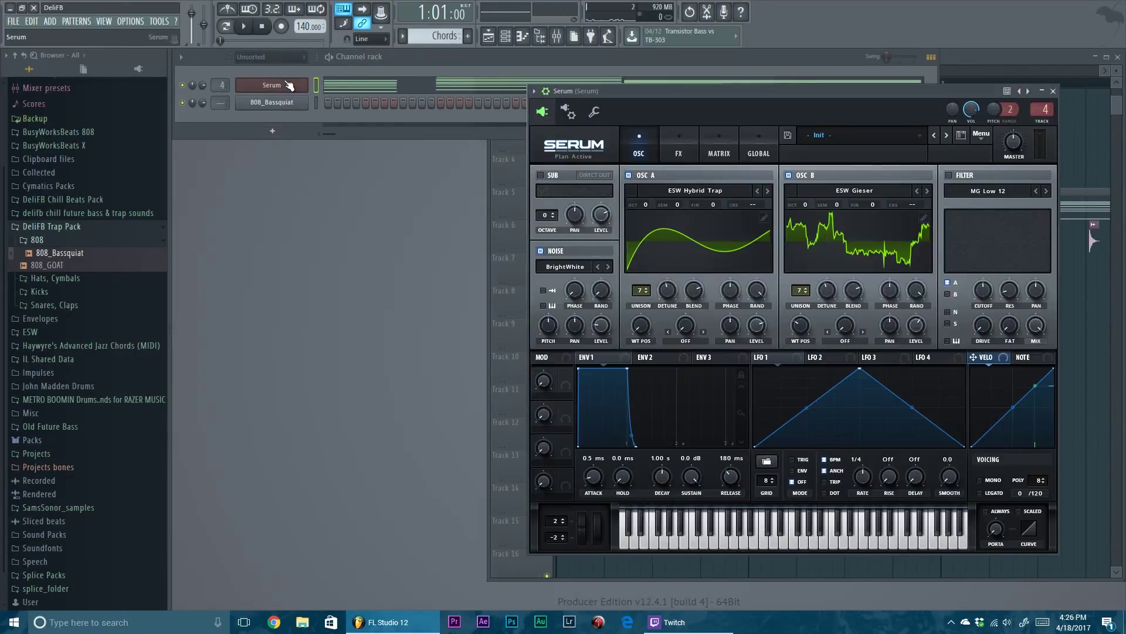
{"action": "left_click", "coordinate": [286, 102]}
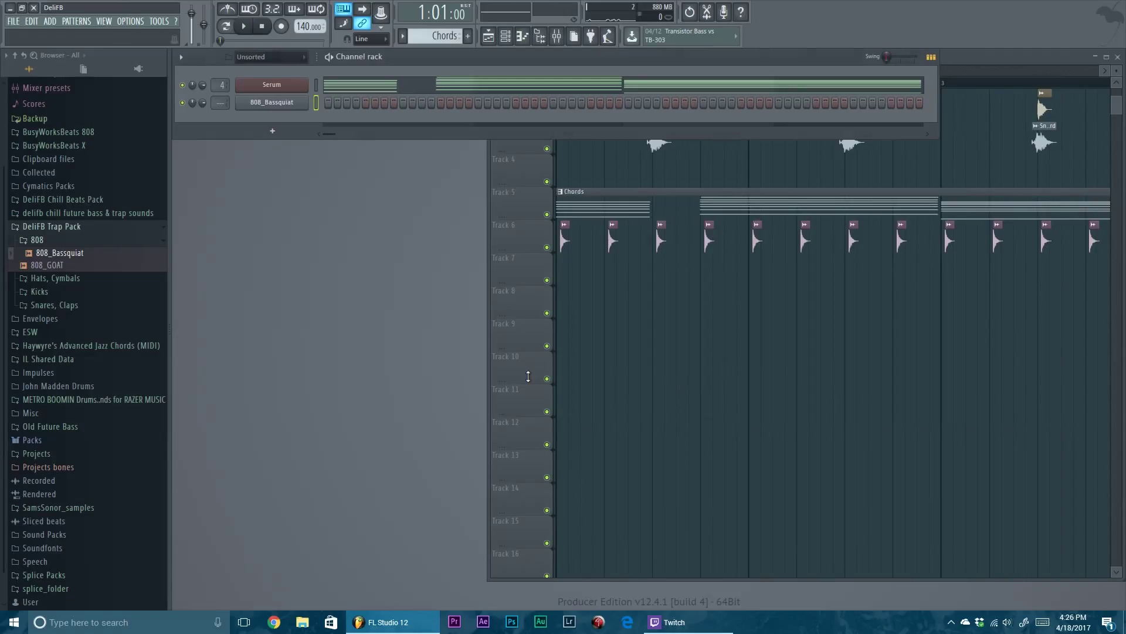
{"action": "left_click", "coordinate": [276, 102]}
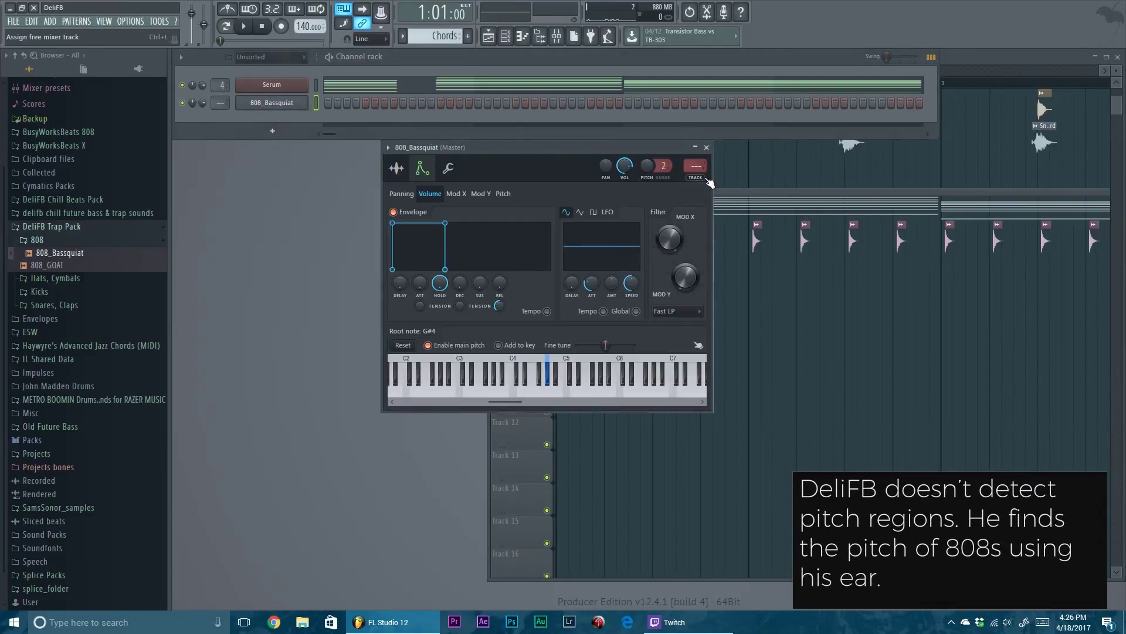
Step: Route 808_Bassquiat to mixer track 7 and place an F5 note at the start of bar 1 in its piano roll
{"action": "right_click", "coordinate": [301, 102]}
{"action": "left_click", "coordinate": [331, 102]}
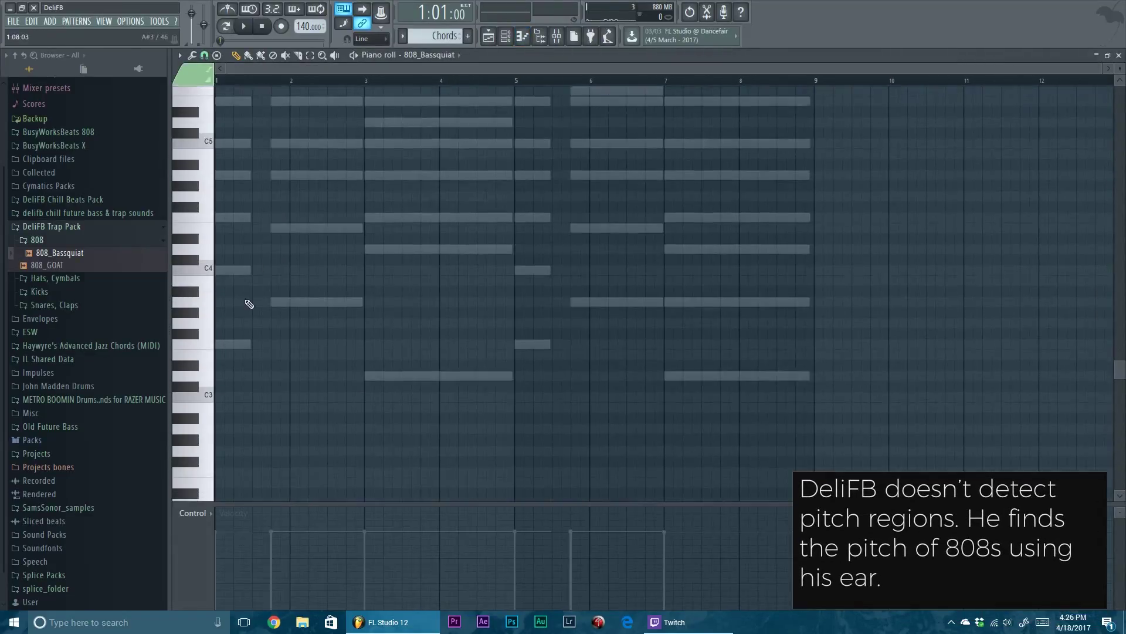
{"action": "left_click_drag", "start_coordinate": [238, 232], "coordinate": [157, 221]}
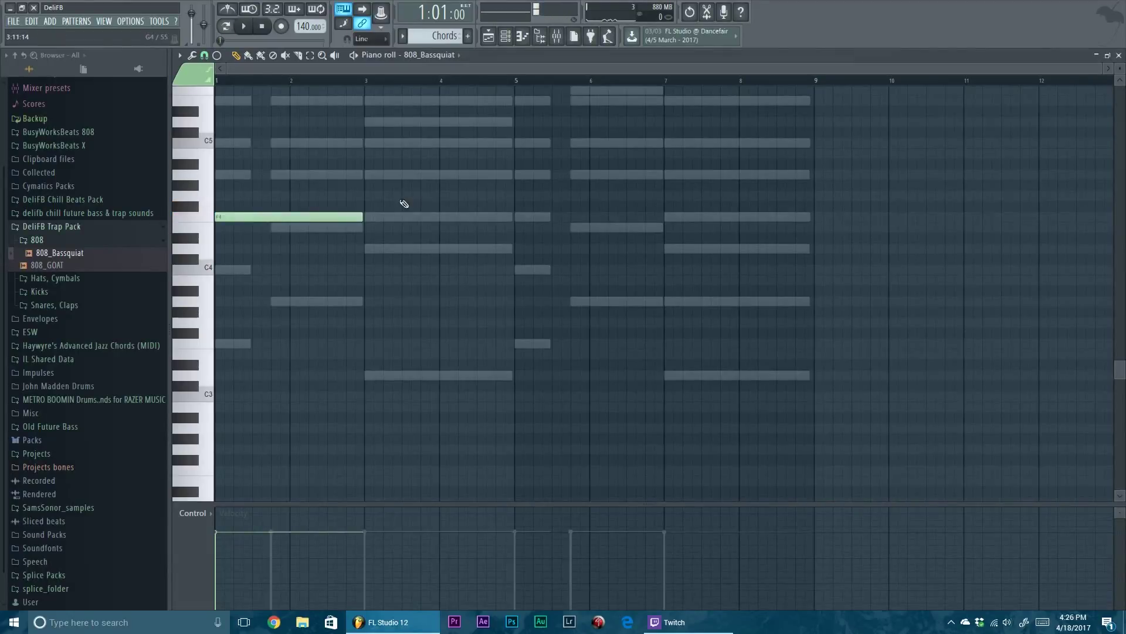
{"action": "right_click", "coordinate": [247, 218]}
{"action": "scroll", "coordinate": [244, 207], "scroll_direction": "up", "scroll_amount": 3}
{"action": "left_click_drag", "start_coordinate": [228, 186], "coordinate": [209, 188]}
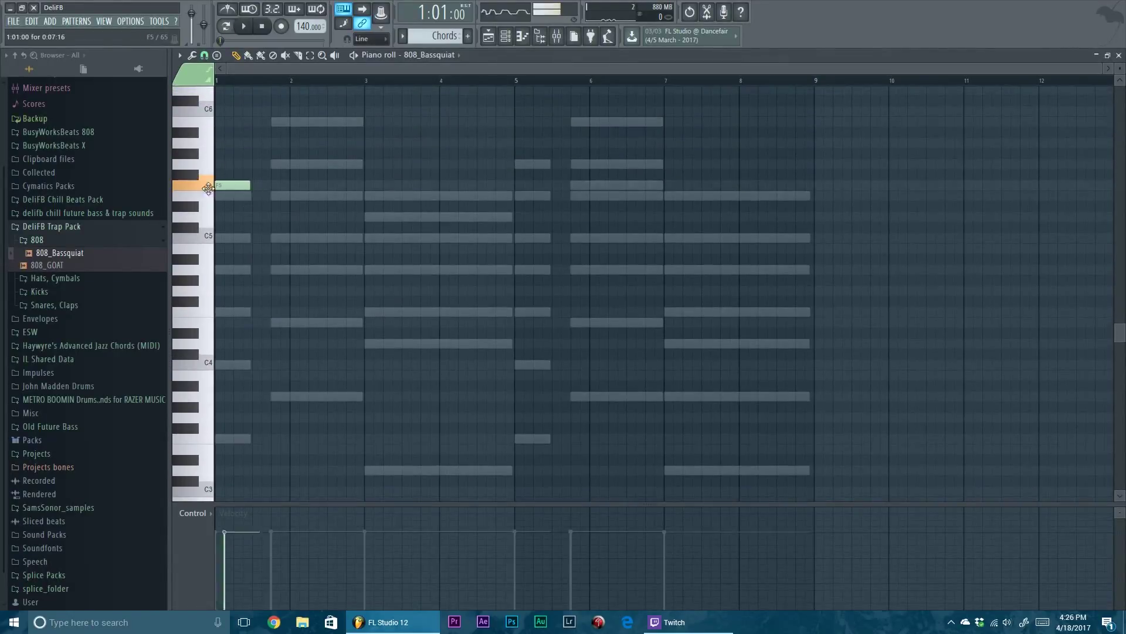
Step: Audition the bar 1 bass note with the beat at F5 and C5, and settle its pitch on F4
{"action": "key", "text": "Escape"}
{"action": "key", "text": "space"}
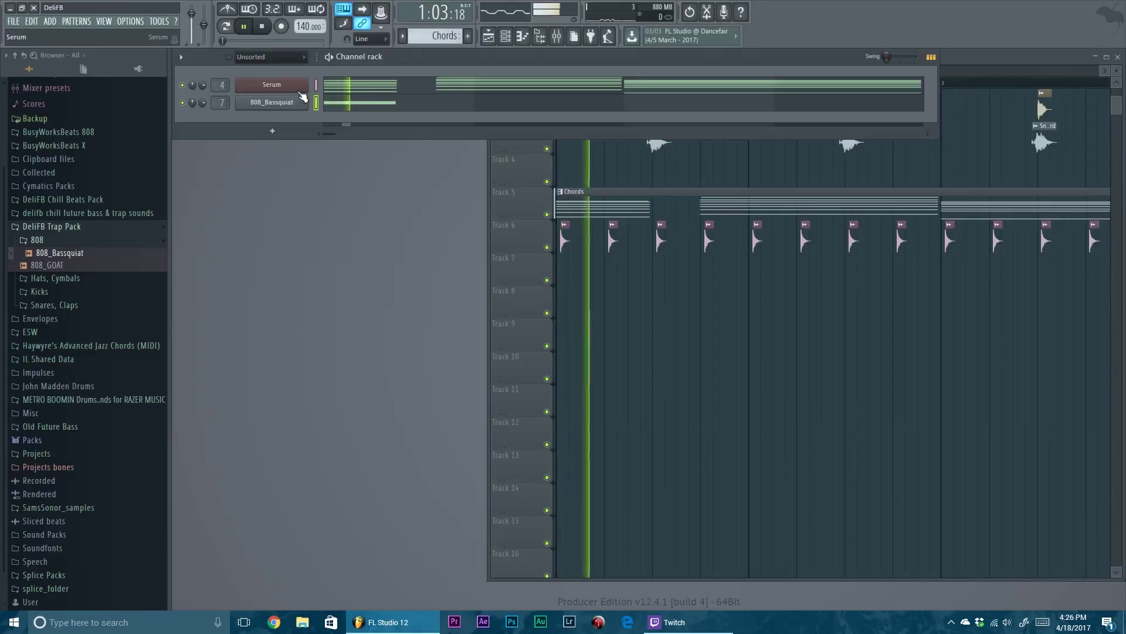
{"action": "key", "text": "space"}
{"action": "left_click", "coordinate": [333, 105]}
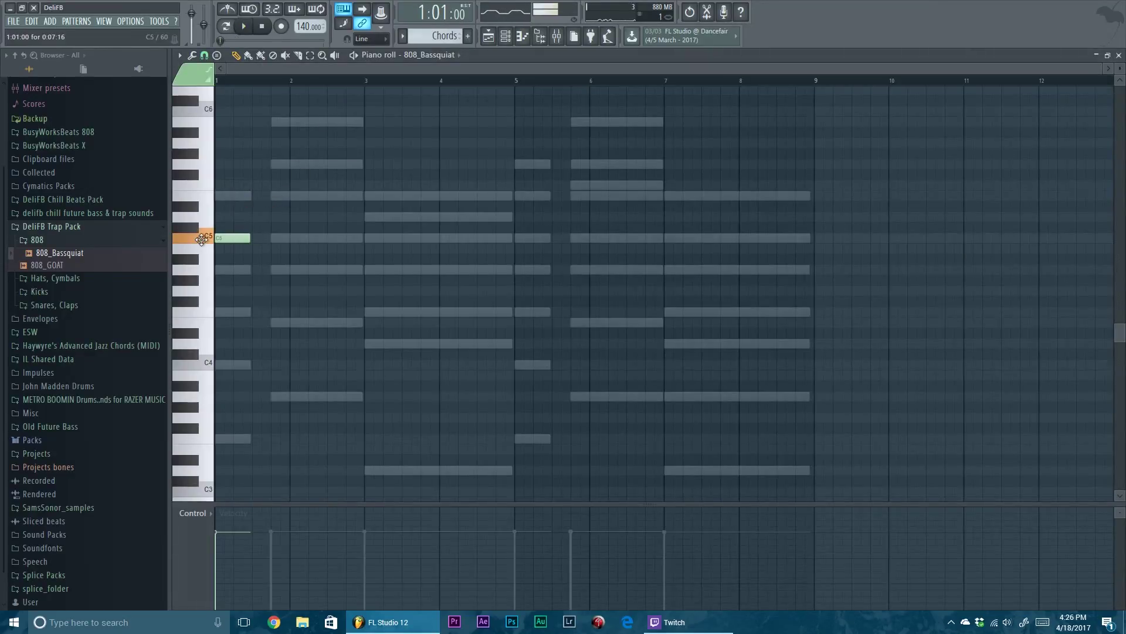
{"action": "key", "text": "space"}
{"action": "key", "text": "space"}
{"action": "right_click", "coordinate": [233, 238]}
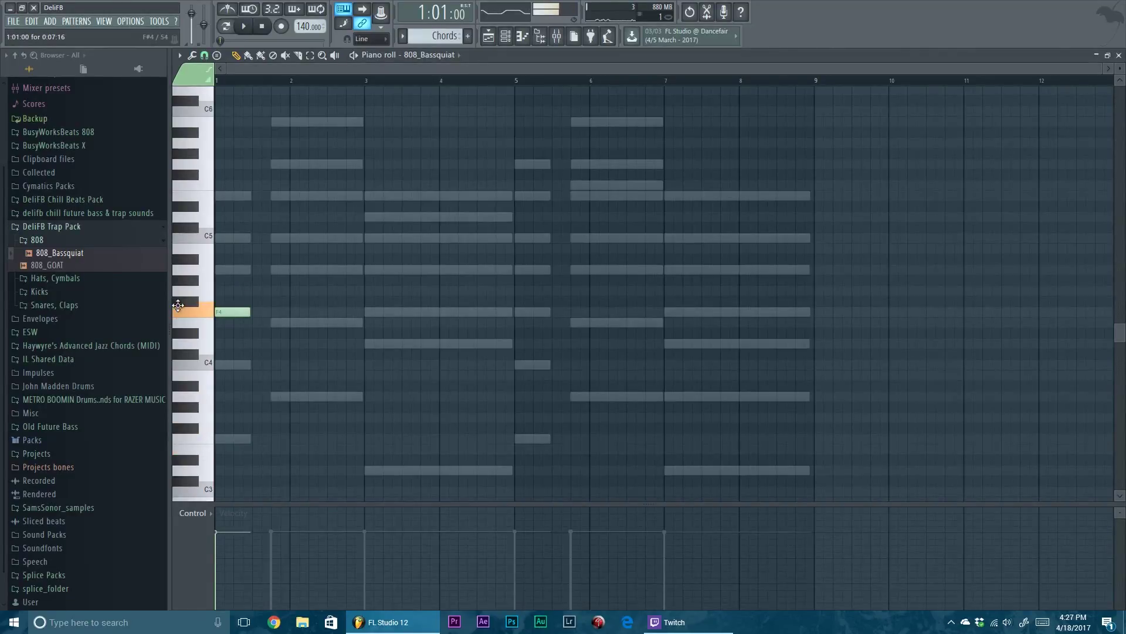
Step: Add an A4 bass note from 1:13:00 to bar 3 and a D4 note from bar 3 to bar 5, matching the chord lengths
{"action": "scroll", "coordinate": [344, 279], "scroll_direction": "up", "scroll_amount": 3, "text": "ctrl"}
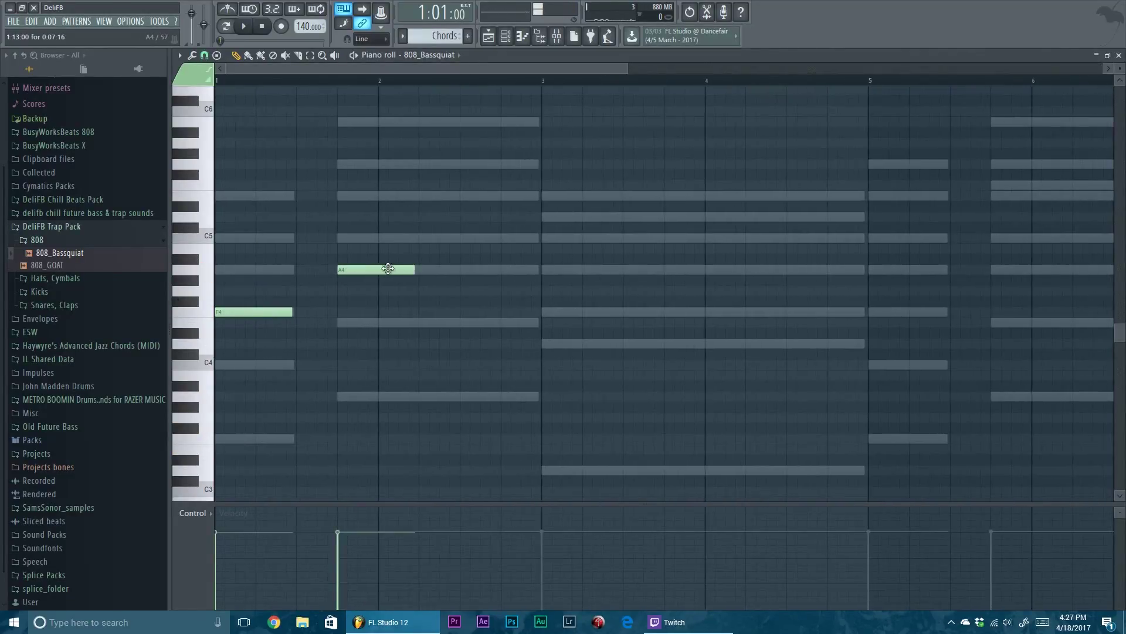
{"action": "left_click_drag", "start_coordinate": [412, 269], "coordinate": [536, 269]}
{"action": "key", "text": "space"}
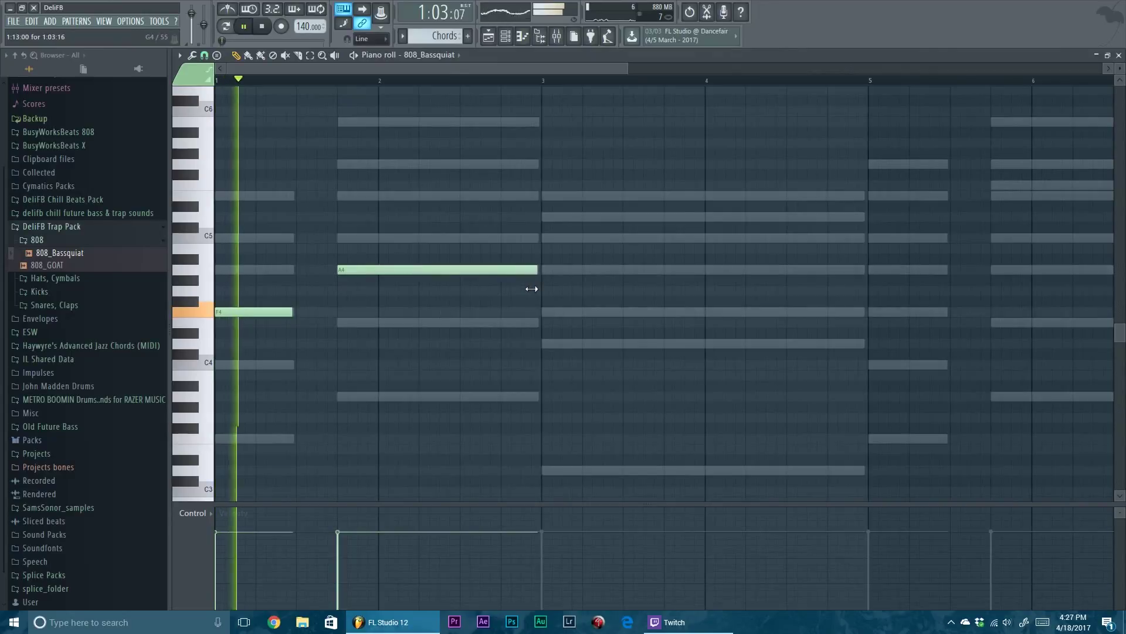
{"action": "left_click", "coordinate": [546, 346]}
{"action": "left_click_drag", "start_coordinate": [742, 344], "coordinate": [865, 344]}
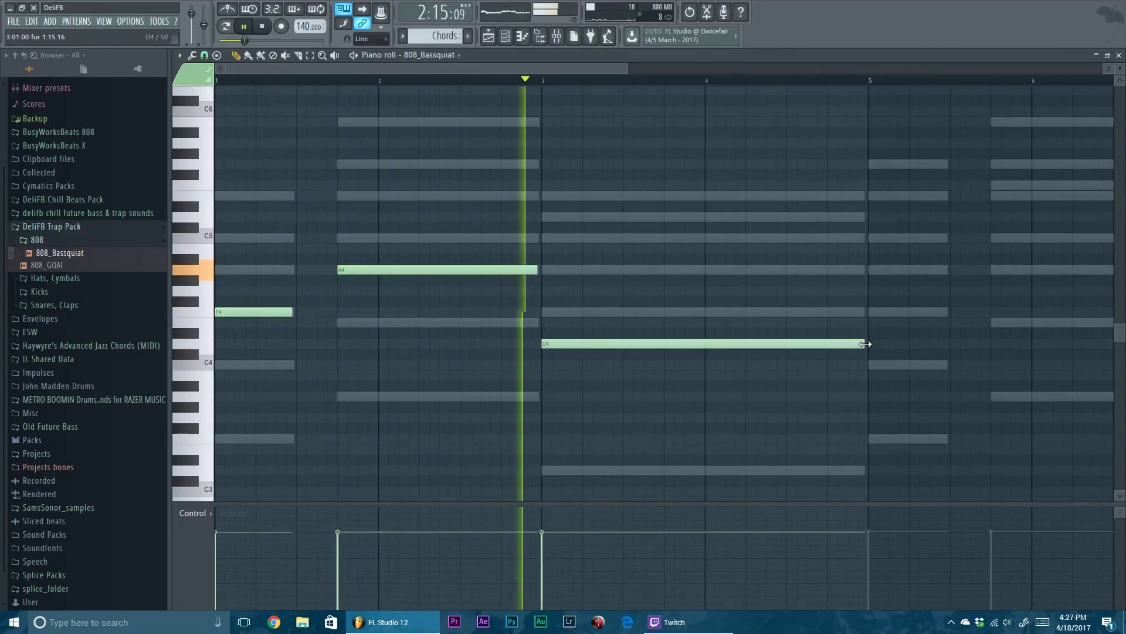
Step: Slice the long D4 bass note a quarter of the way into bar 4 and duplicate the bass line into bars 5 to 8
{"action": "scroll", "coordinate": [311, 351], "scroll_direction": "down", "scroll_amount": 2, "text": "ctrl"}
{"action": "key", "text": "ctrl+a"}
{"action": "key", "text": "ctrl+d"}
{"action": "left_click", "coordinate": [298, 55]}
{"action": "key", "text": "space"}
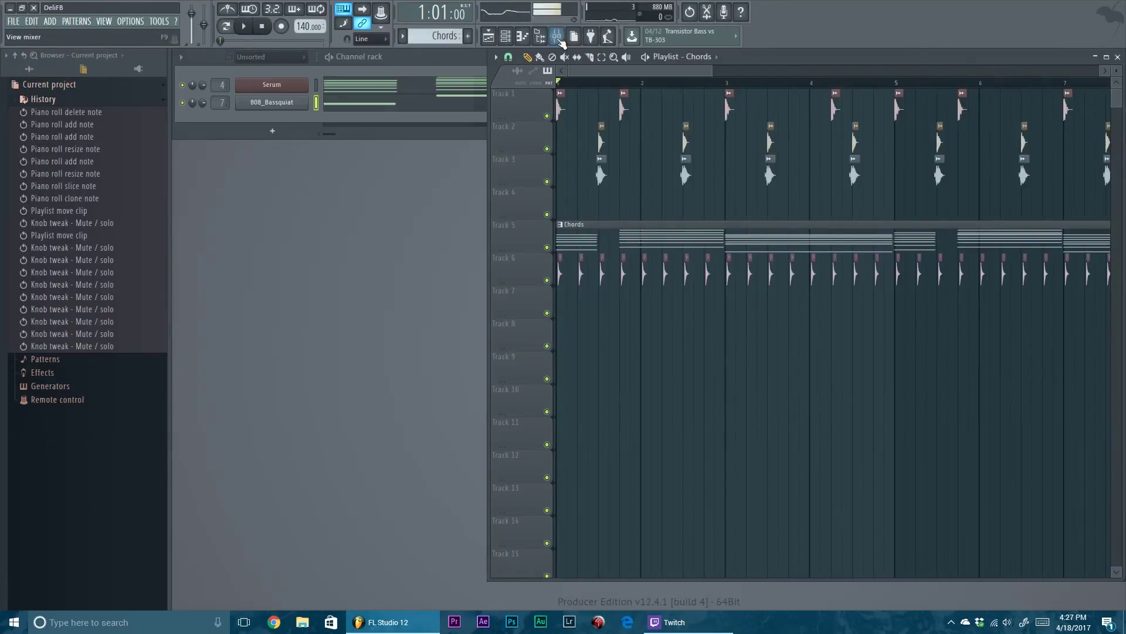
Step: Play the beat and lower the 808_Bassquiat fader slightly in the mixer
{"action": "key", "text": "space"}
{"action": "left_click", "coordinate": [557, 37]}
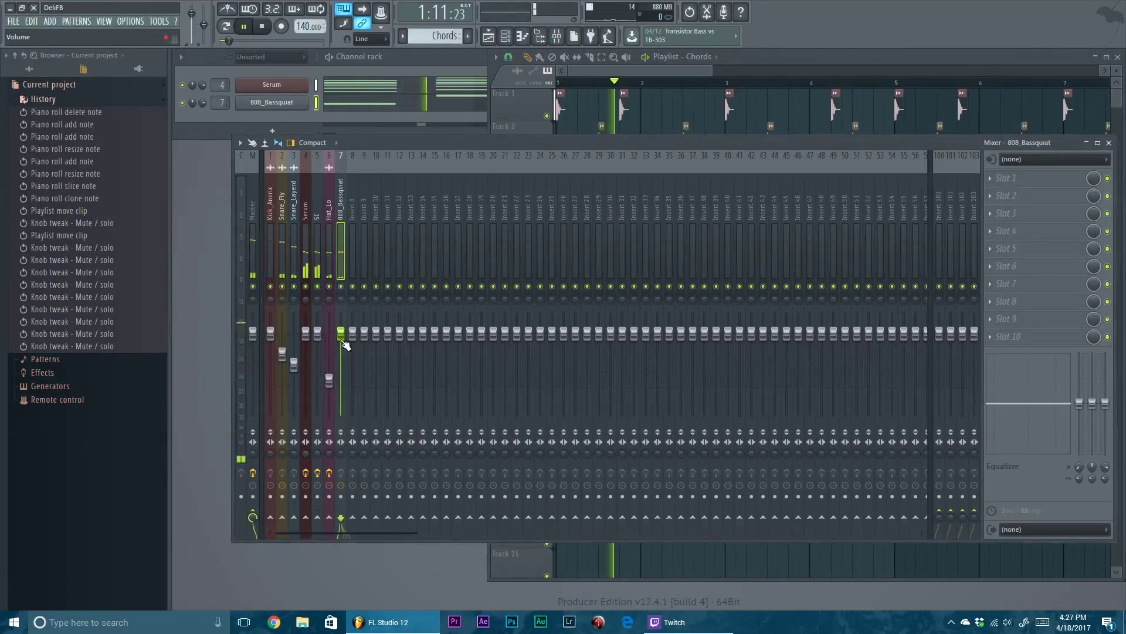
{"action": "left_click_drag", "start_coordinate": [346, 338], "coordinate": [346, 353]}
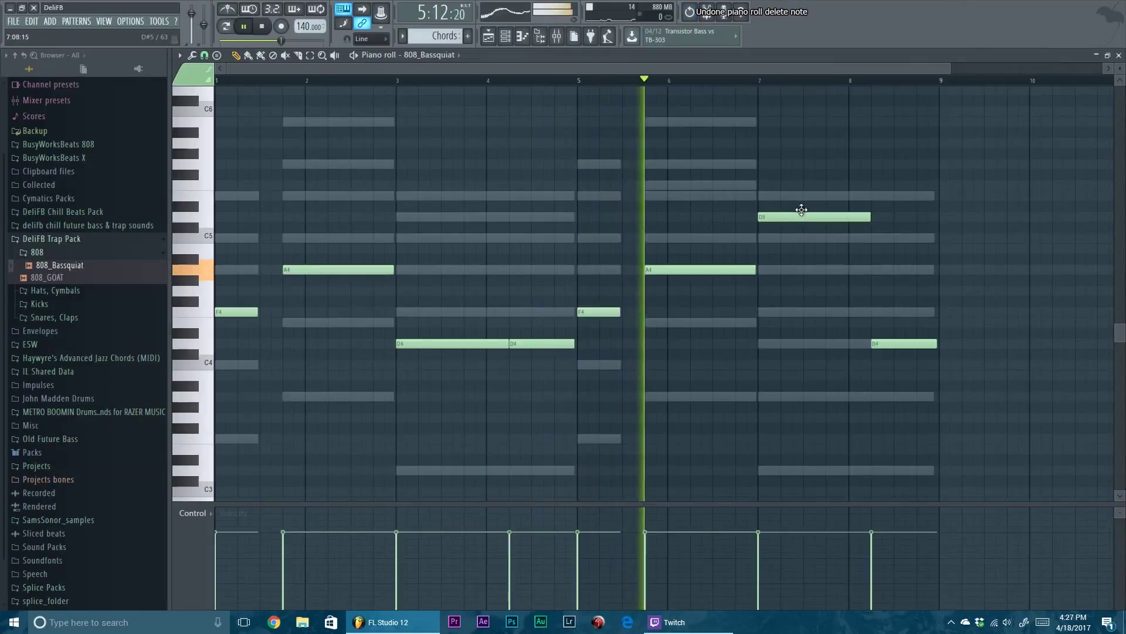
{"action": "key", "text": "ctrl+z"}
{"action": "left_click_drag", "start_coordinate": [794, 216], "coordinate": [794, 345]}
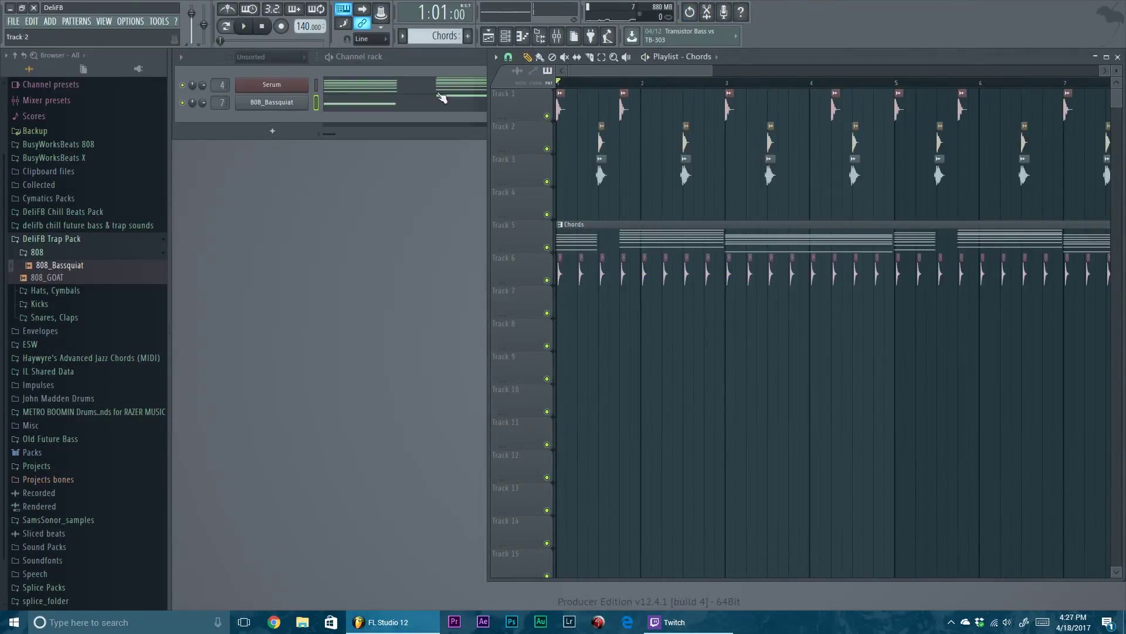
Step: Delete the F5 note from Serum's chord starting late in bar 5 and transpose all Serum chords up three semitones
{"action": "left_click", "coordinate": [439, 94]}
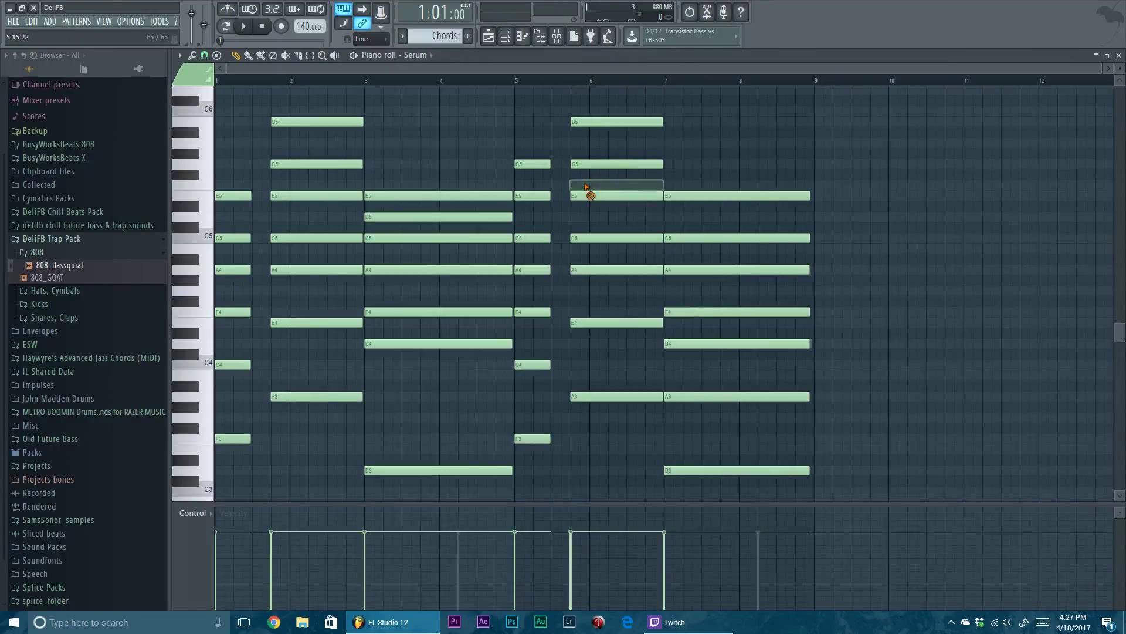
{"action": "key", "text": "F7"}
{"action": "left_click", "coordinate": [414, 89]}
{"action": "left_click_drag", "start_coordinate": [226, 442], "coordinate": [224, 410]}
{"action": "key", "text": "ctrl+d"}
{"action": "key", "text": "F7"}
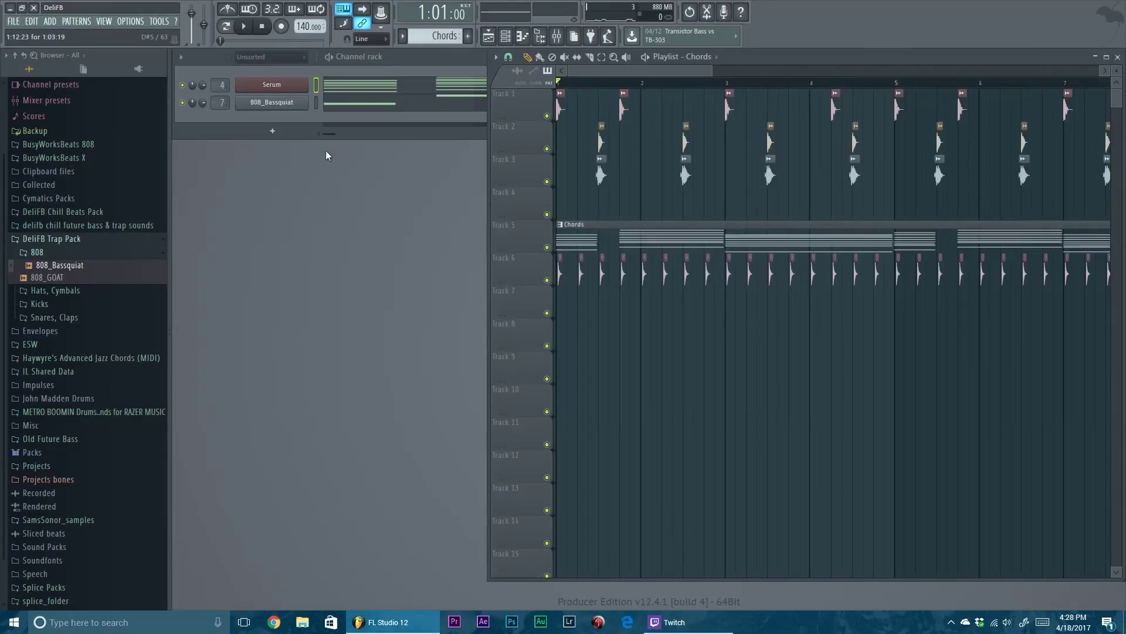
Step: Transpose all 808_Bassquiat notes up three semitones so the first is G#4, and audition the new key
{"action": "left_click", "coordinate": [403, 107]}
{"action": "key", "text": "ctrl+a"}
{"action": "left_click_drag", "start_coordinate": [216, 309], "coordinate": [233, 279]}
{"action": "key", "text": "space"}
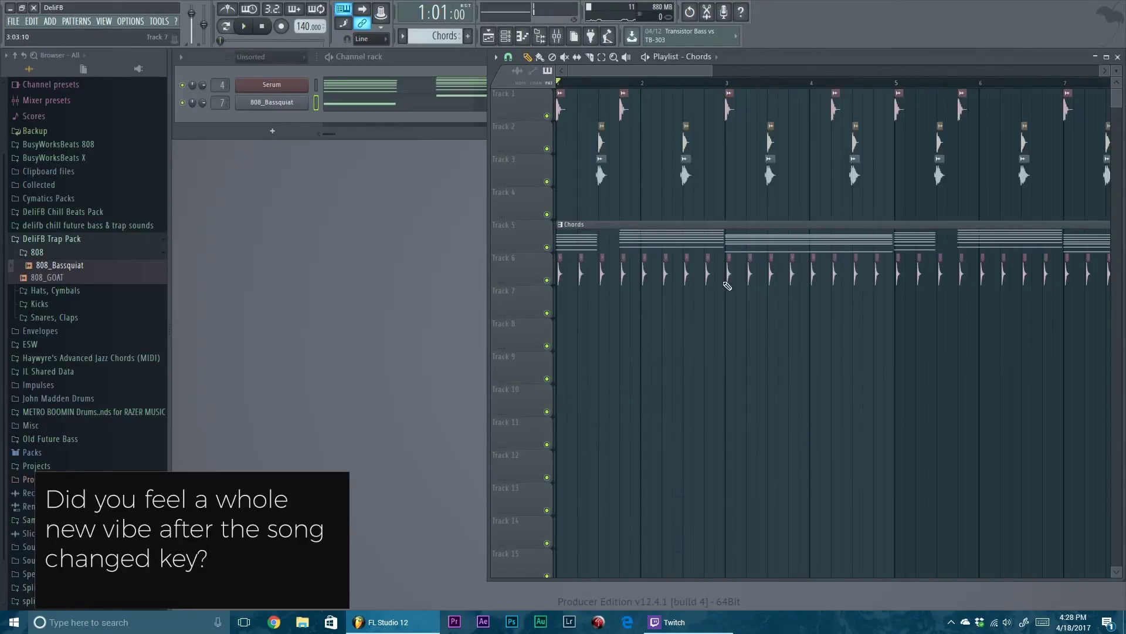
{"action": "scroll", "coordinate": [727, 285], "scroll_direction": "down", "scroll_amount": 4}
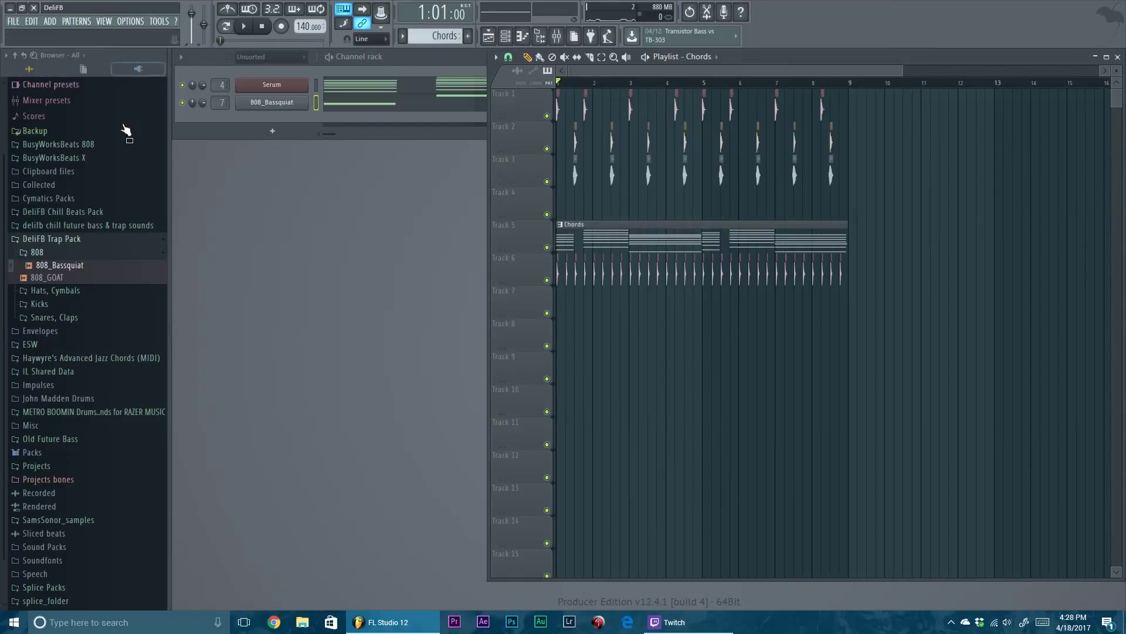
Step: Add Fruity Fast Dist to slot 1 of the 808_Bassquiat mixer track and choose its Default preset
{"action": "left_click_drag", "start_coordinate": [90, 263], "coordinate": [684, 347]}
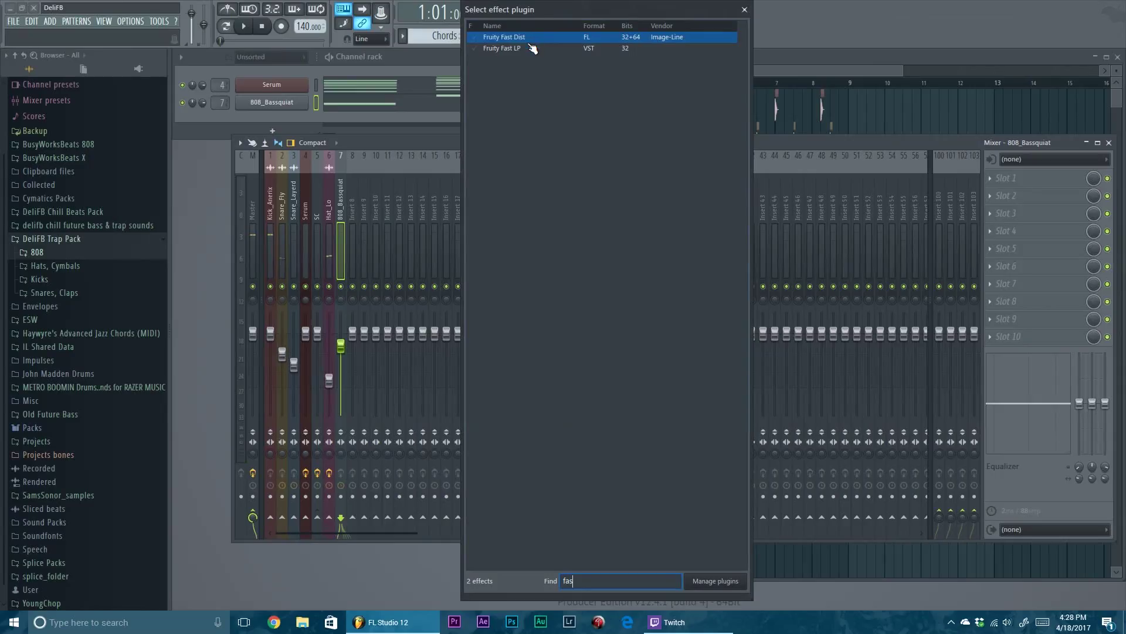
{"action": "left_click", "coordinate": [535, 46]}
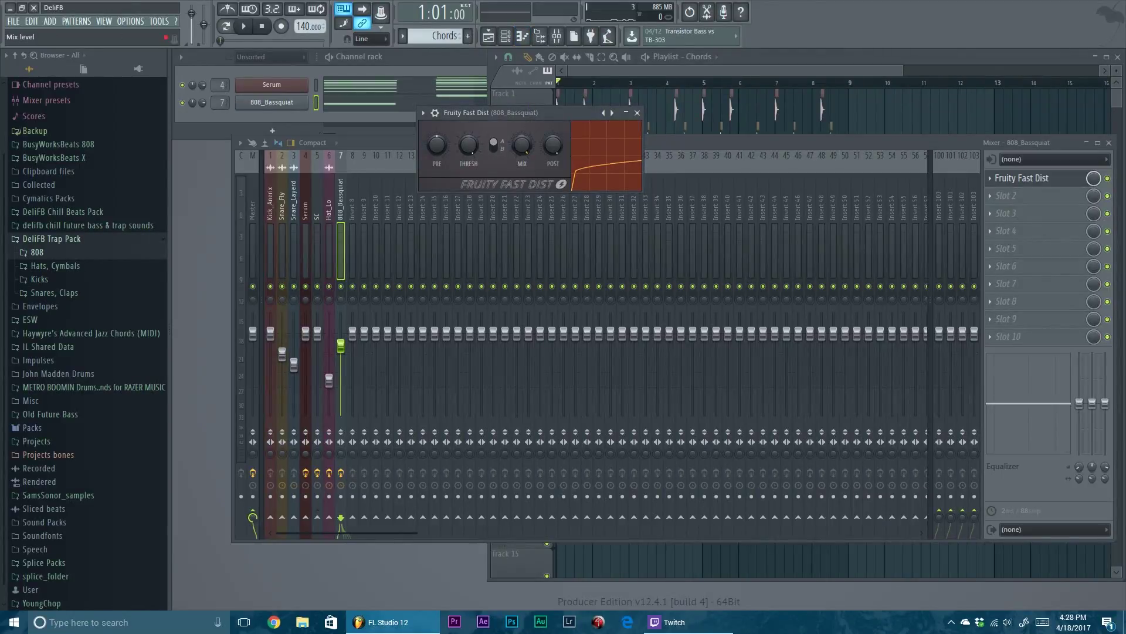
{"action": "left_click_drag", "start_coordinate": [510, 113], "coordinate": [567, 138]}
{"action": "right_click", "coordinate": [664, 141]}
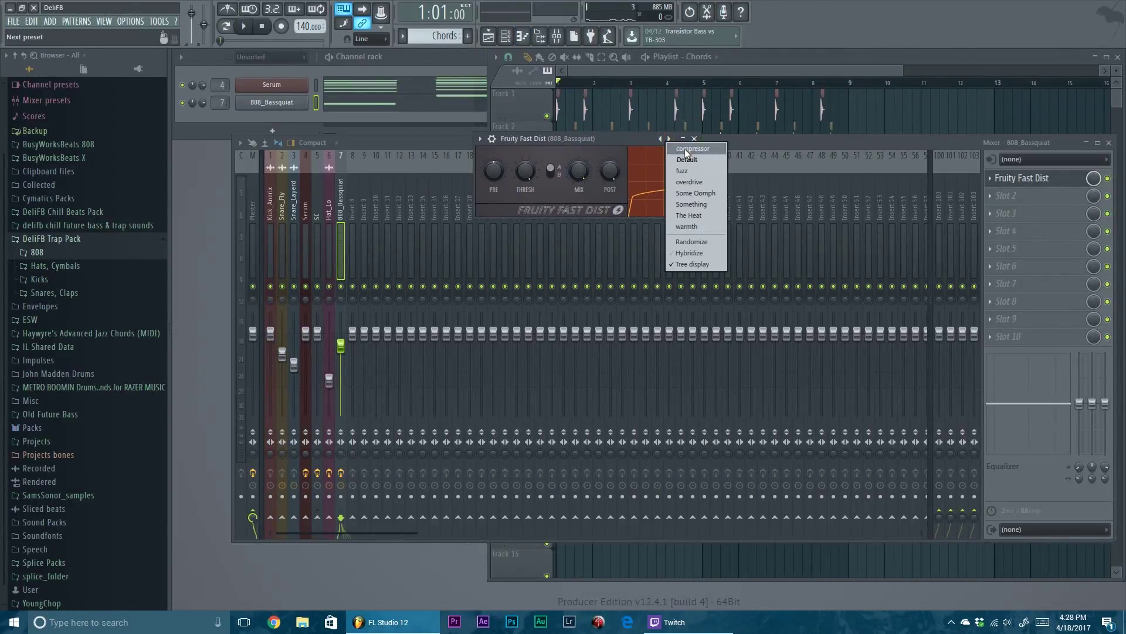
{"action": "left_click", "coordinate": [688, 161]}
{"action": "left_click_drag", "start_coordinate": [587, 139], "coordinate": [612, 143]}
Step: Raise the Fruity Fast Dist threshold during playback and lower the 808_Bassquiat mixer volume to about -7.3 dB
{"action": "key", "text": "space"}
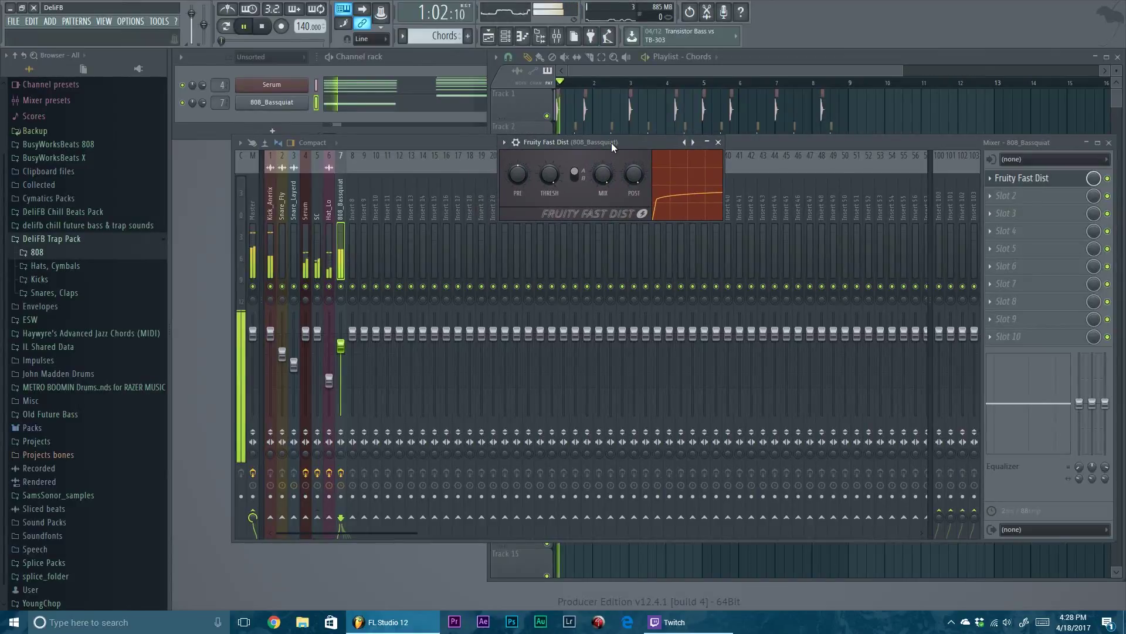
{"action": "mouse_move", "coordinate": [544, 179]}
{"action": "left_mouse_down"}
{"action": "mouse_move", "coordinate": [544, 165]}
{"action": "mouse_move", "coordinate": [544, 179]}
{"action": "left_mouse_up"}
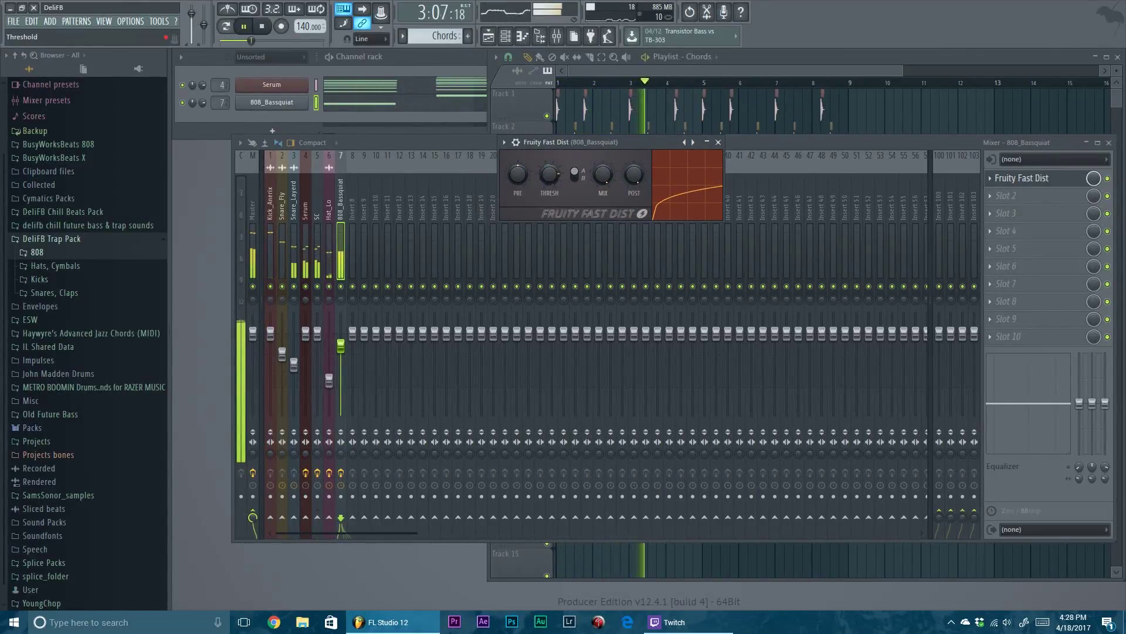
{"action": "mouse_move", "coordinate": [547, 176]}
{"action": "left_mouse_down"}
{"action": "mouse_move", "coordinate": [546, 187]}
{"action": "mouse_move", "coordinate": [546, 165]}
{"action": "left_mouse_up"}
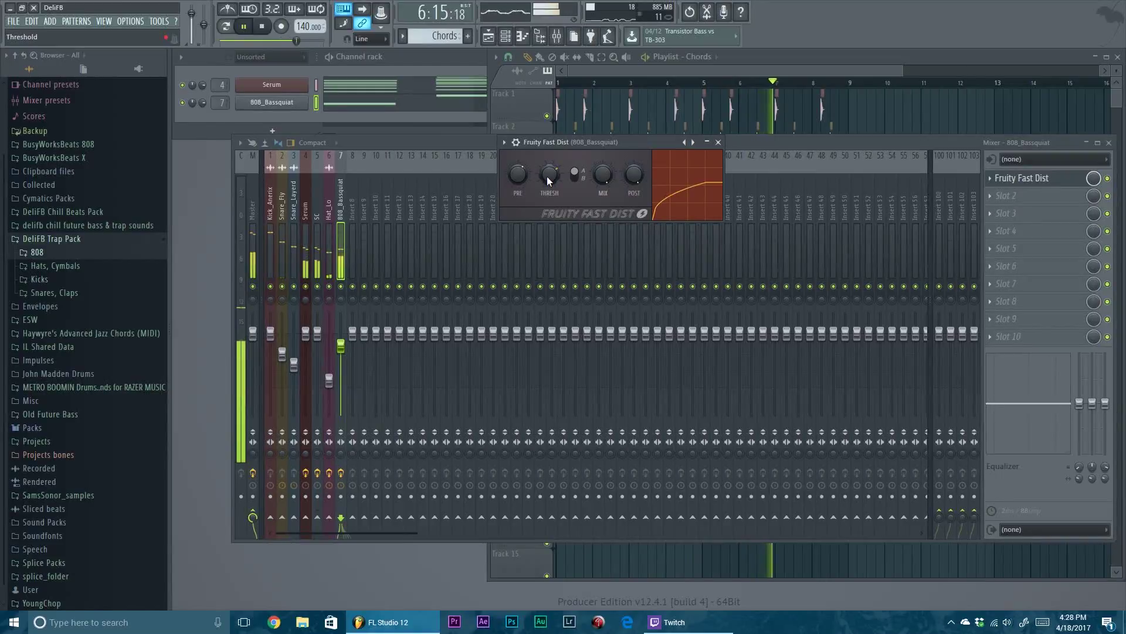
{"action": "key", "text": "Escape"}
{"action": "key", "text": "space"}
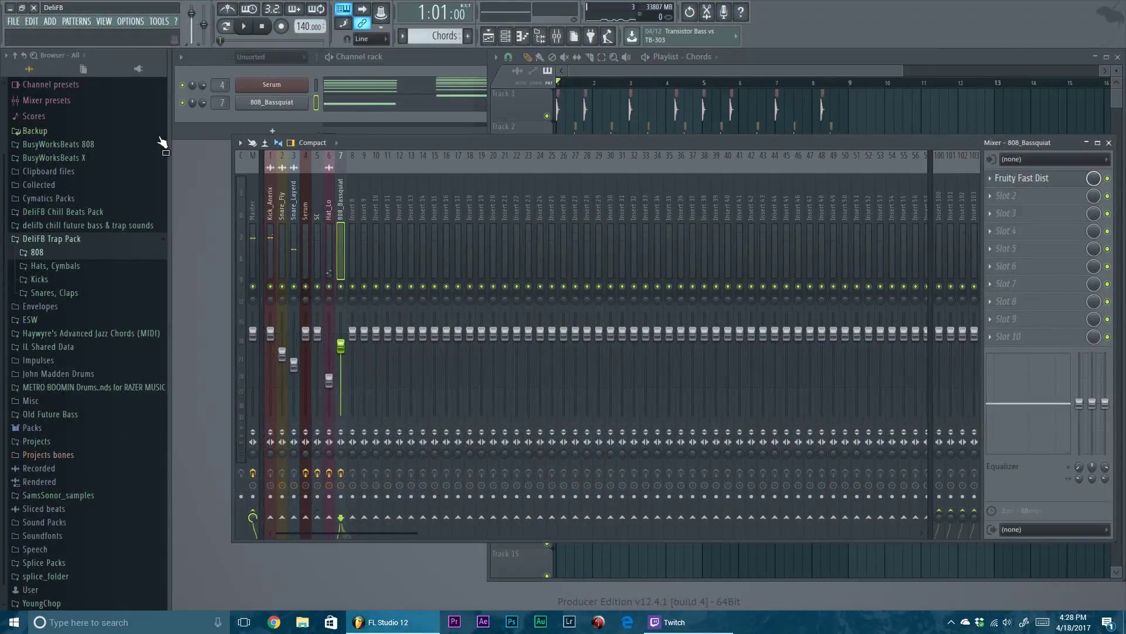
{"action": "key", "text": "F9"}
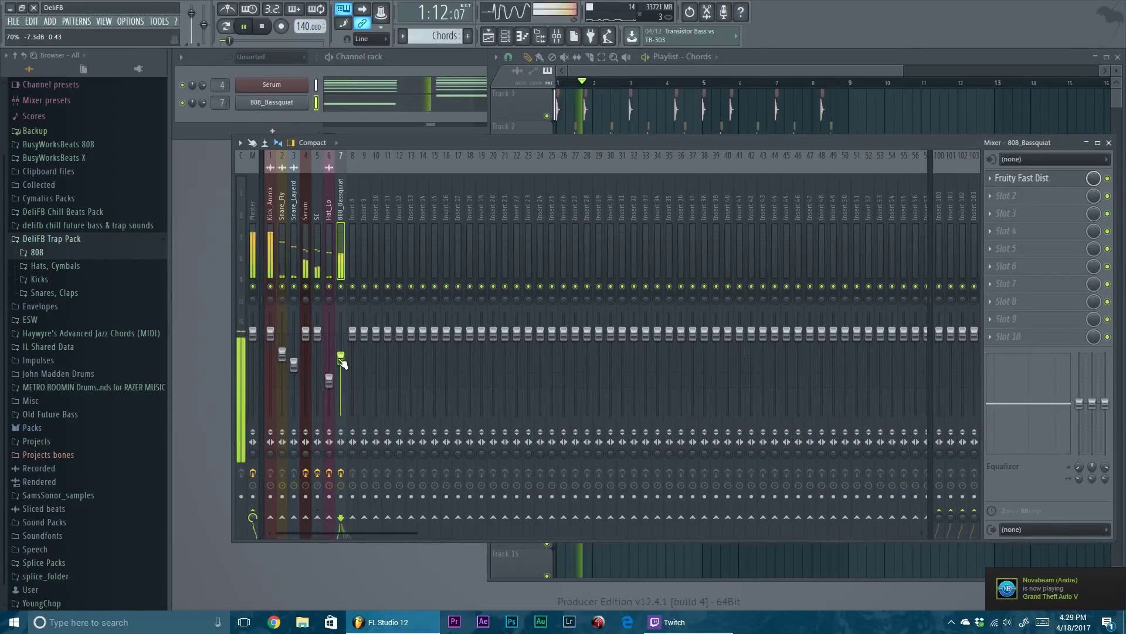
{"action": "key", "text": "F9"}
Step: Examine the Kick_Anerix clips around bar 4 in the playlist while the beat plays
{"action": "scroll", "coordinate": [522, 259], "scroll_direction": "up", "scroll_amount": 3}
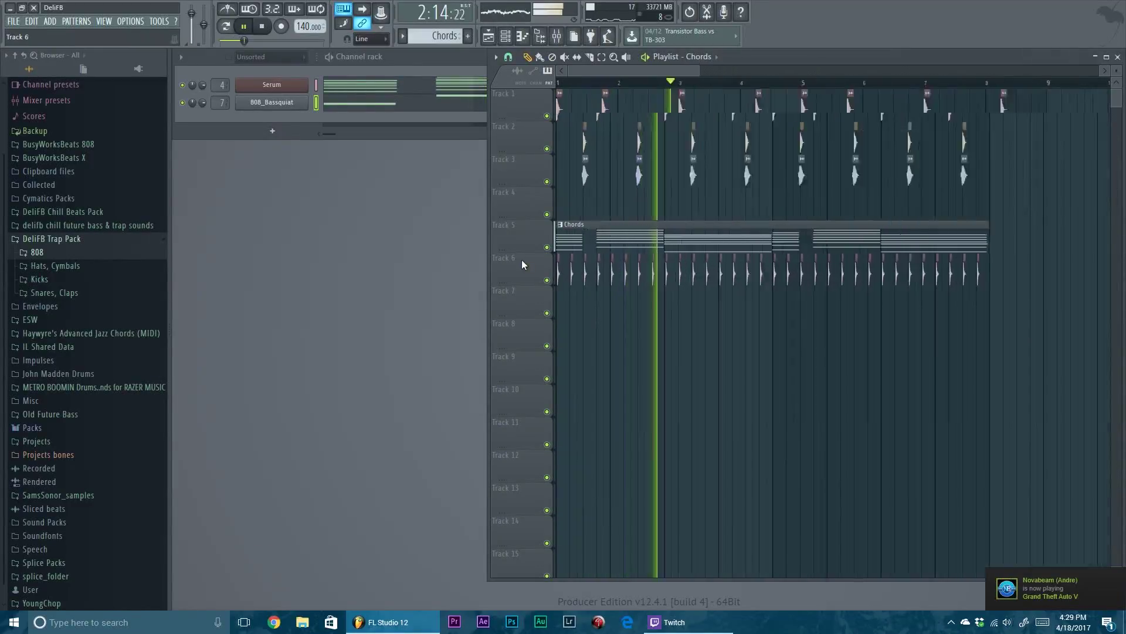
{"action": "left_click", "coordinate": [933, 106]}
{"action": "scroll", "coordinate": [954, 168], "scroll_direction": "up", "scroll_amount": 3}
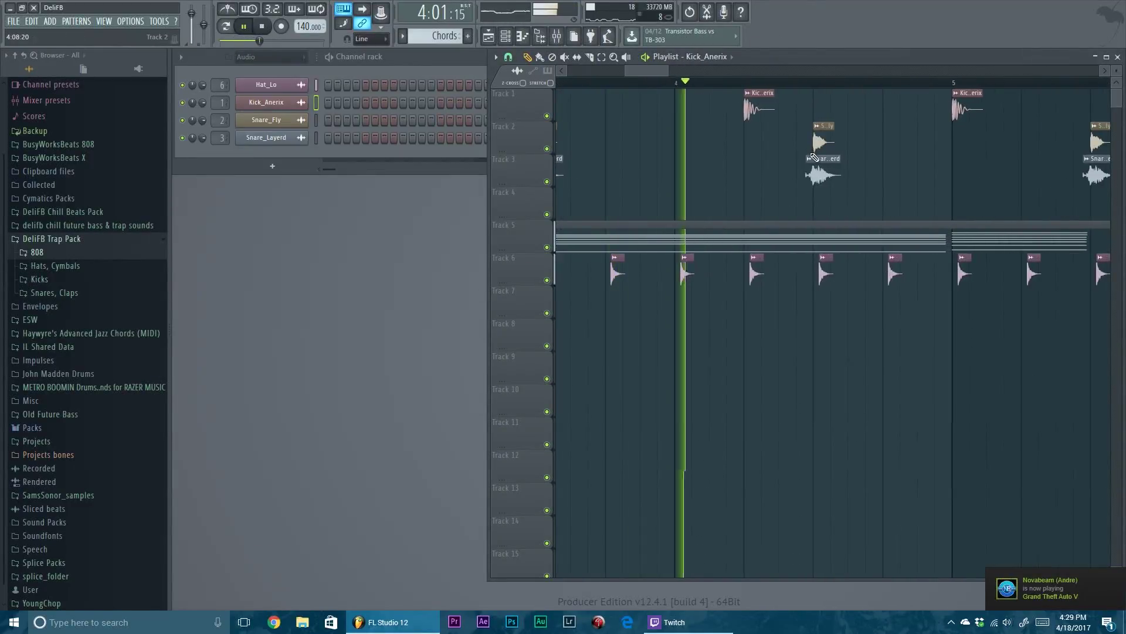
{"action": "scroll", "coordinate": [810, 171], "scroll_direction": "down", "scroll_amount": 4}
{"action": "key", "text": "space"}
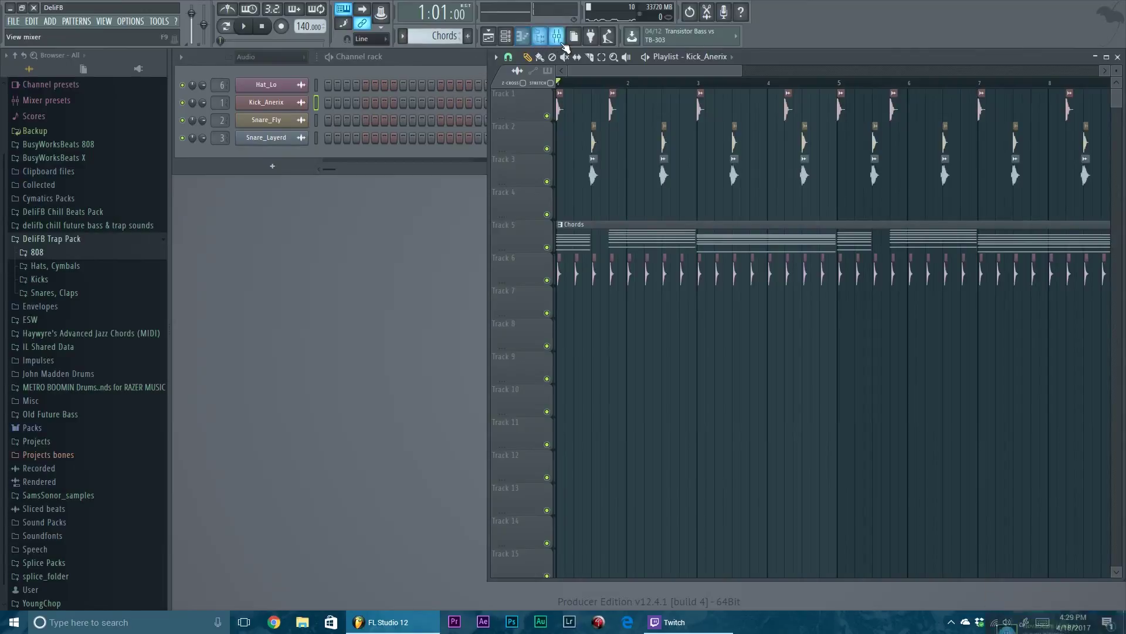
Step: Replace the Fruity Limiter in slot 10 of the Master track with FabFilter Pro-L
{"action": "key", "text": "F9"}
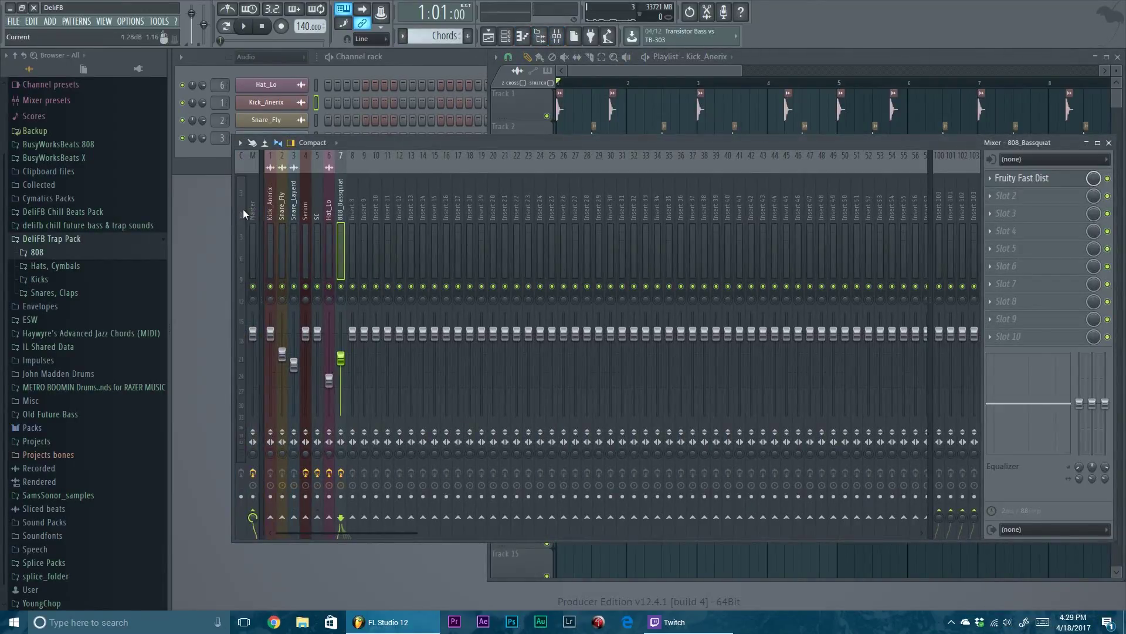
{"action": "left_click", "coordinate": [250, 211]}
{"action": "left_click_drag", "start_coordinate": [983, 332], "coordinate": [987, 331]}
{"action": "left_click", "coordinate": [991, 333]}
{"action": "mouse_move", "coordinate": [1013, 351]}
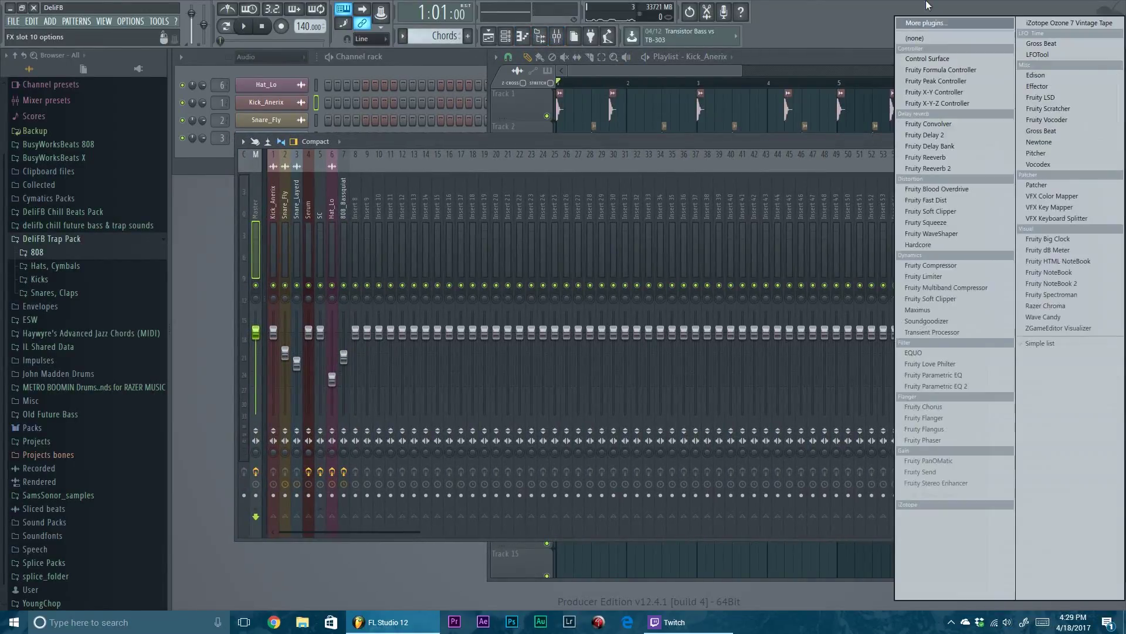
{"action": "left_click", "coordinate": [921, 20]}
{"action": "left_click", "coordinate": [992, 336]}
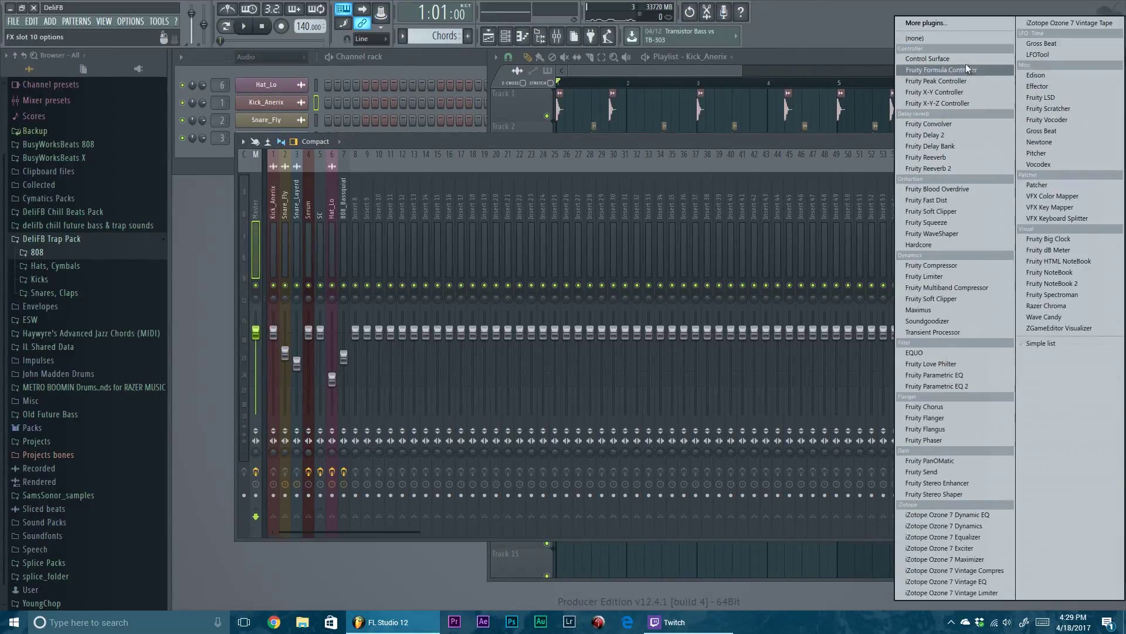
{"action": "left_click", "coordinate": [955, 26]}
{"action": "type", "text": "fab"}
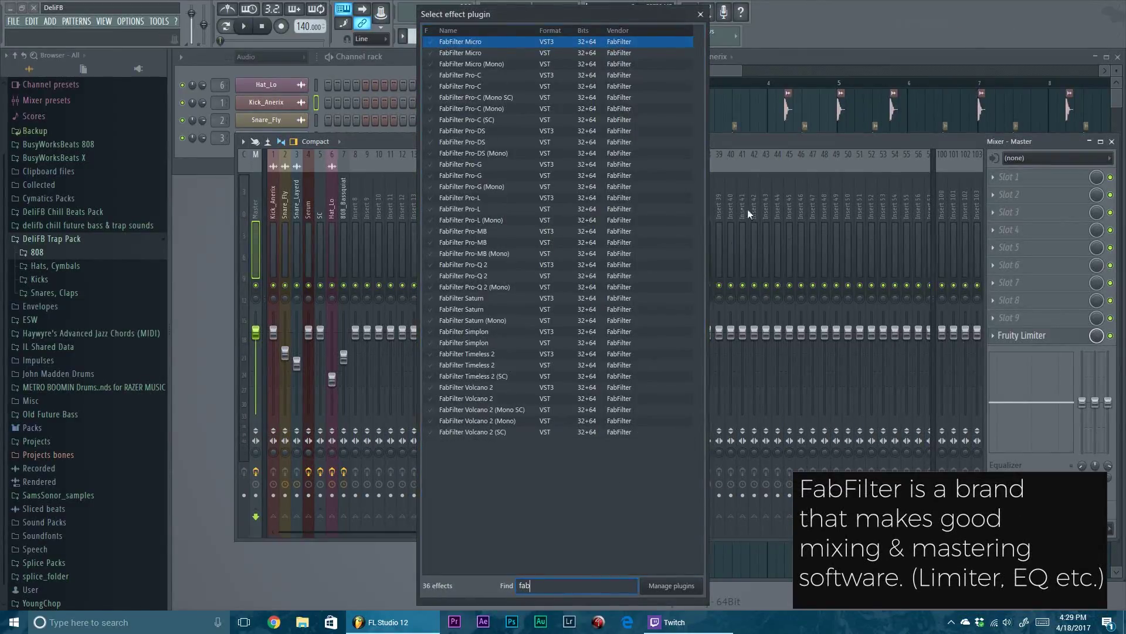
{"action": "double_click", "coordinate": [492, 210]}
{"action": "left_click_drag", "start_coordinate": [530, 365], "coordinate": [399, 193]}
Step: Load Pro-L's "Clipping with Linked" preset with the gain at +30 dB, and play the beat through it
{"action": "left_click_drag", "start_coordinate": [368, 241], "coordinate": [363, 252]}
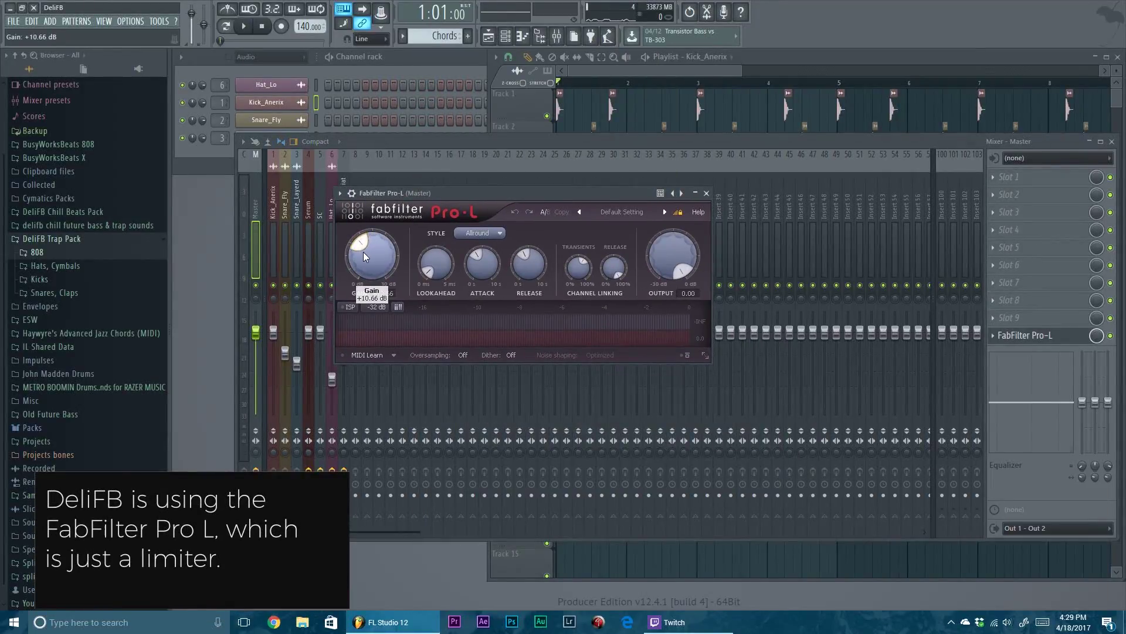
{"action": "left_click", "coordinate": [628, 213]}
{"action": "mouse_move", "coordinate": [657, 238]}
{"action": "left_click", "coordinate": [724, 265]}
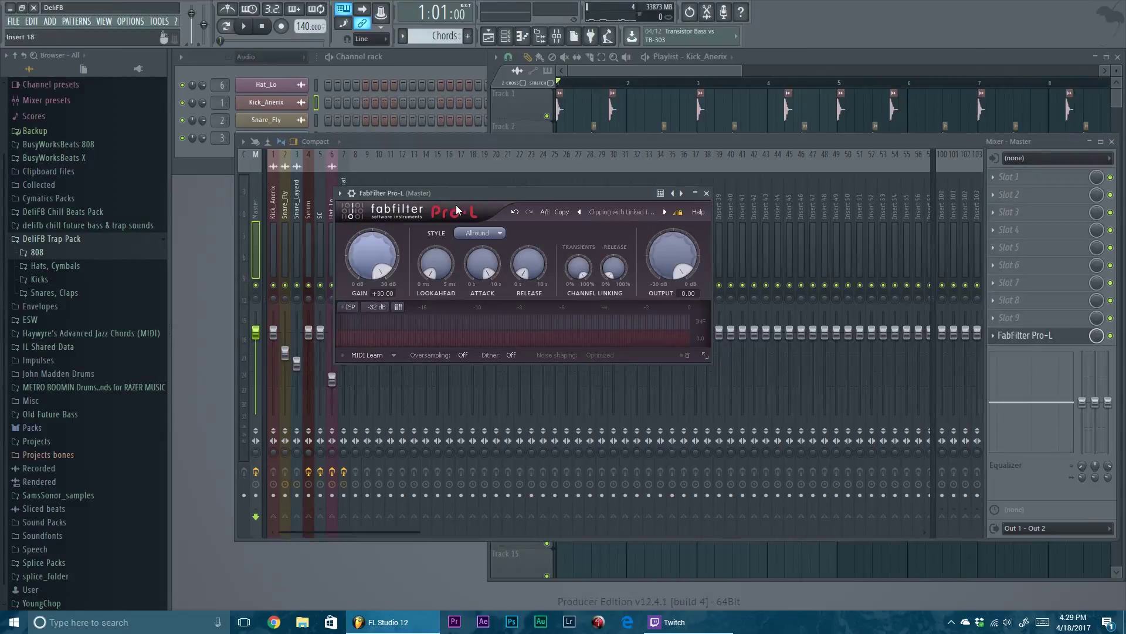
{"action": "key", "text": "space"}
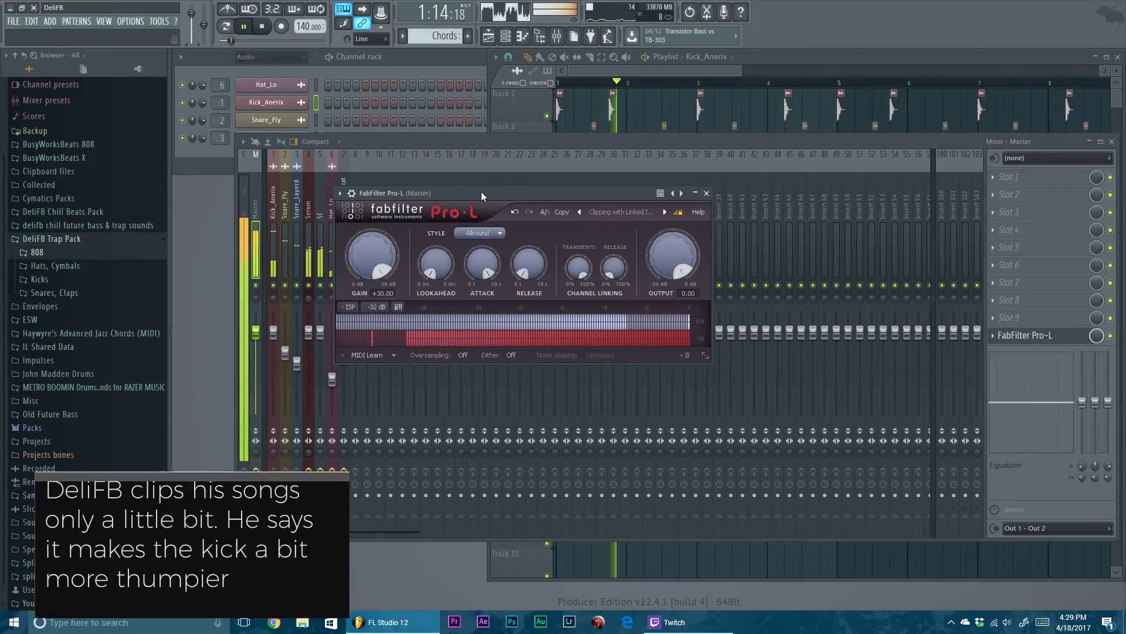
Step: Lower the Pro-L gain on the master to +8.69 dB, checking the limiting while the beat plays
{"action": "key", "text": "space"}
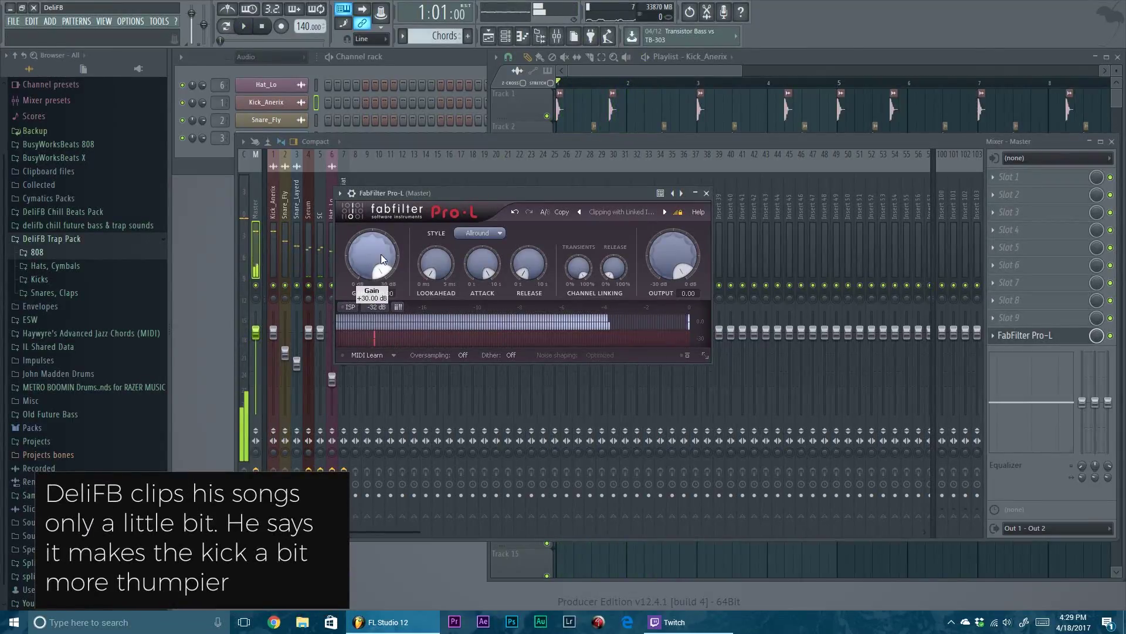
{"action": "left_click_drag", "start_coordinate": [381, 254], "coordinate": [367, 311]}
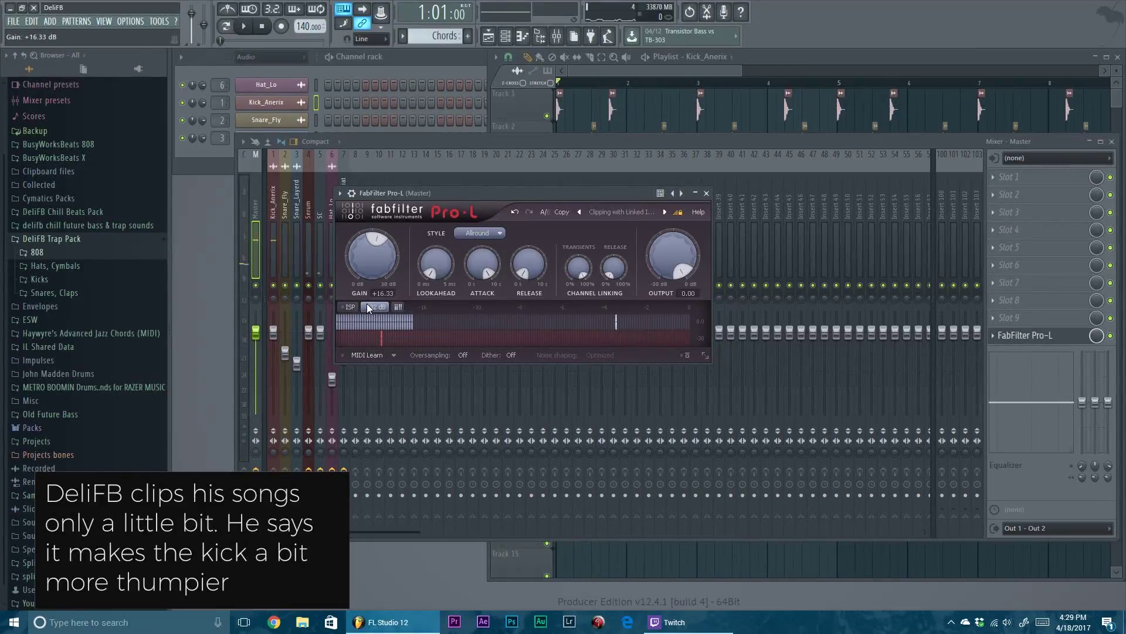
{"action": "left_click_drag", "start_coordinate": [354, 261], "coordinate": [354, 271]}
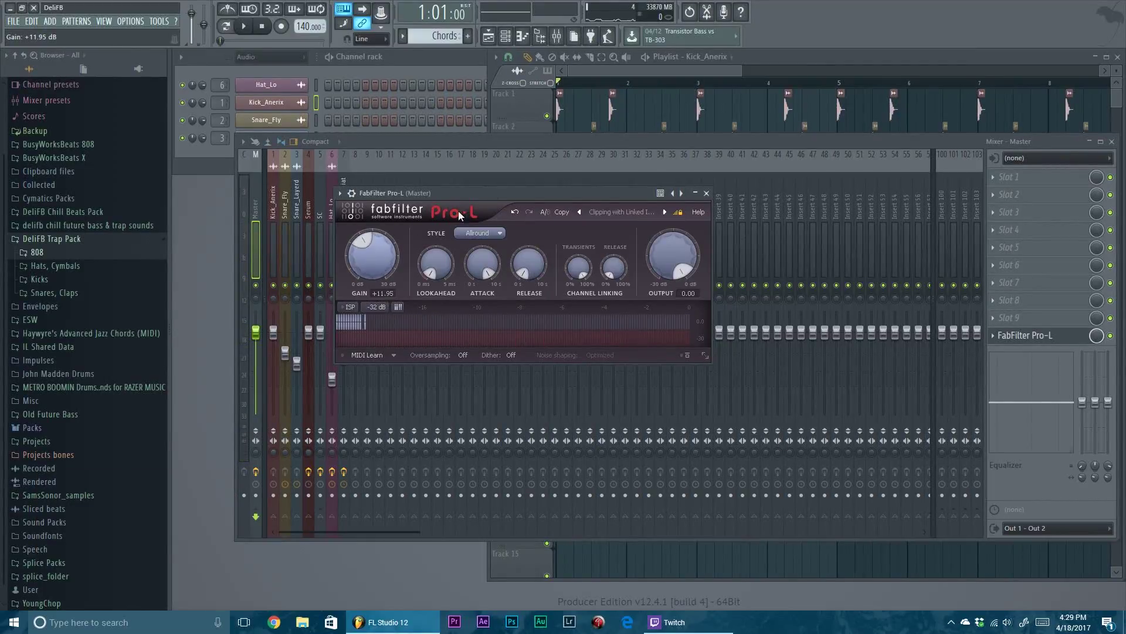
{"action": "key", "text": "space"}
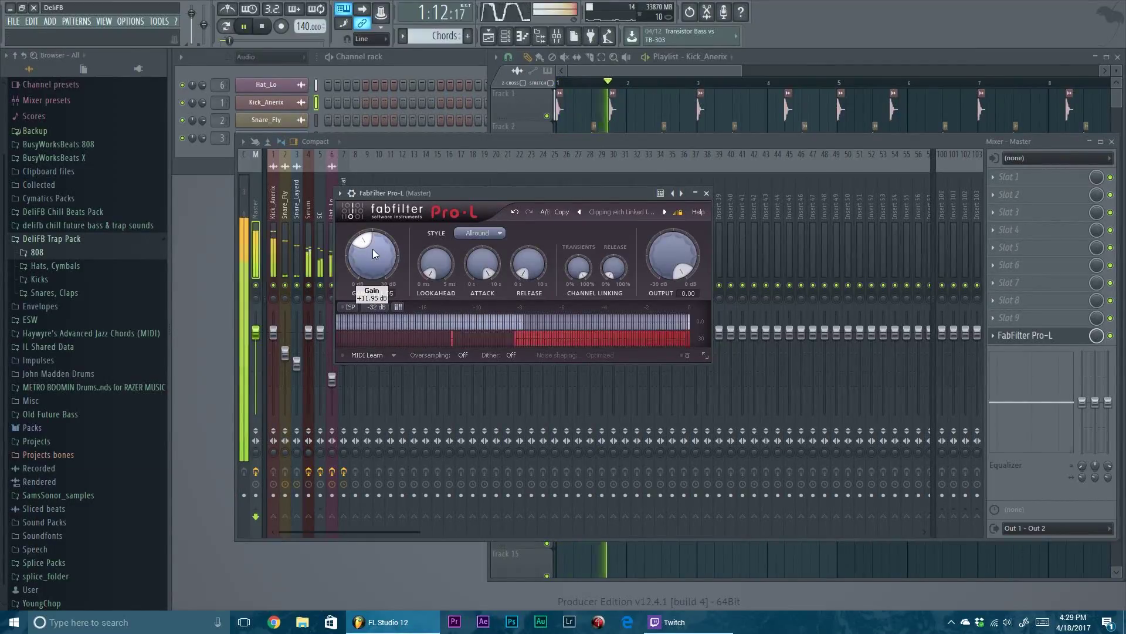
{"action": "mouse_move", "coordinate": [362, 245]}
{"action": "left_click_drag", "start_coordinate": [362, 245], "coordinate": [362, 247]}
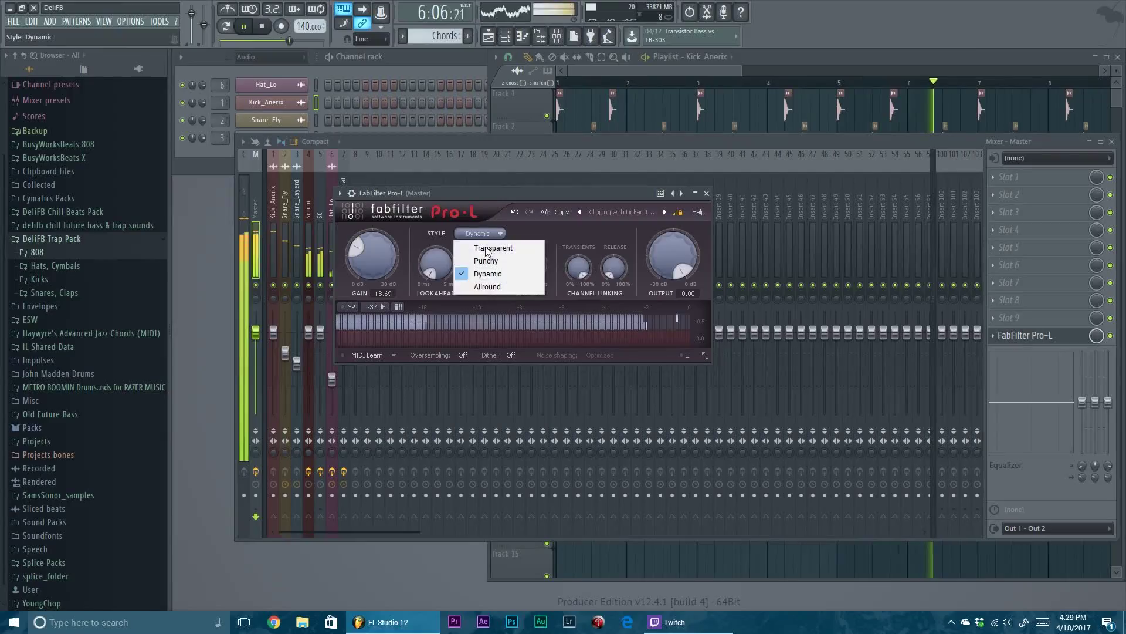
Step: Set Pro-L's limiting style to Punchy and close the mixer
{"action": "left_click", "coordinate": [479, 278]}
{"action": "left_click", "coordinate": [479, 261]}
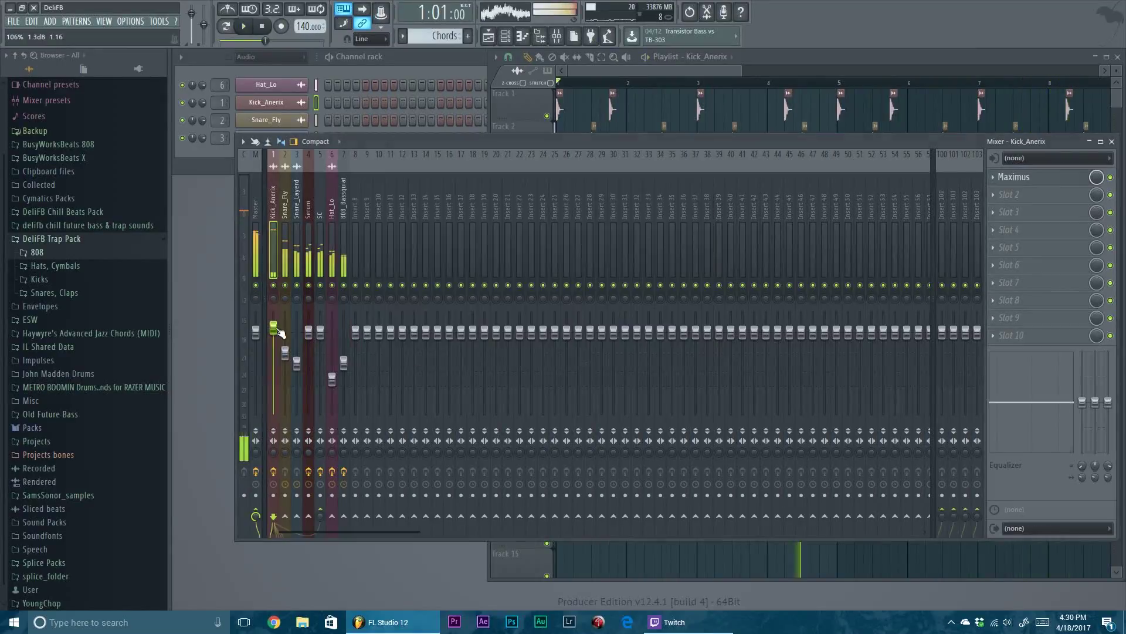
{"action": "key", "text": "F9"}
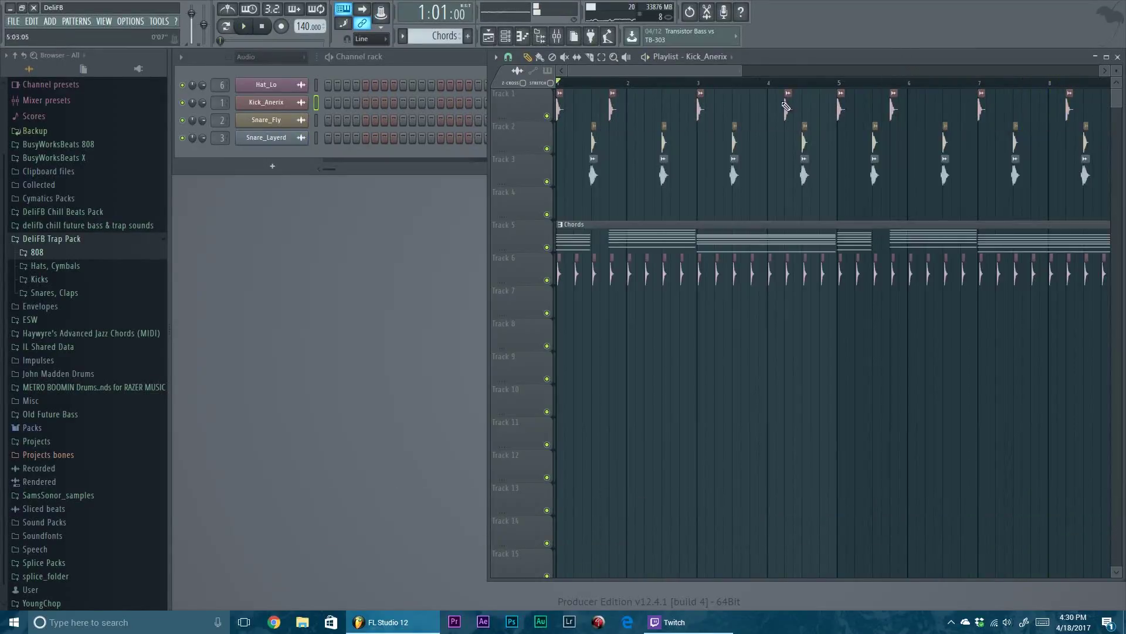
Step: Replace the Kick_Anerix sample with Kick_Stop_Eating from the DeliFB Trap Pack's Kicks folder, and collapse the pack
{"action": "double_click", "coordinate": [787, 111]}
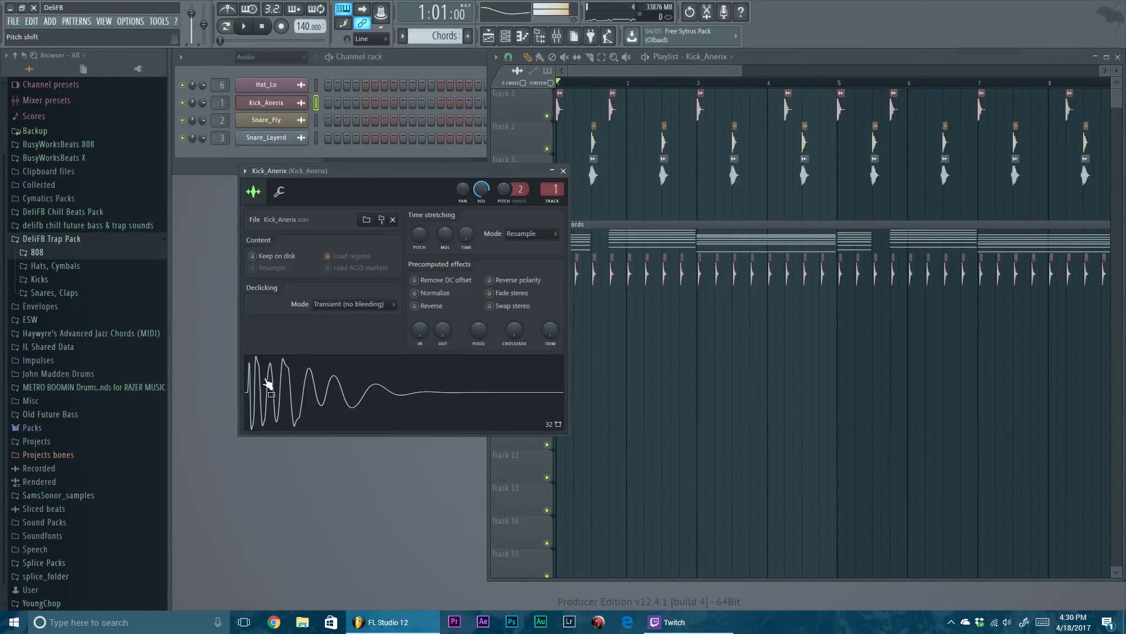
{"action": "key", "text": "Escape"}
{"action": "left_click", "coordinate": [47, 281]}
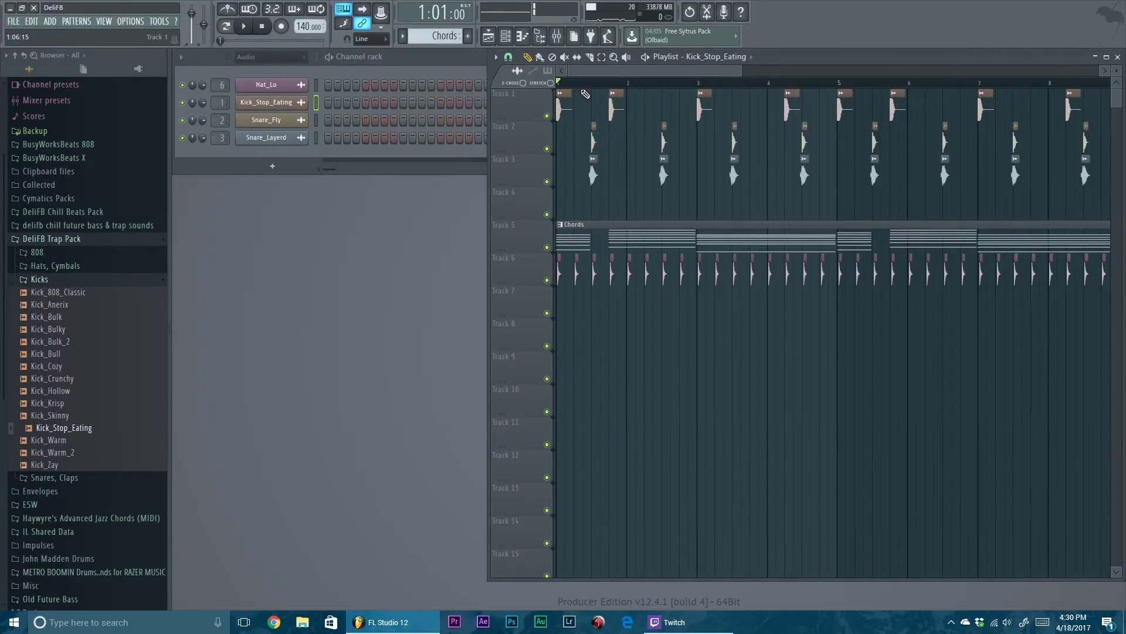
{"action": "left_click", "coordinate": [51, 239]}
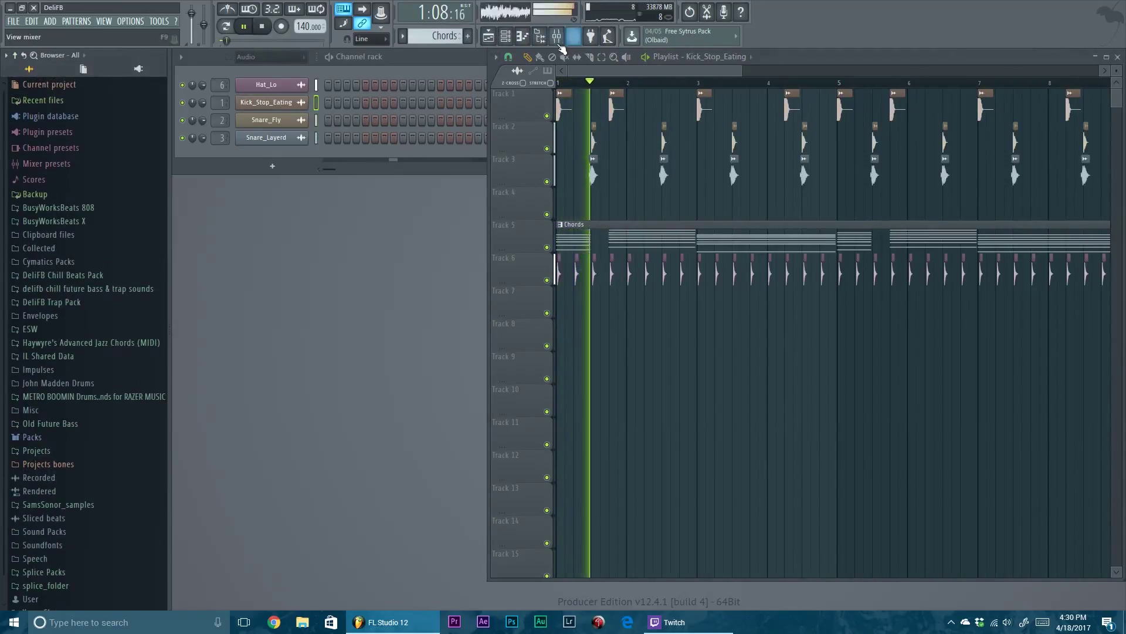
Step: Normalize the Kick_Stop_Eating sample and add a fade-out to it while the beat plays
{"action": "left_click", "coordinate": [556, 38]}
{"action": "double_click", "coordinate": [648, 106]}
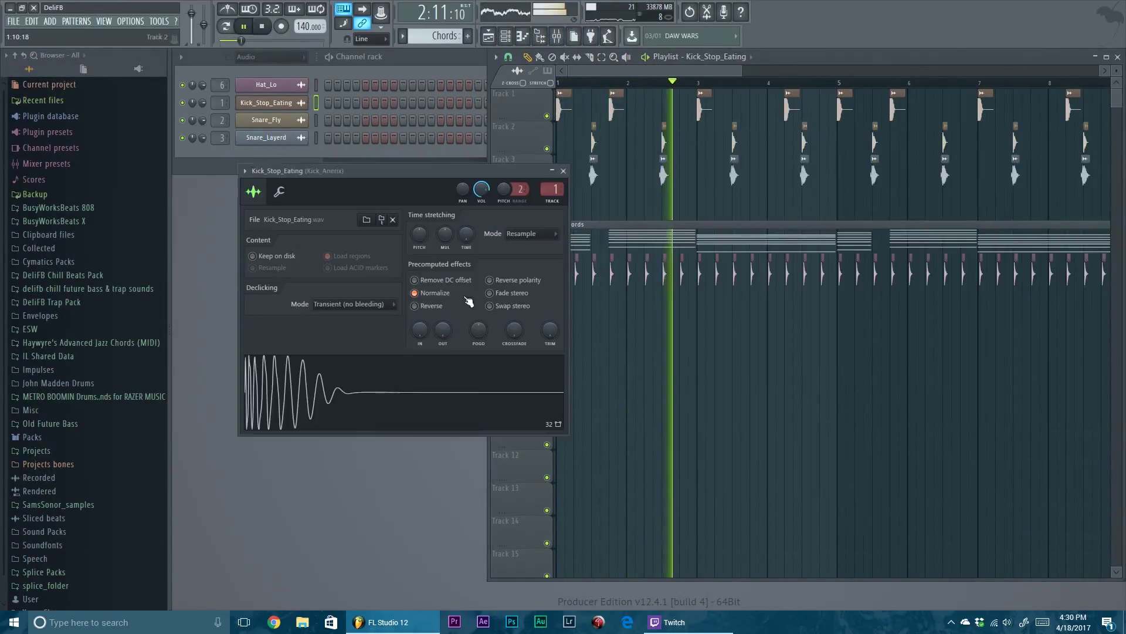
{"action": "right_click", "coordinate": [435, 378]}
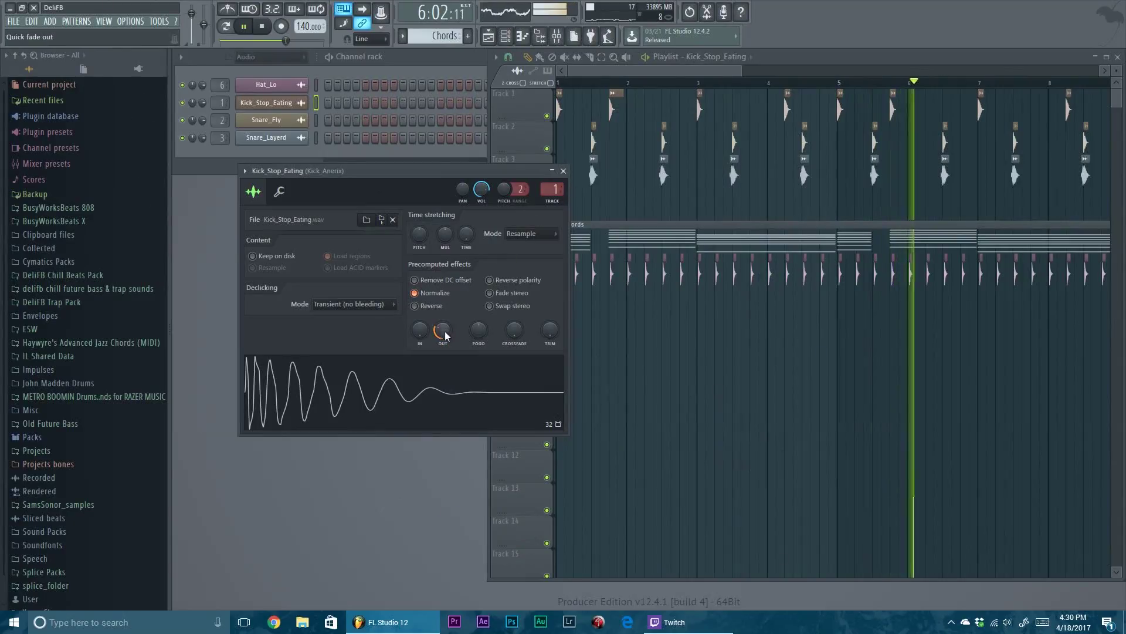
{"action": "left_click", "coordinate": [565, 37]}
{"action": "left_click", "coordinate": [565, 36]}
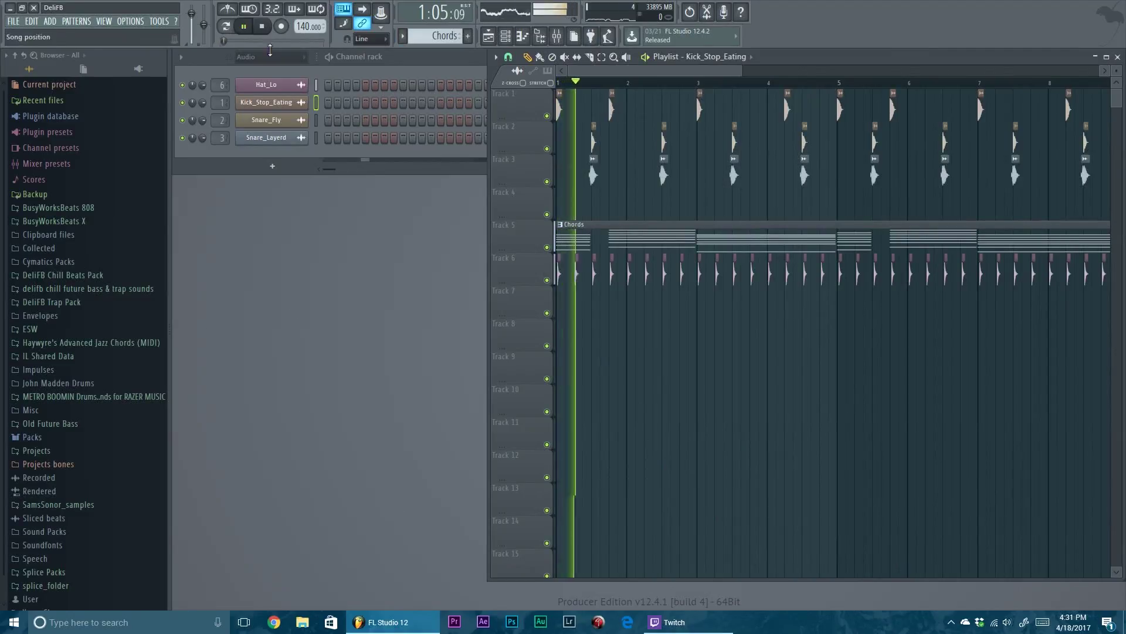
Step: Filter the channel rack to the Unsorted channels and check the mixer during playback
{"action": "left_click", "coordinate": [269, 57]}
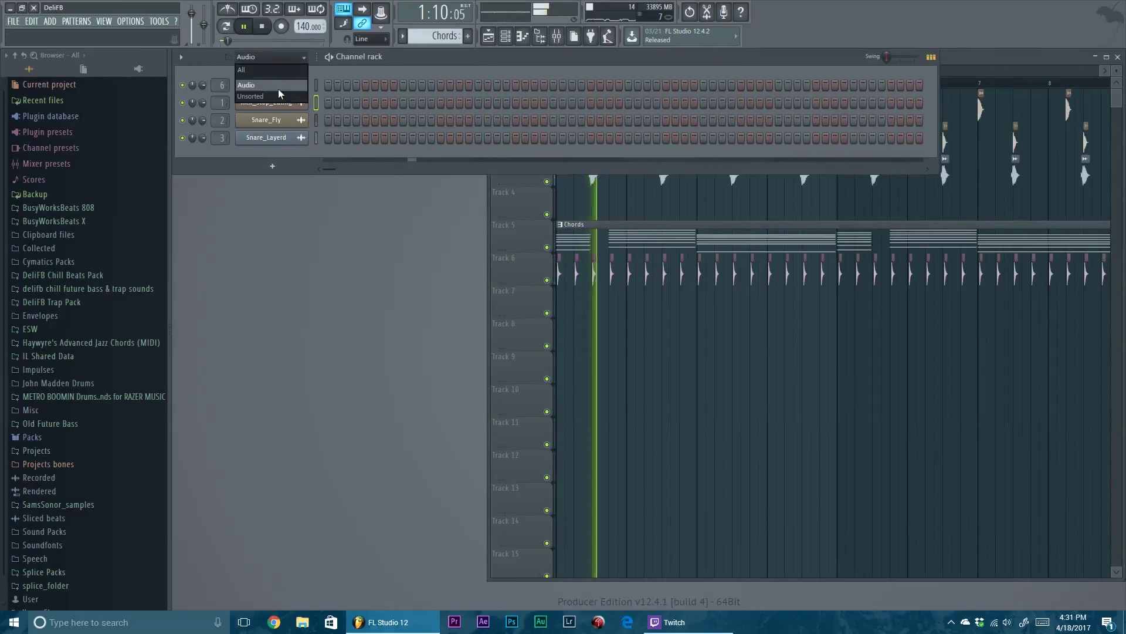
{"action": "left_click", "coordinate": [278, 85]}
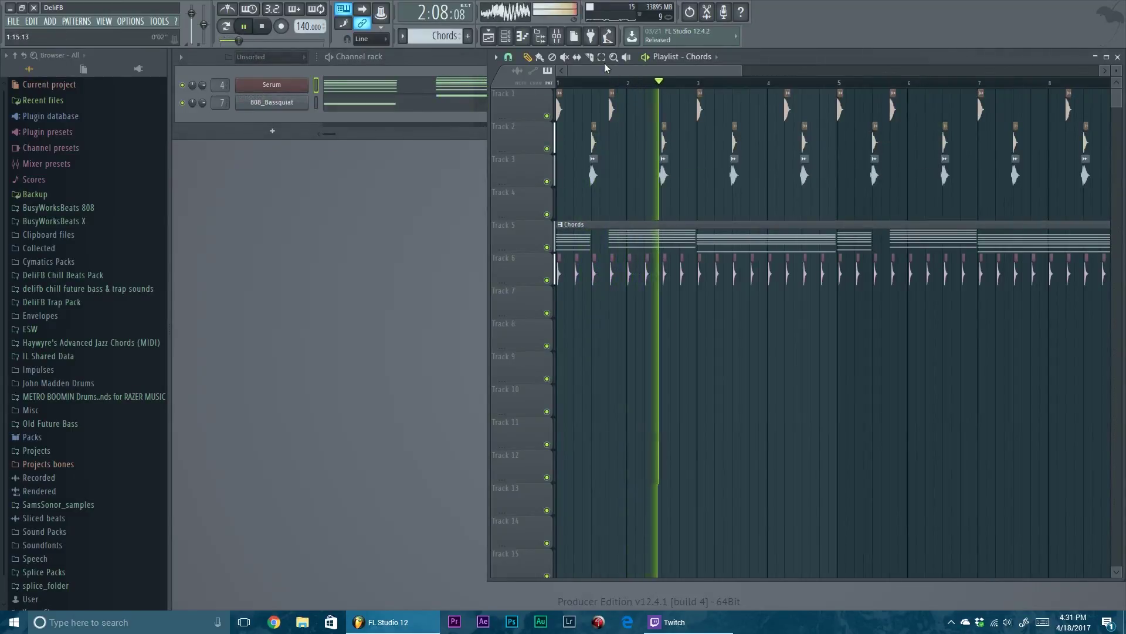
{"action": "left_click", "coordinate": [557, 38]}
{"action": "key", "text": "F9"}
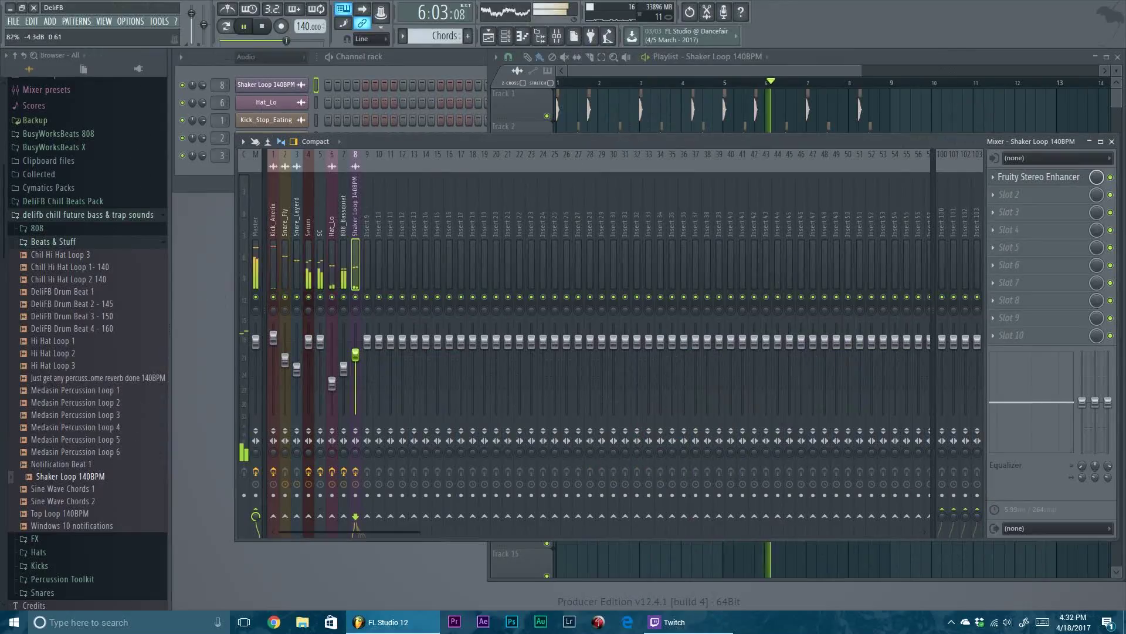
Step: Unmute the Shaker Loop 140BPM track in the playlist and collapse the Beats & Stuff folder
{"action": "key", "text": "F9"}
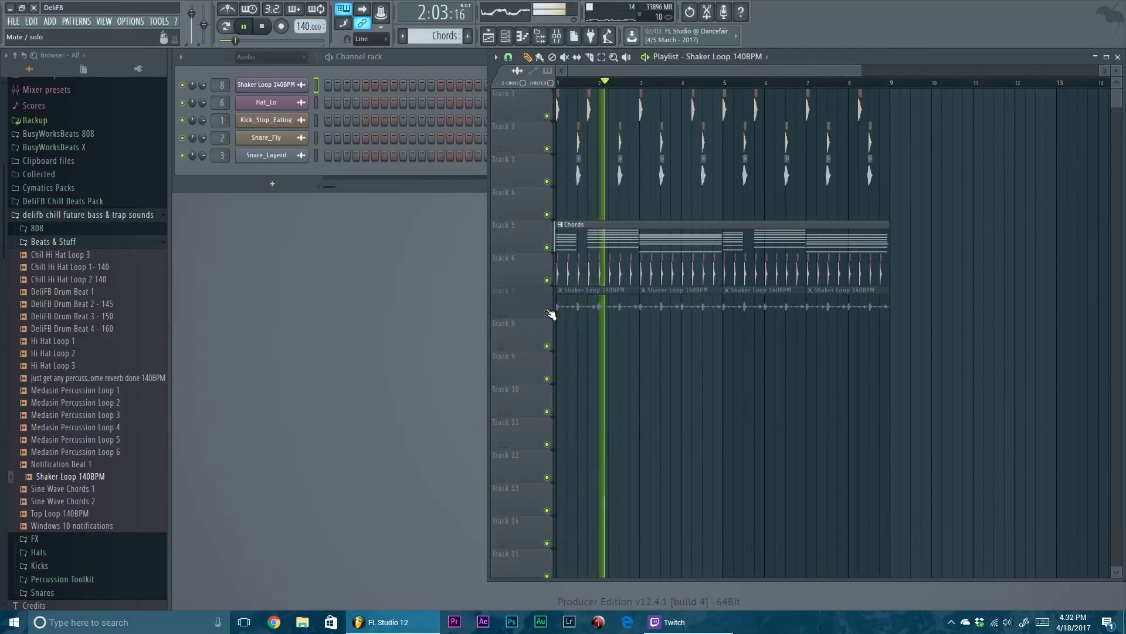
{"action": "left_click", "coordinate": [548, 313]}
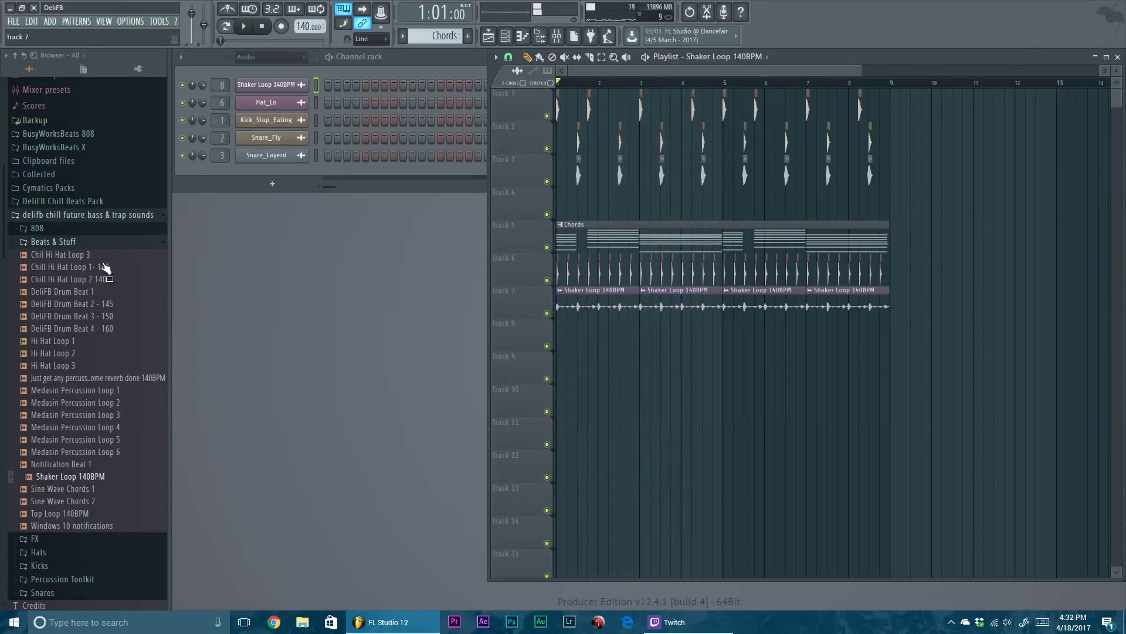
{"action": "left_click", "coordinate": [93, 244]}
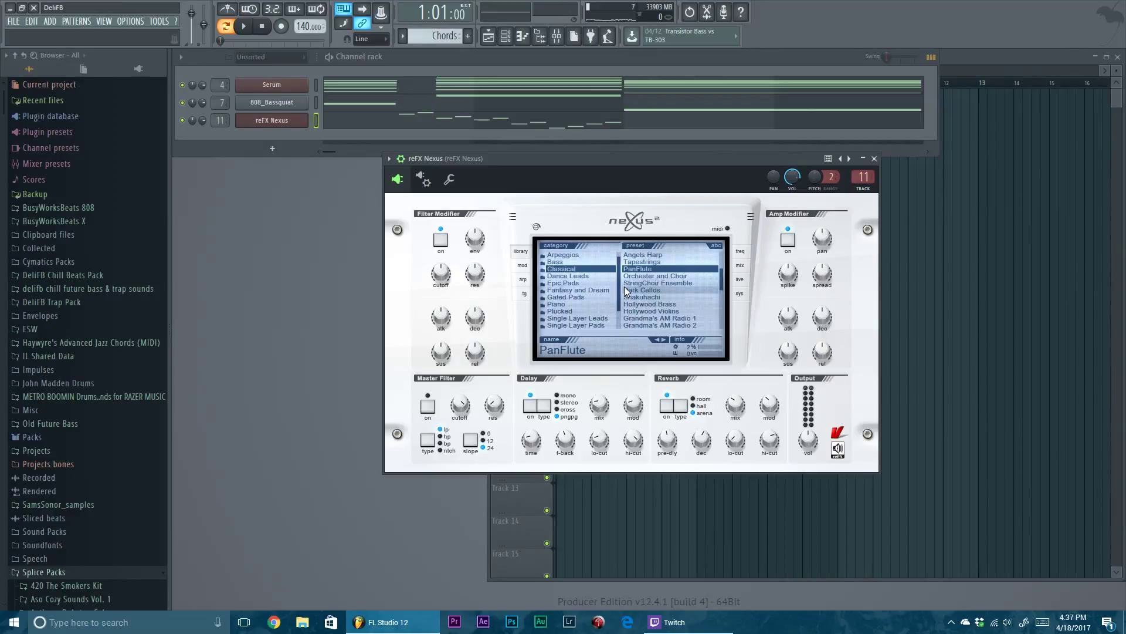
Step: Audition Nexus's Classical presets over the looping melody, from Hollywood Violins and Hollywood Brass to Grandma's AM Radio 1
{"action": "left_click_drag", "start_coordinate": [610, 158], "coordinate": [643, 157]}
{"action": "key", "text": "space"}
{"action": "left_click", "coordinate": [676, 309]}
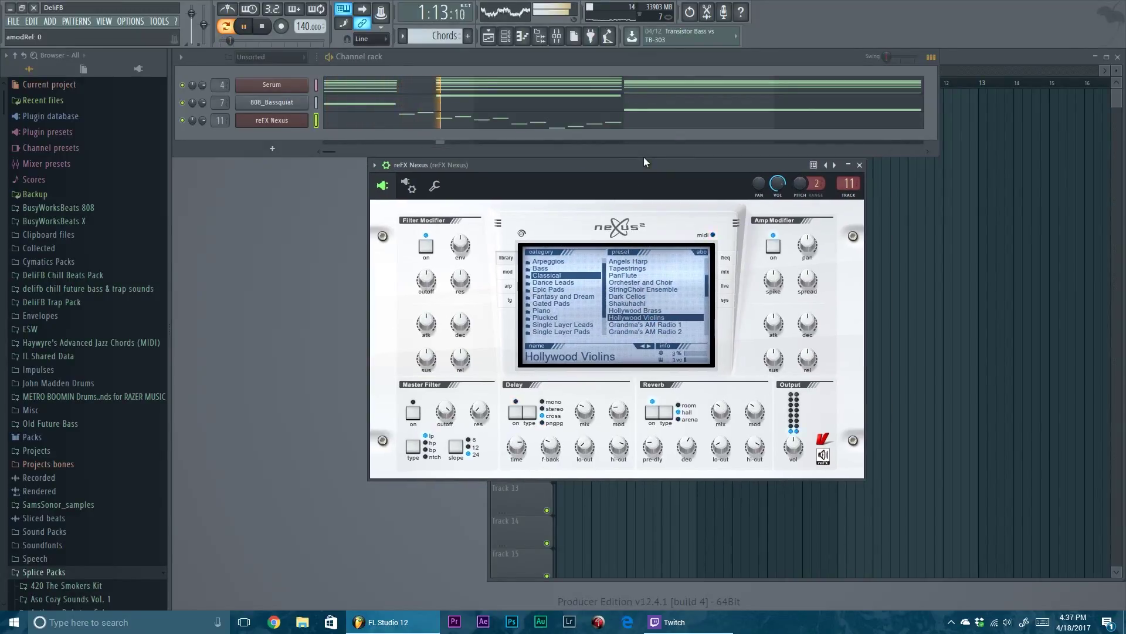
{"action": "left_click", "coordinate": [651, 311]}
{"action": "left_click_drag", "start_coordinate": [640, 168], "coordinate": [666, 172]}
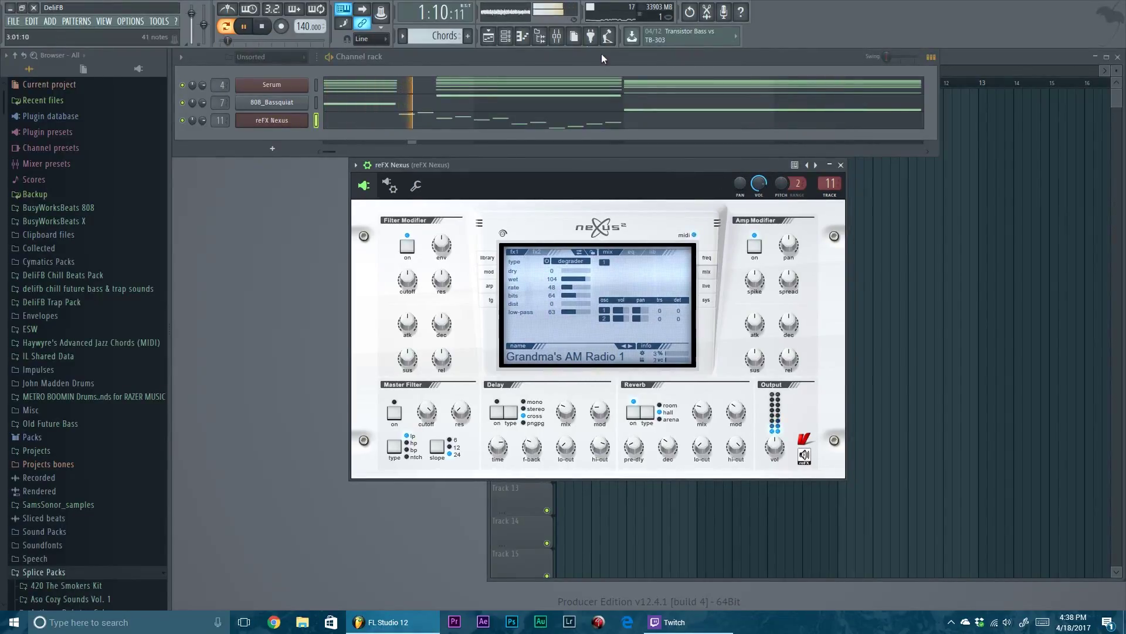
Step: Add Fruity Reeverb 2 to slot 1 of the reFX Nexus mixer track
{"action": "left_click", "coordinate": [556, 36]}
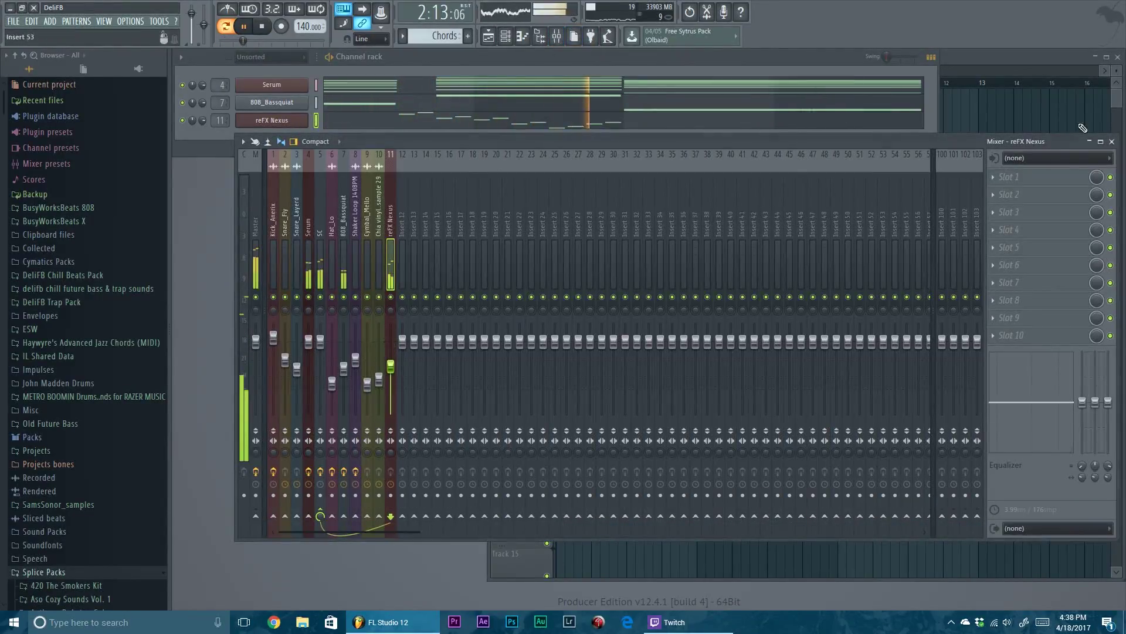
{"action": "left_click", "coordinate": [1013, 175]}
{"action": "left_click", "coordinate": [963, 170]}
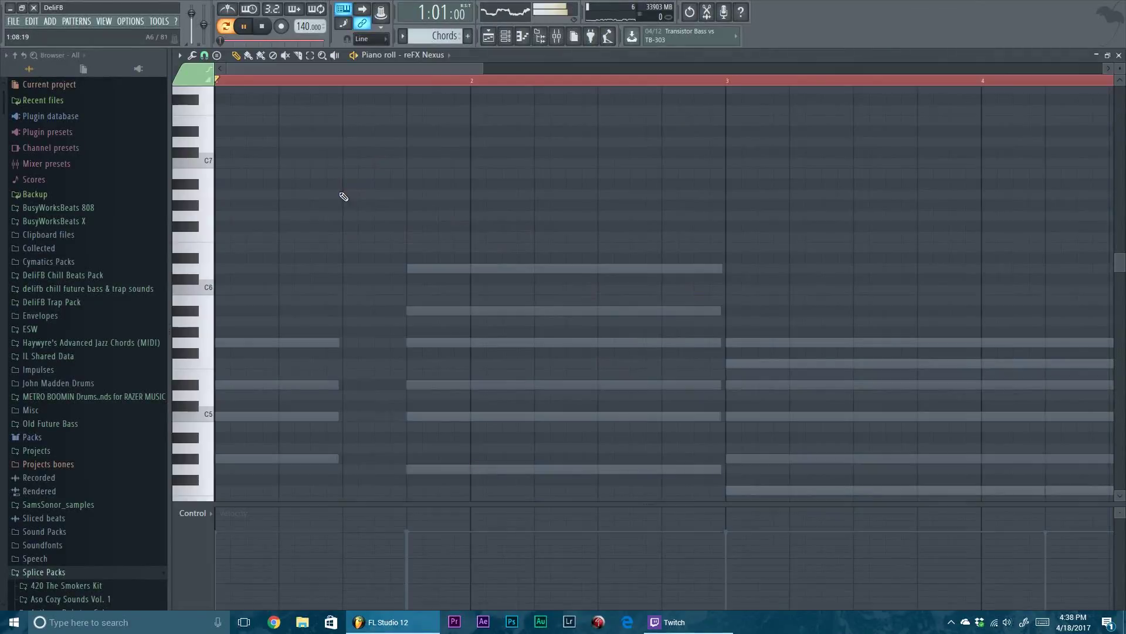
Step: Enter the opening of the reFX Nexus melody in the piano roll with short notes A#6, C7, F6 and G6
{"action": "left_click", "coordinate": [352, 182]}
{"action": "left_click", "coordinate": [388, 162]}
{"action": "left_click", "coordinate": [420, 226]}
{"action": "key", "text": "space"}
{"action": "left_click", "coordinate": [420, 237]}
{"action": "key", "text": "space"}
{"action": "left_click", "coordinate": [451, 216]}
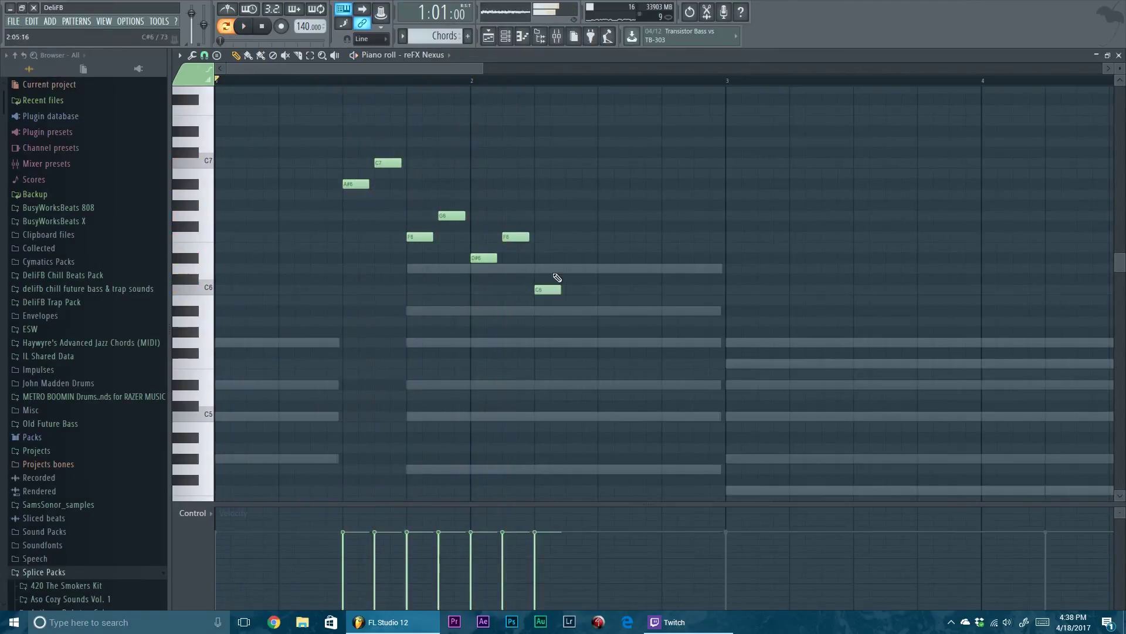
Step: Finish the two-bar Nexus melody with short notes A#5, C6, G5 and A#5 up to the start of bar 3
{"action": "left_click", "coordinate": [601, 311]}
{"action": "left_click", "coordinate": [639, 289]}
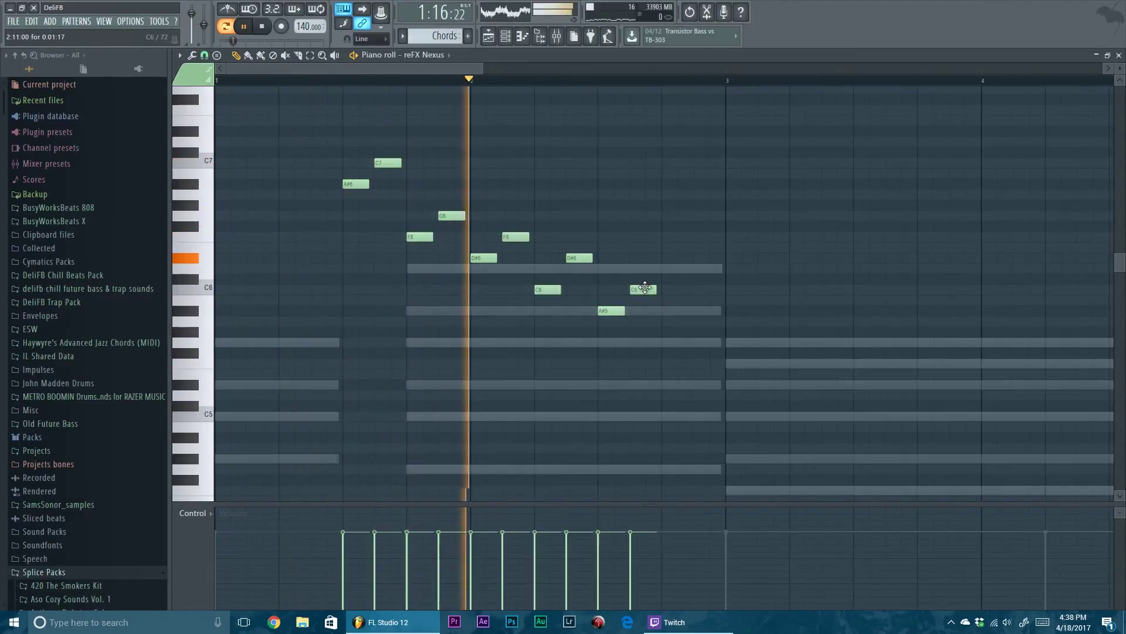
{"action": "key", "text": "space"}
{"action": "left_click", "coordinate": [666, 352]}
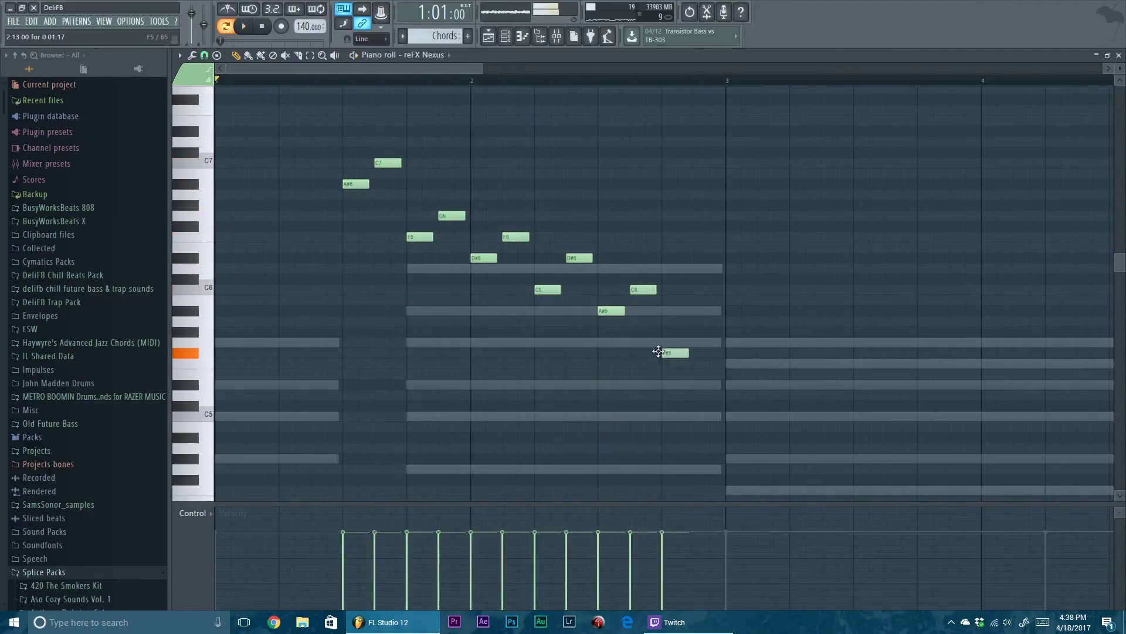
{"action": "key", "text": "space"}
{"action": "left_click", "coordinate": [703, 310]}
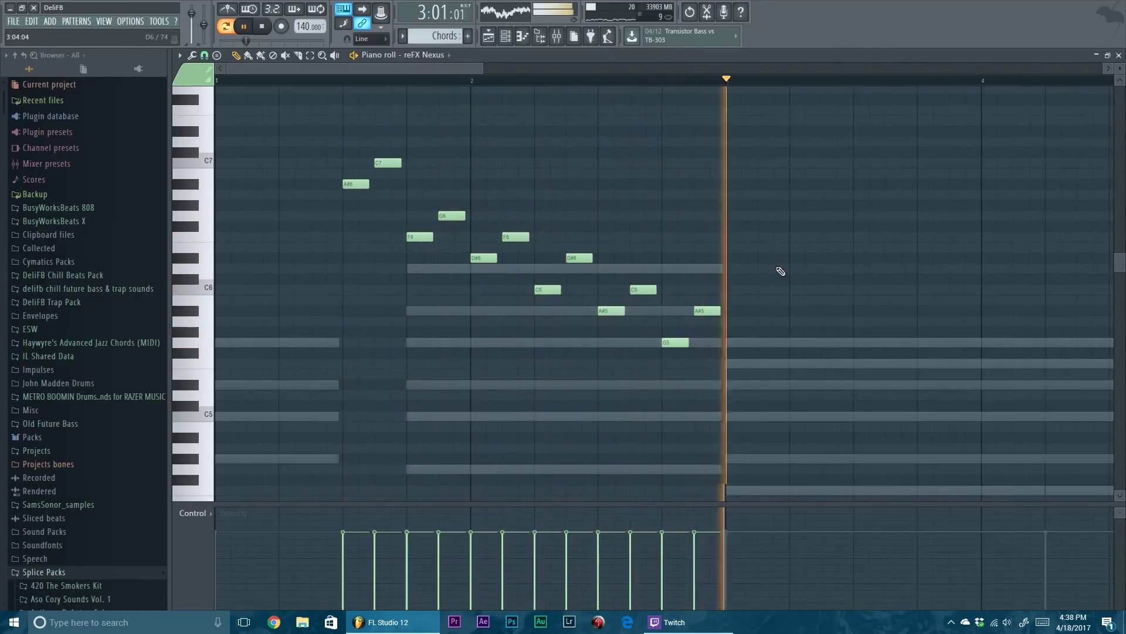
Step: Copy the whole Nexus melody phrase two bars on and repeat it to fill the eight-bar pattern
{"action": "scroll", "coordinate": [289, 196], "scroll_direction": "down", "scroll_amount": 1}
{"action": "key", "text": "ctrl+a"}
{"action": "left_click_drag", "start_coordinate": [308, 184], "coordinate": [651, 186]}
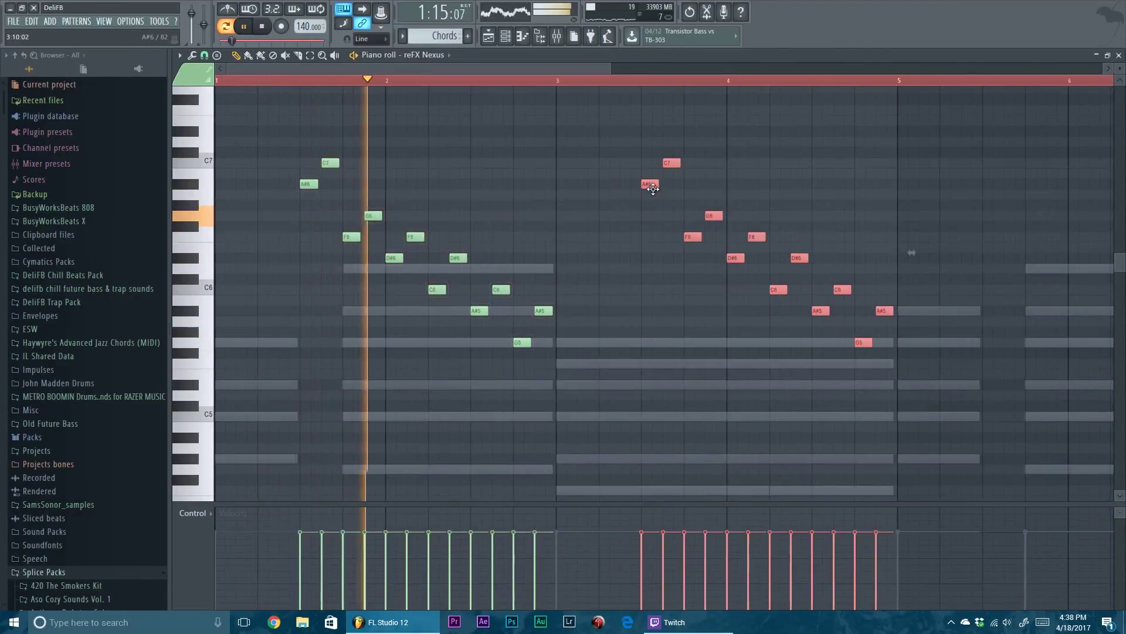
{"action": "key", "text": "ctrl+d"}
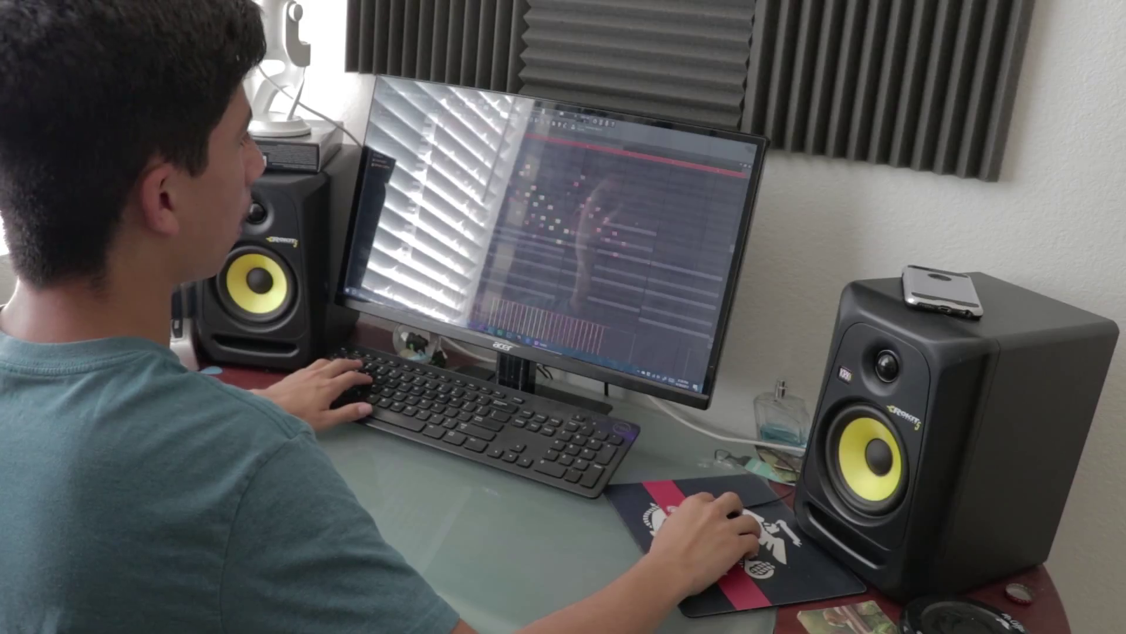
{"action": "key", "text": "ctrl+d"}
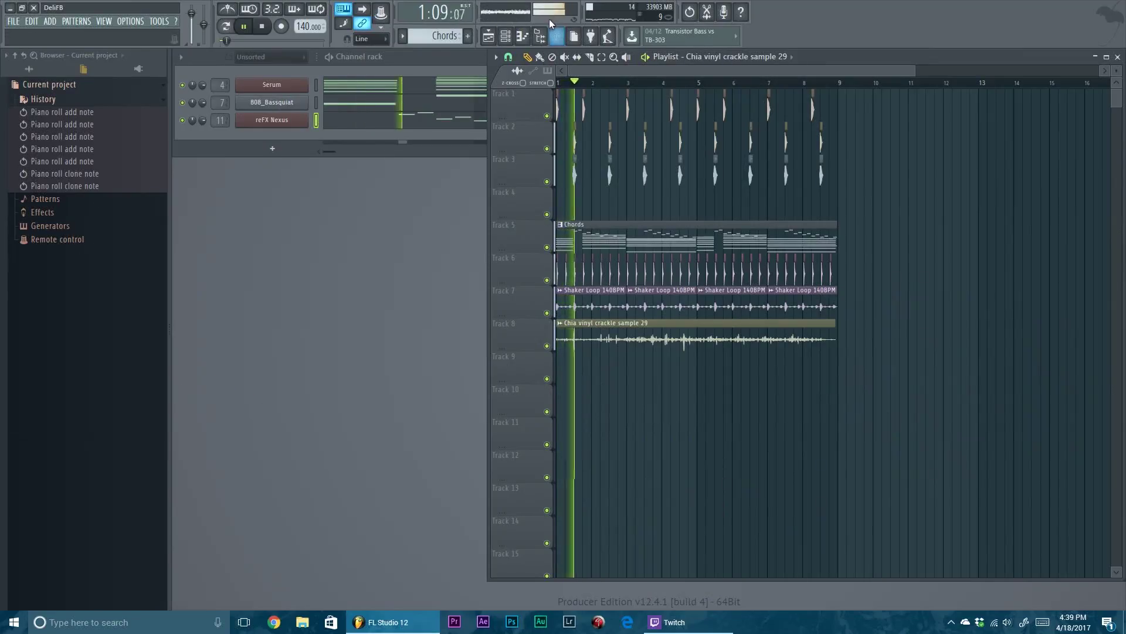
Step: Raise the reFX Nexus mixer volume to about -6.9 dB and switch the browser back to showing all folders
{"action": "key", "text": "F9"}
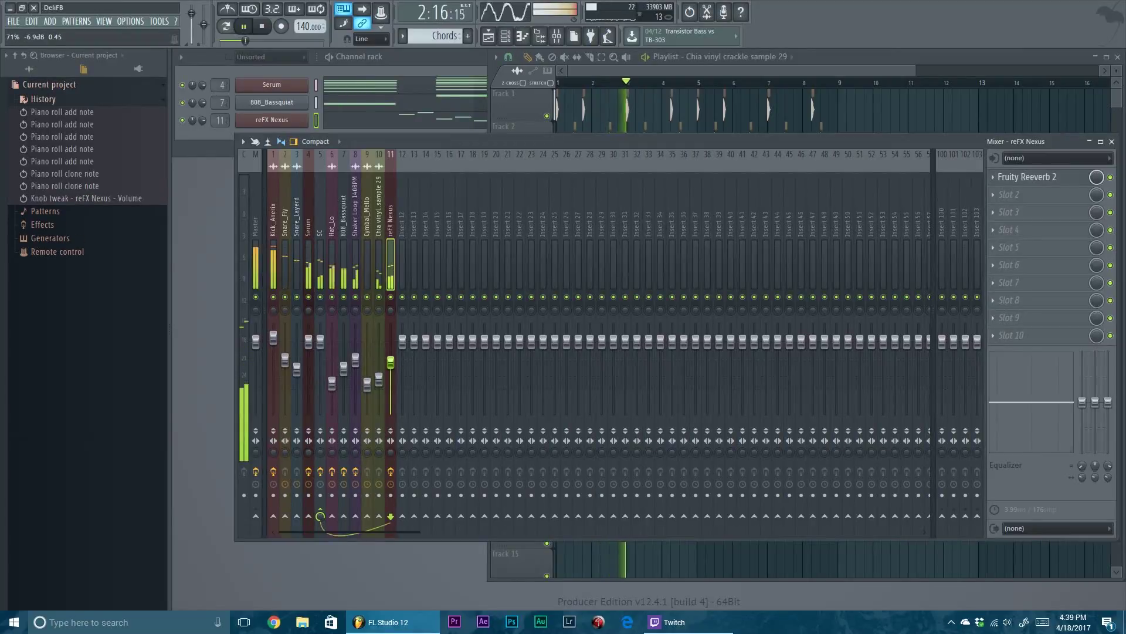
{"action": "key", "text": "F9"}
{"action": "left_click", "coordinate": [28, 69]}
{"action": "left_click", "coordinate": [27, 69]}
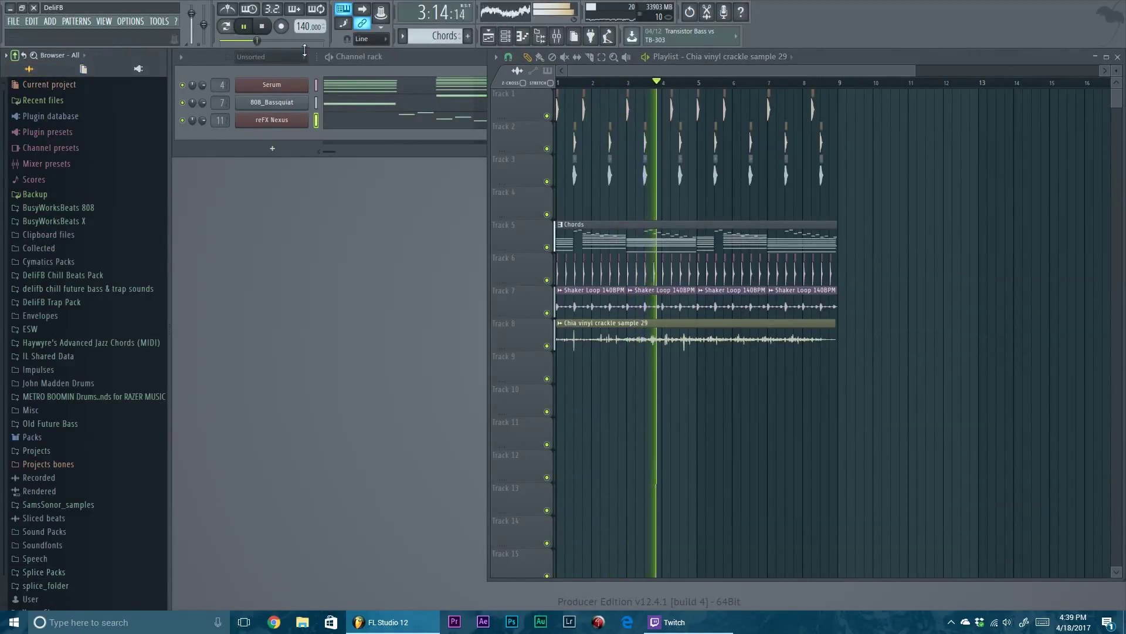
{"action": "left_click", "coordinate": [557, 37]}
{"action": "key", "text": "F9"}
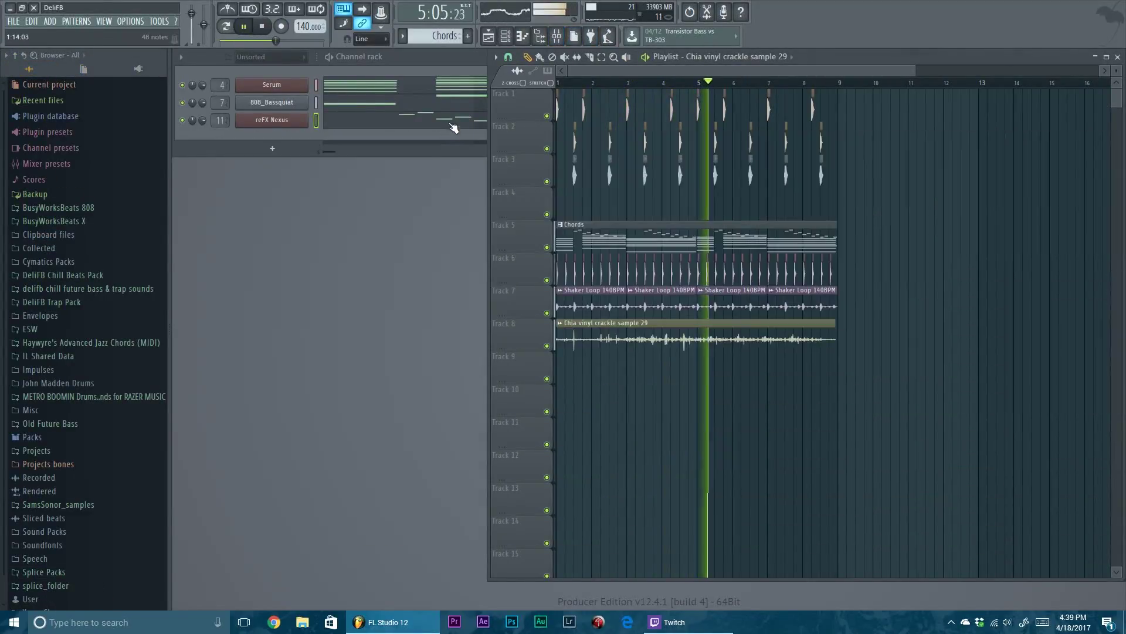
Step: Review the repeated reFX Nexus melody in the piano roll, and return to the playlist
{"action": "left_click", "coordinate": [454, 126]}
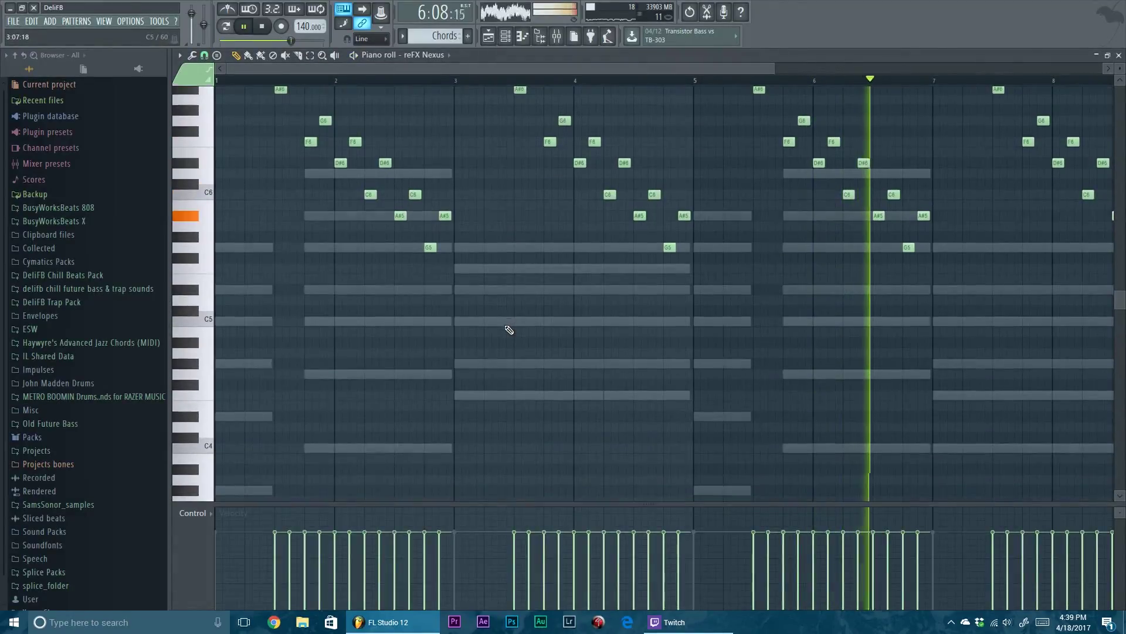
{"action": "scroll", "coordinate": [510, 330], "scroll_direction": "down", "scroll_amount": 2}
{"action": "scroll", "coordinate": [629, 346], "scroll_direction": "up", "scroll_amount": 1}
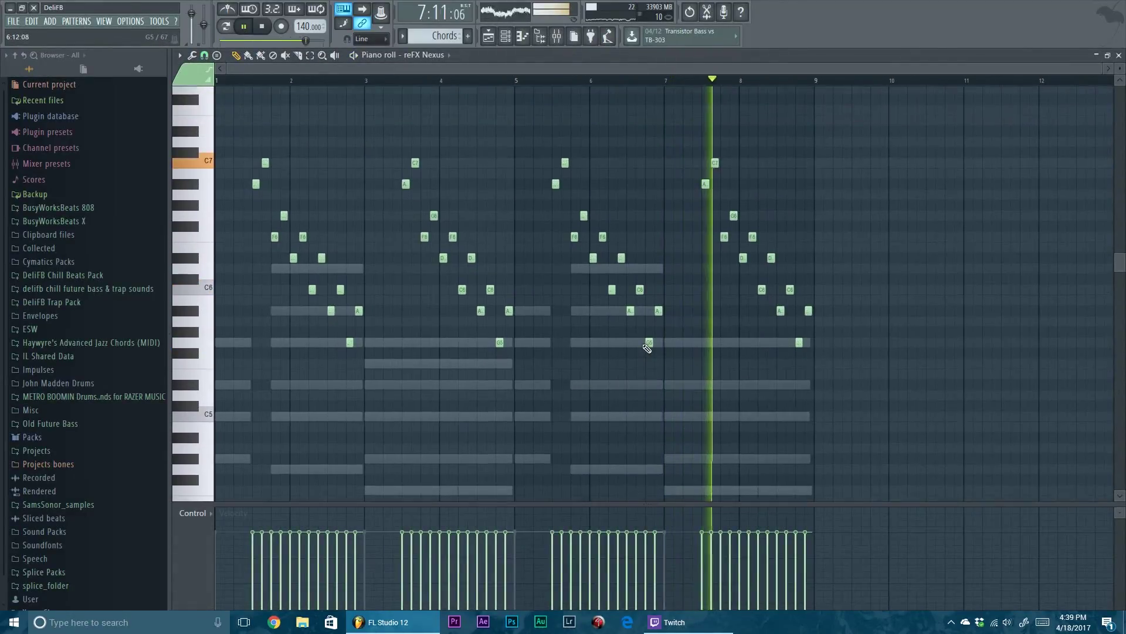
{"action": "key", "text": "F7"}
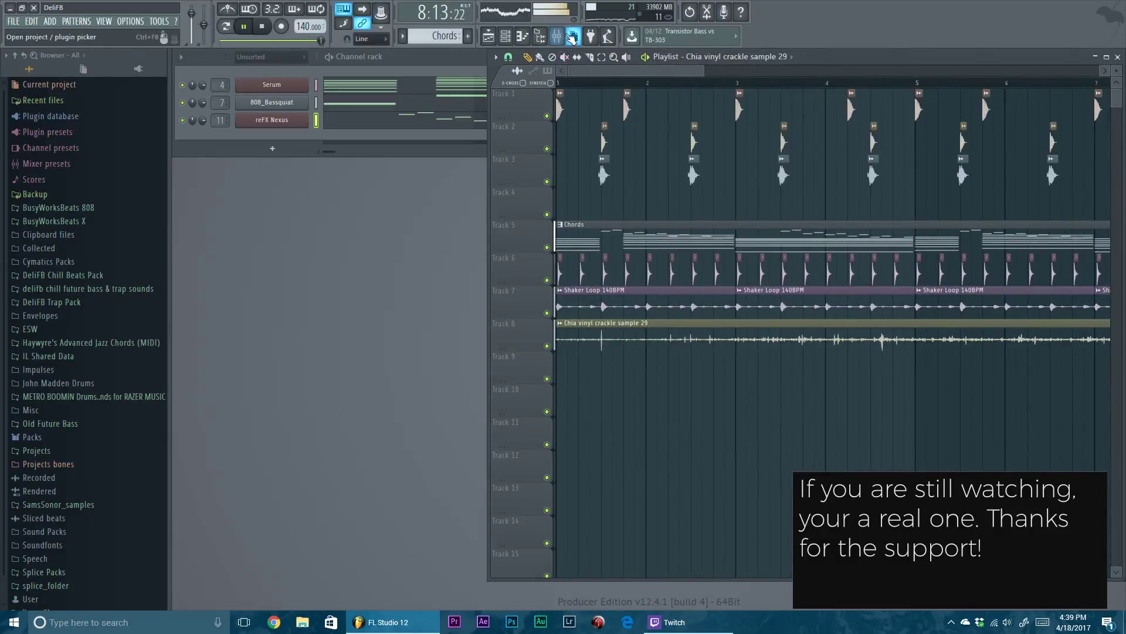
{"action": "left_click", "coordinate": [557, 36]}
{"action": "key", "text": "F9"}
{"action": "key", "text": "F9"}
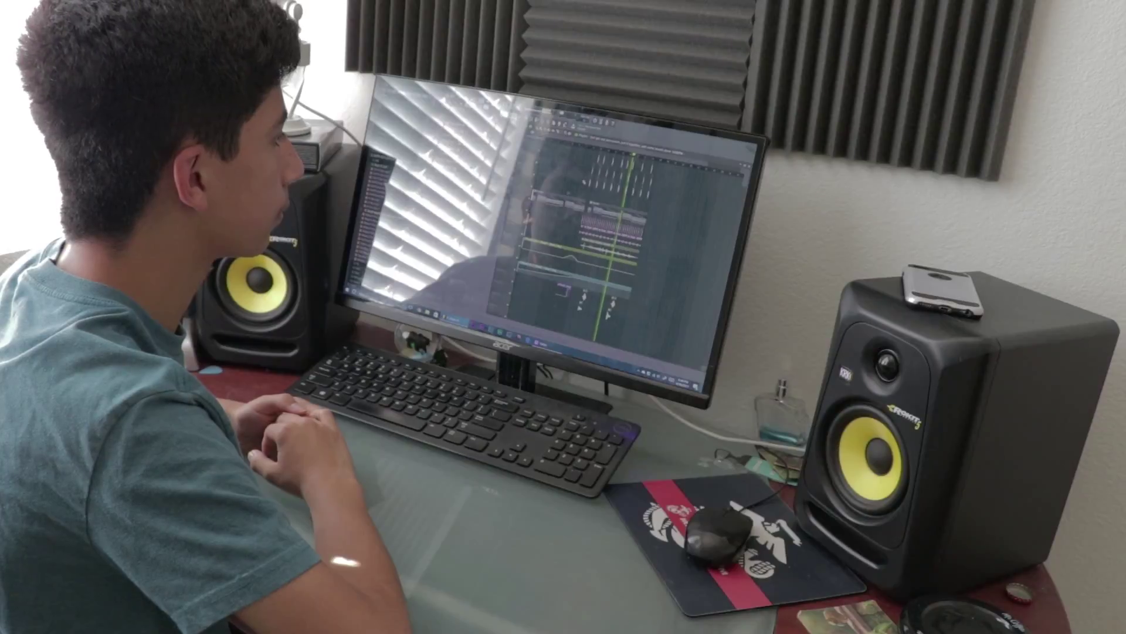
{"action": "left_click", "coordinate": [565, 124]}
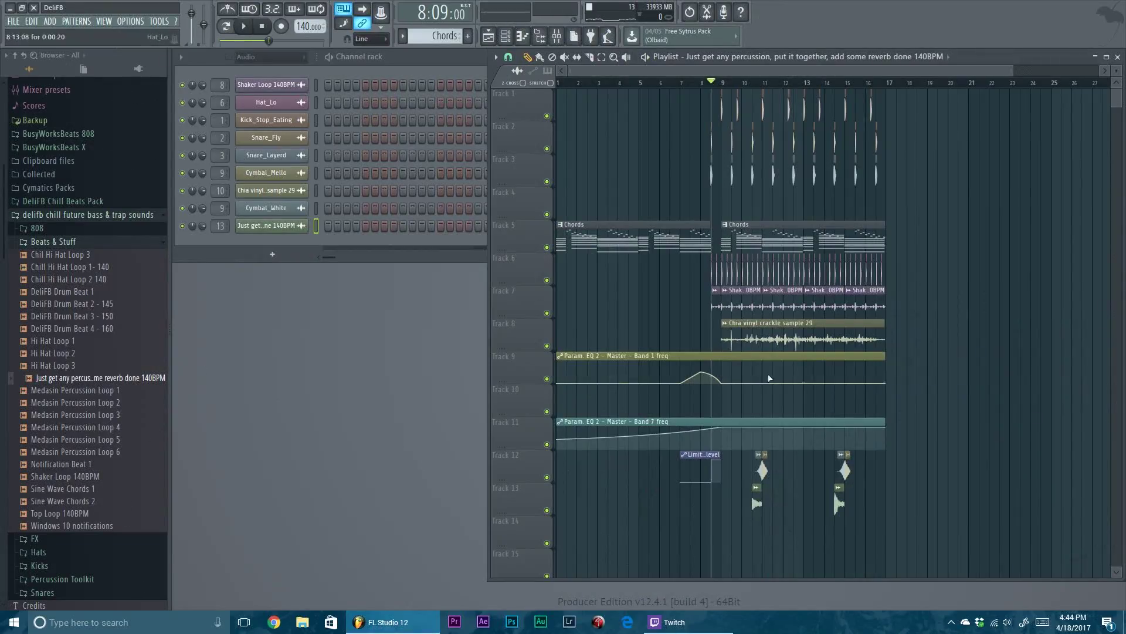
{"action": "scroll", "coordinate": [769, 378], "scroll_direction": "up", "scroll_amount": 3, "text": "ctrl"}
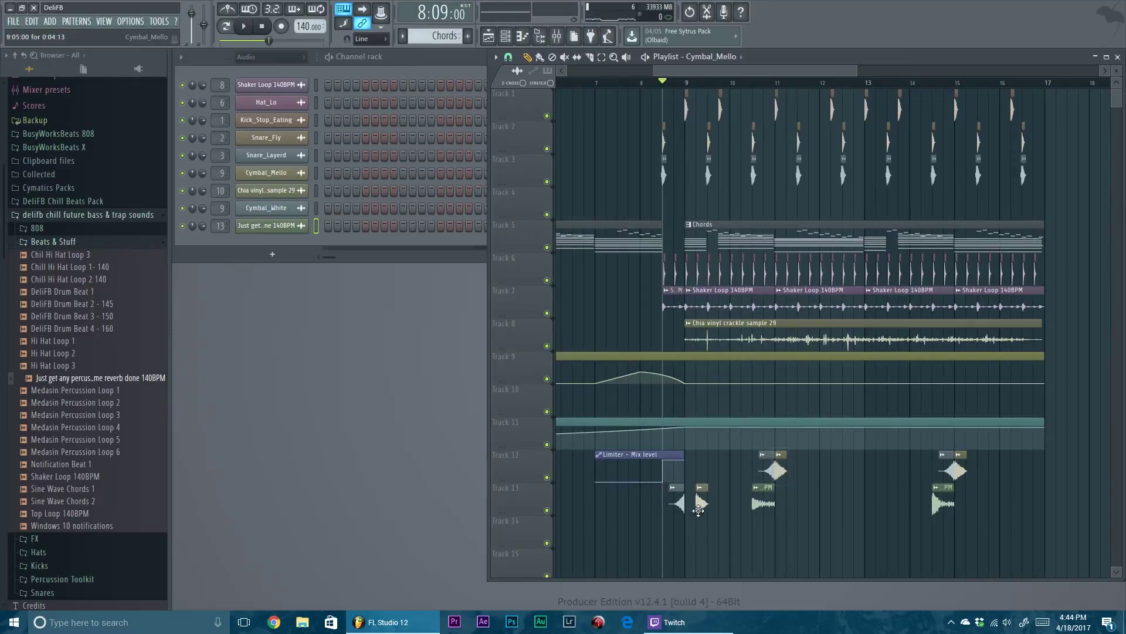
Step: Play the arrangement from around bar 8 to check the transition with the cymbals and reverb percussion into bar 9
{"action": "key", "text": "space"}
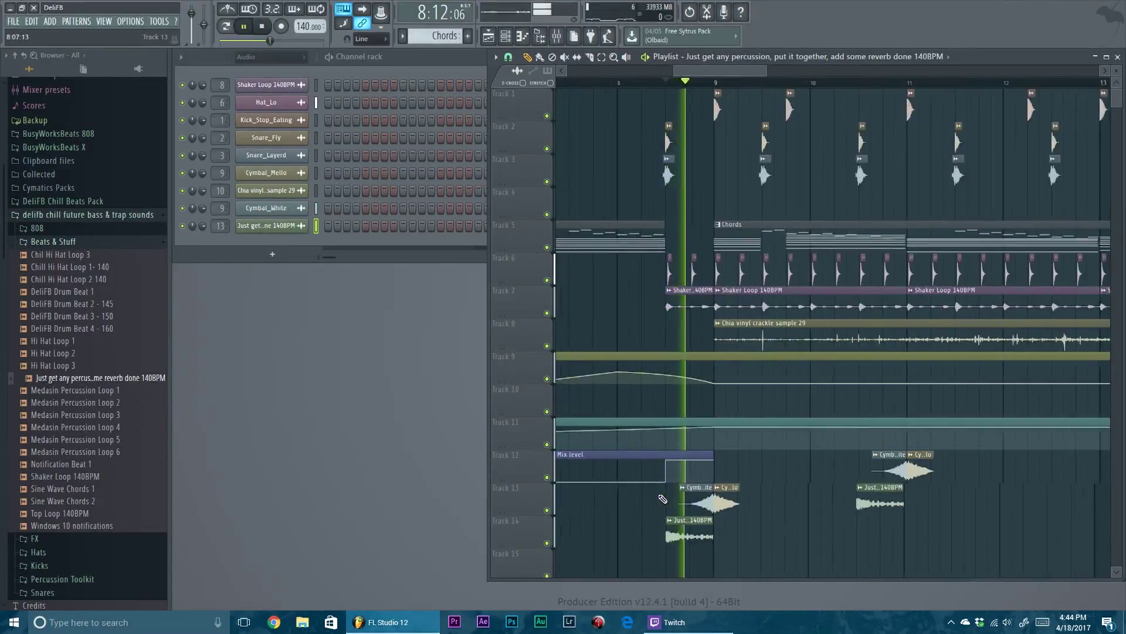
{"action": "scroll", "coordinate": [642, 96], "scroll_direction": "down", "scroll_amount": 1, "text": "ctrl"}
{"action": "left_click", "coordinate": [641, 83]}
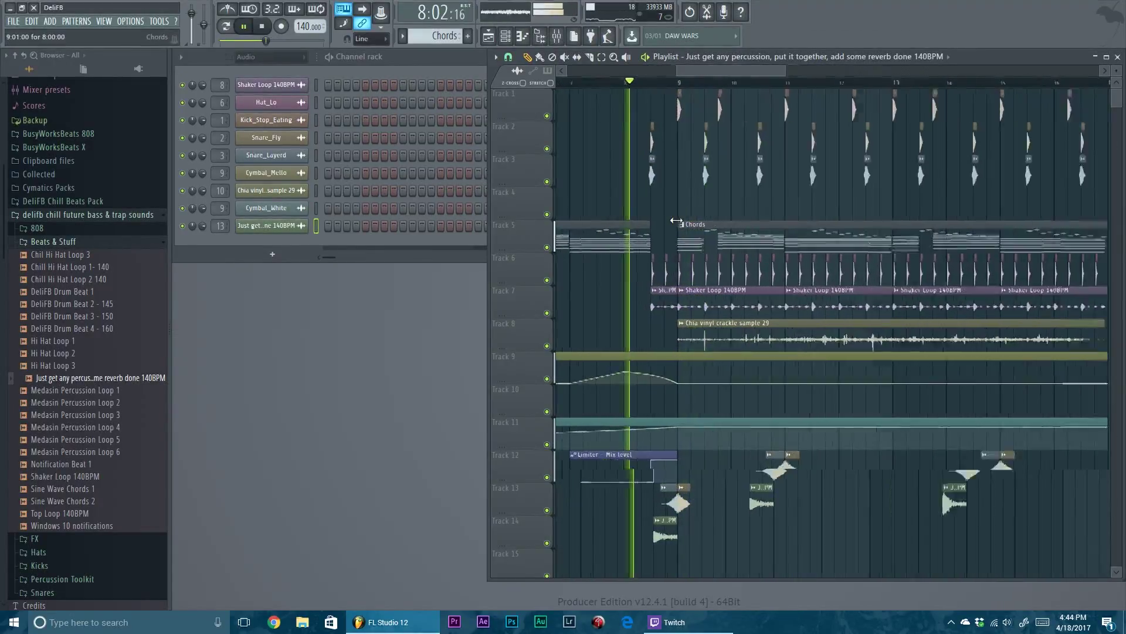
{"action": "scroll", "coordinate": [663, 231], "scroll_direction": "up", "scroll_amount": 4, "text": "ctrl"}
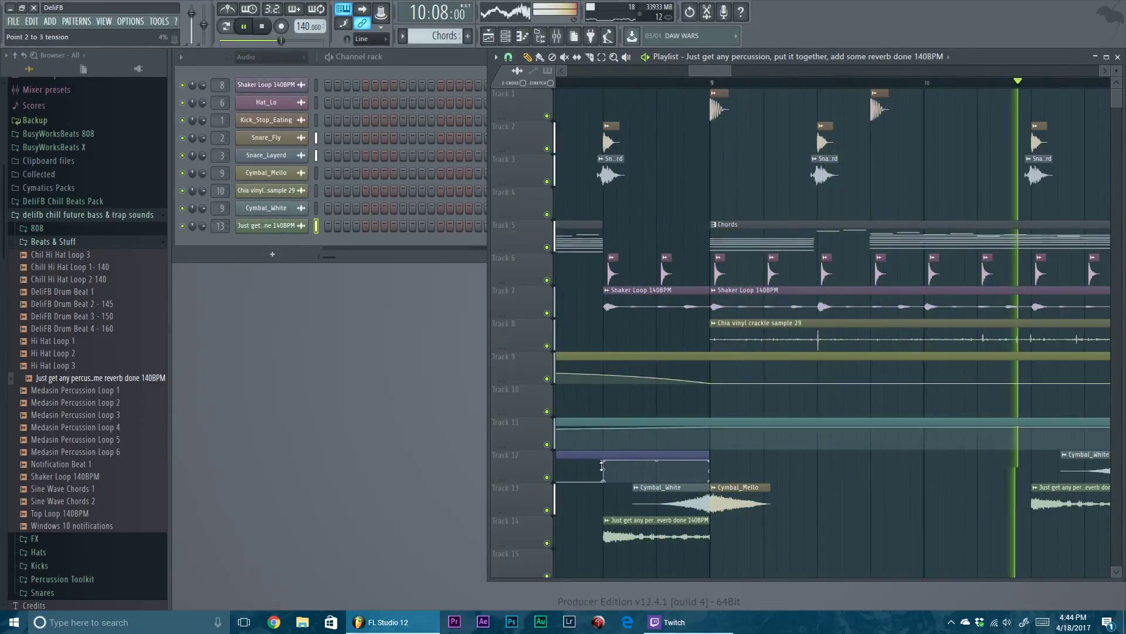
Step: Remove the hold point before bar 9 in the Limiter Mix level automation and curve the falling segment with 20% tension
{"action": "key", "text": "space"}
{"action": "right_click", "coordinate": [704, 458]}
{"action": "left_click", "coordinate": [731, 412]}
{"action": "key", "text": "space"}
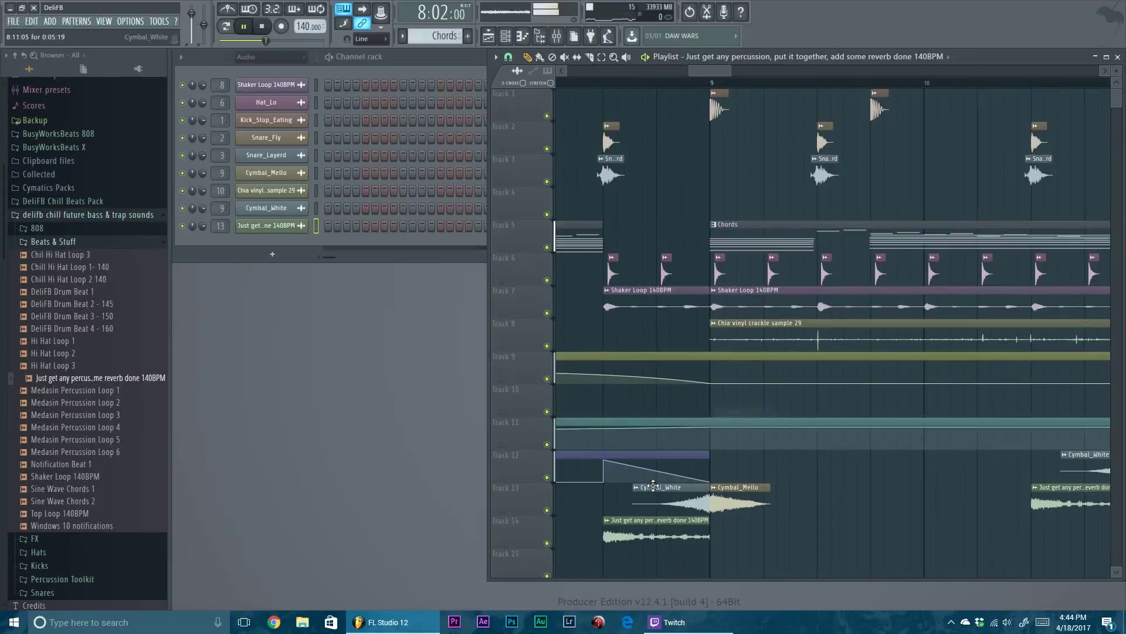
{"action": "left_click_drag", "start_coordinate": [656, 468], "coordinate": [656, 464]}
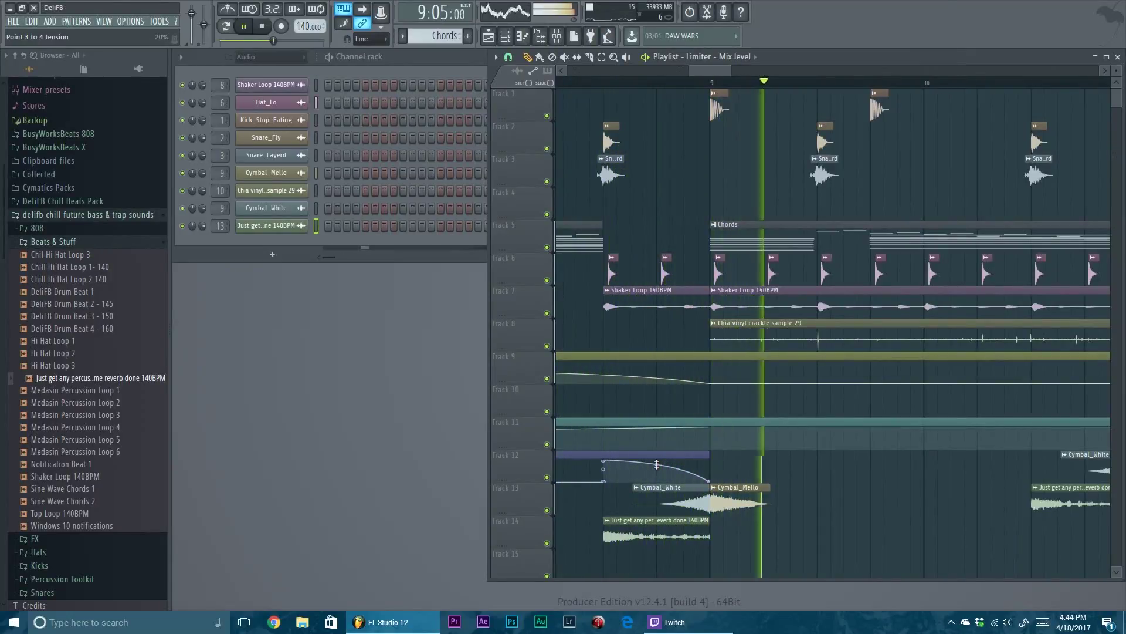
Step: Place a copy of the Chia vinyl crackle sample 29 clip at bar 1 on Track 10
{"action": "scroll", "coordinate": [702, 308], "scroll_direction": "down", "scroll_amount": 4}
{"action": "scroll", "coordinate": [754, 346], "scroll_direction": "down", "scroll_amount": 3}
{"action": "left_click", "coordinate": [756, 339]}
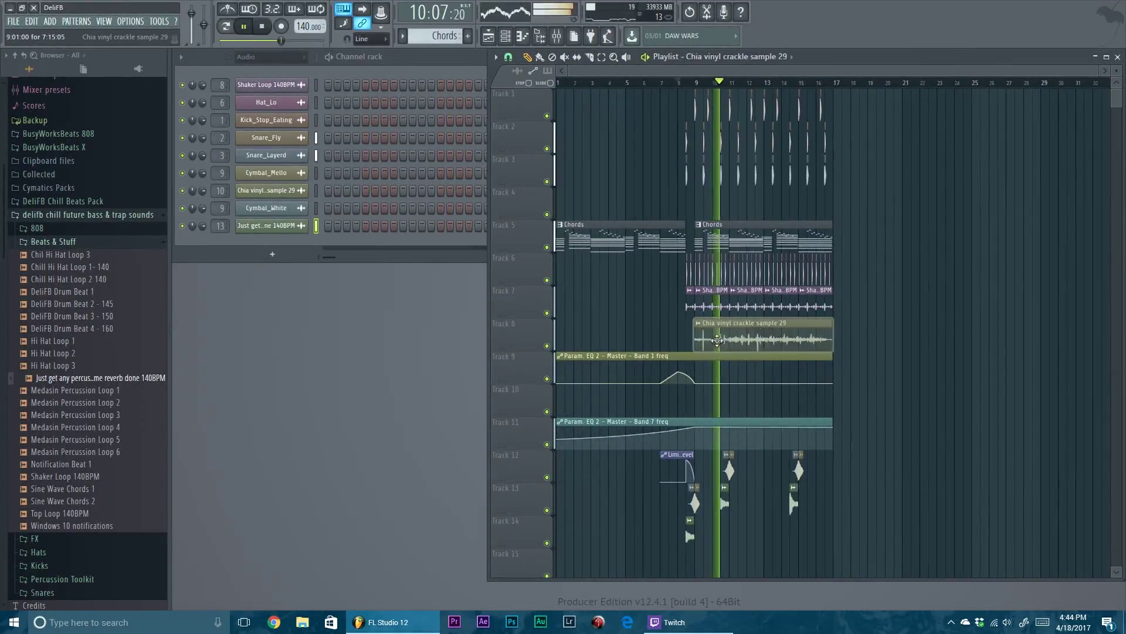
{"action": "left_click", "coordinate": [559, 413]}
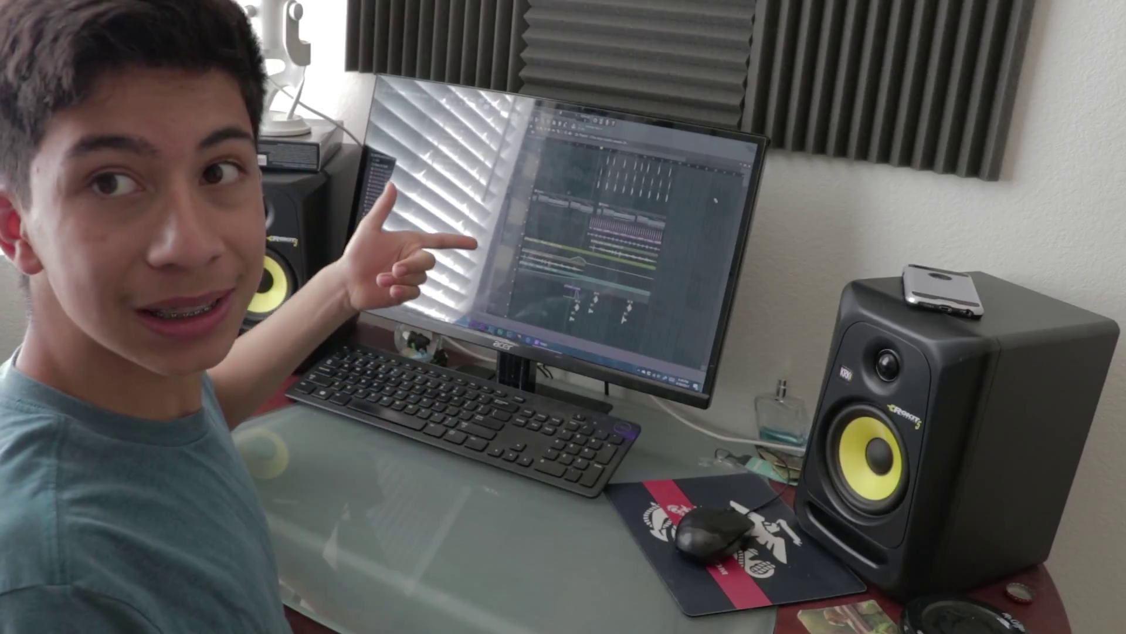